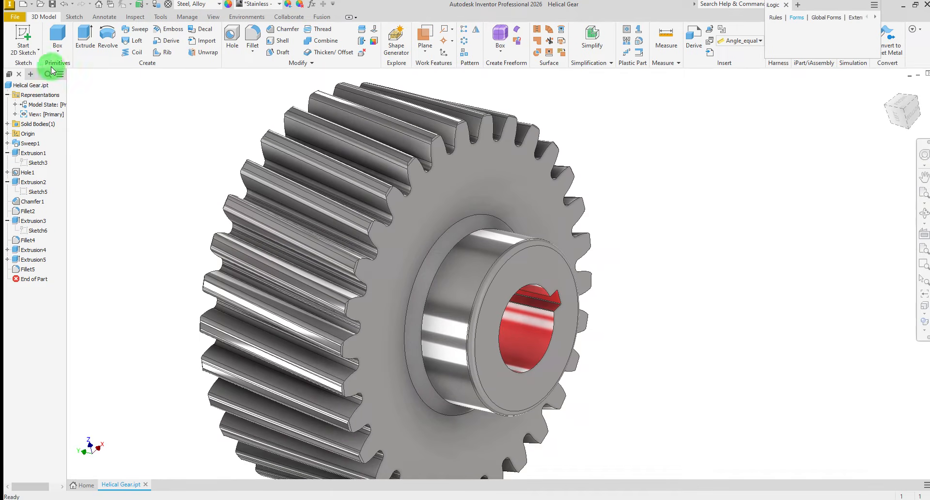
Create a new part from the metric Sheet Metal (mm).ipt template
{"action": "left_click", "coordinate": [14, 18]}
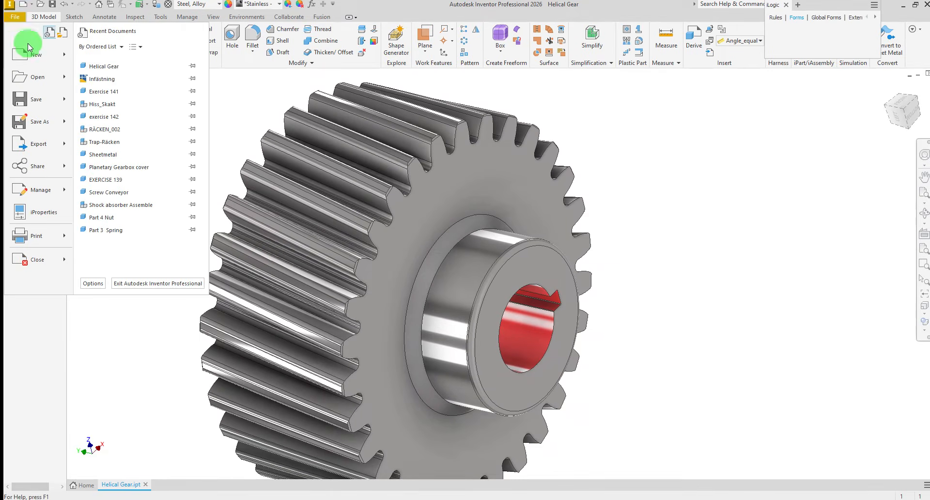
{"action": "left_click", "coordinate": [28, 47]}
{"action": "left_click", "coordinate": [450, 207]}
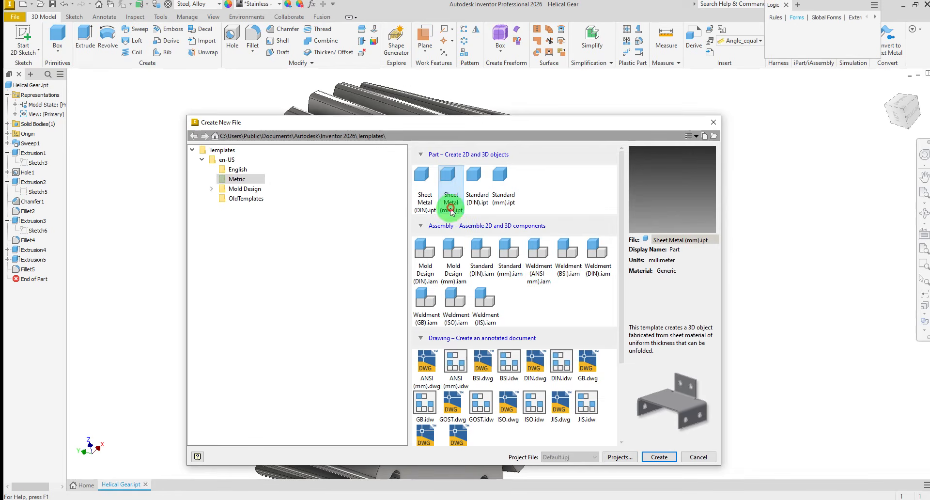
{"action": "left_click", "coordinate": [657, 456]}
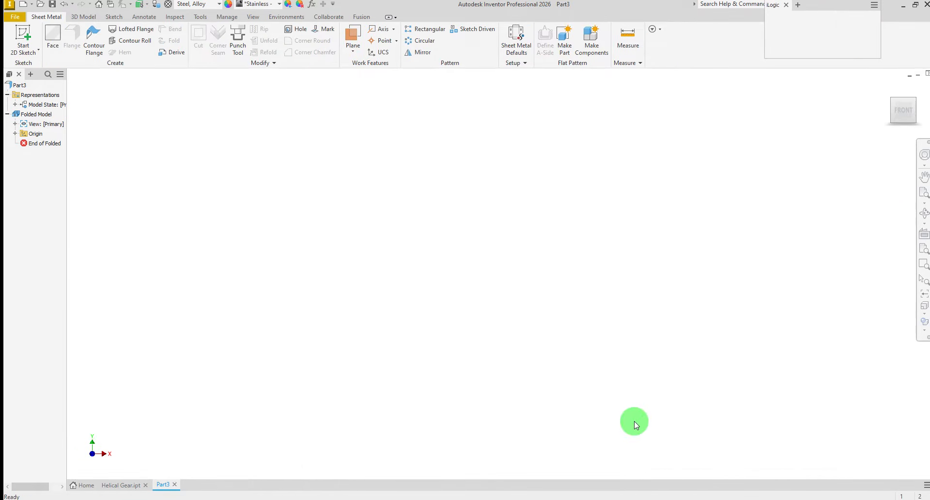
Start a sketch on the XY plane and draw two concentric circles at the origin, the outer about 45 mm in diameter
{"action": "left_click", "coordinate": [31, 34]}
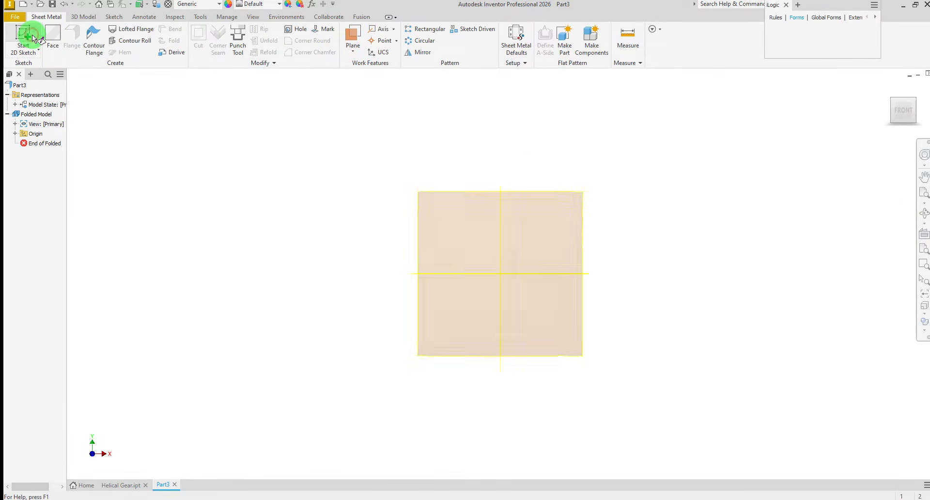
{"action": "left_click", "coordinate": [571, 216]}
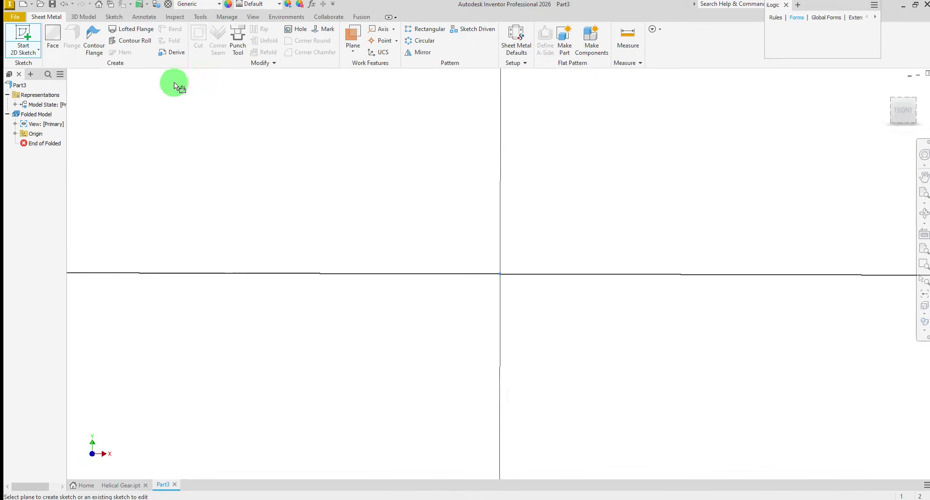
{"action": "left_click", "coordinate": [77, 35]}
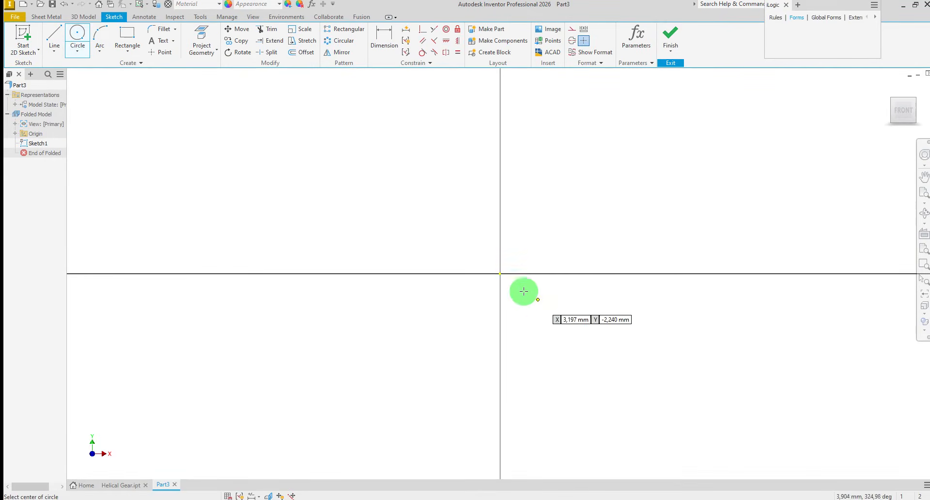
{"action": "left_click", "coordinate": [504, 281]}
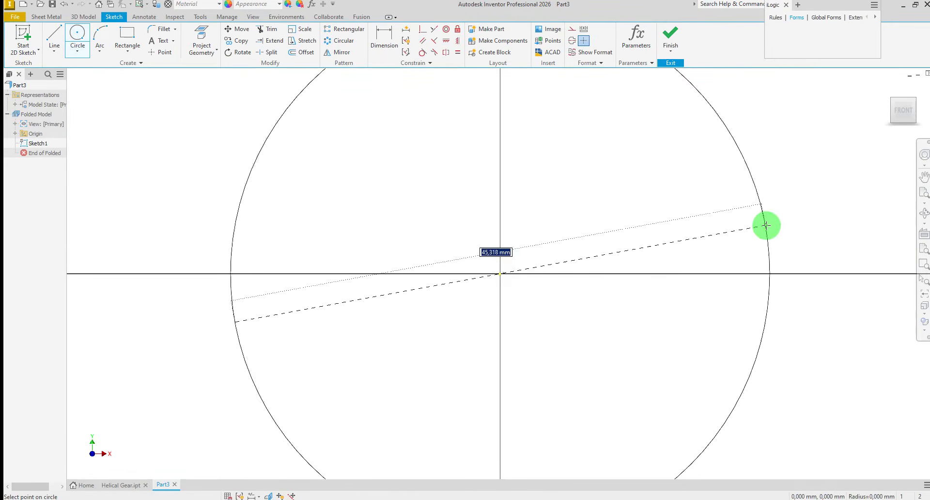
{"action": "left_click", "coordinate": [766, 226]}
{"action": "left_click", "coordinate": [499, 274]}
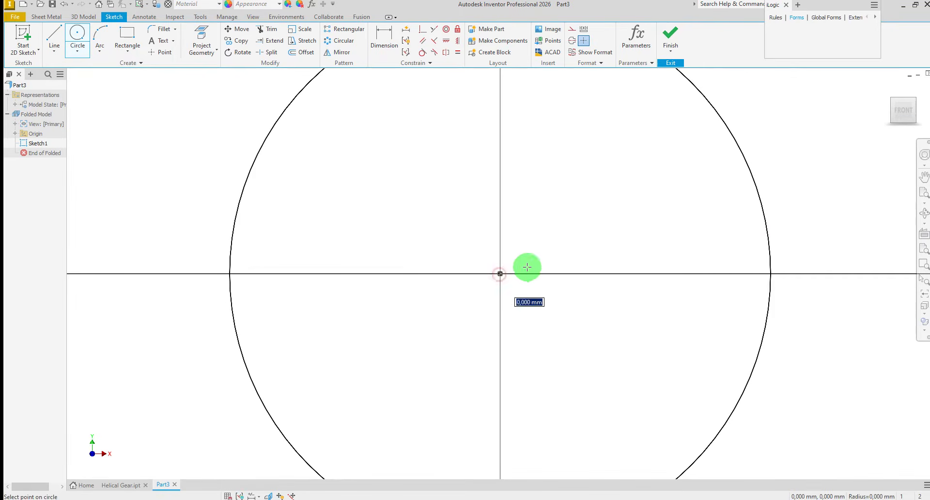
{"action": "left_click", "coordinate": [724, 249]}
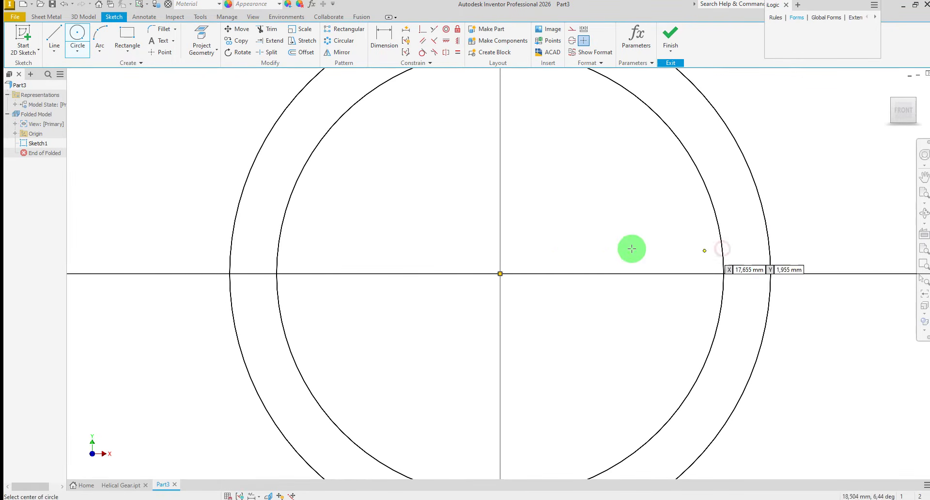
{"action": "right_click", "coordinate": [554, 236]}
{"action": "left_click", "coordinate": [582, 237]}
Dimension the outer circle's diameter as 136 mm
{"action": "scroll", "coordinate": [411, 268], "scroll_direction": "down", "scroll_amount": 3}
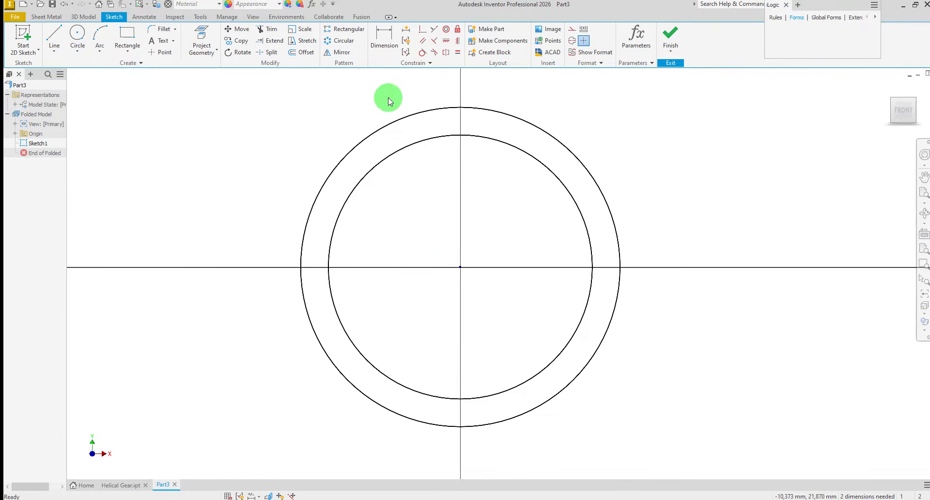
{"action": "left_click", "coordinate": [376, 44]}
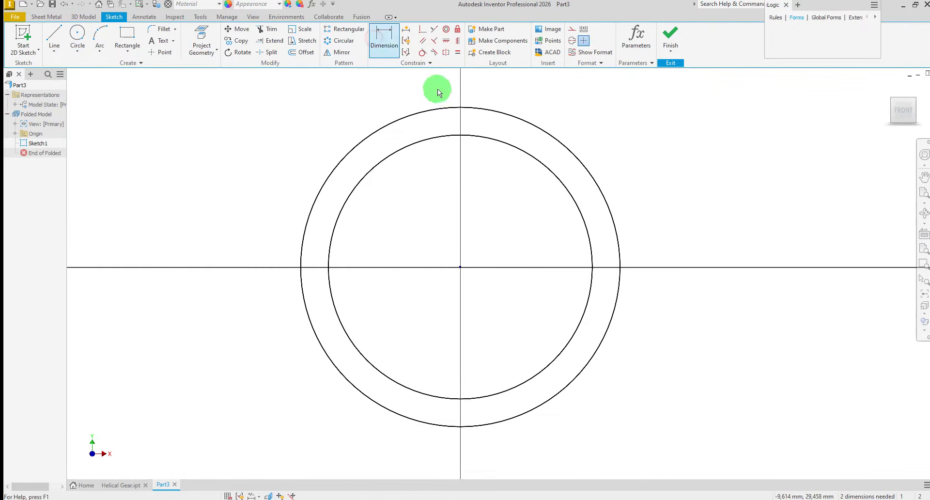
{"action": "left_click", "coordinate": [545, 133]}
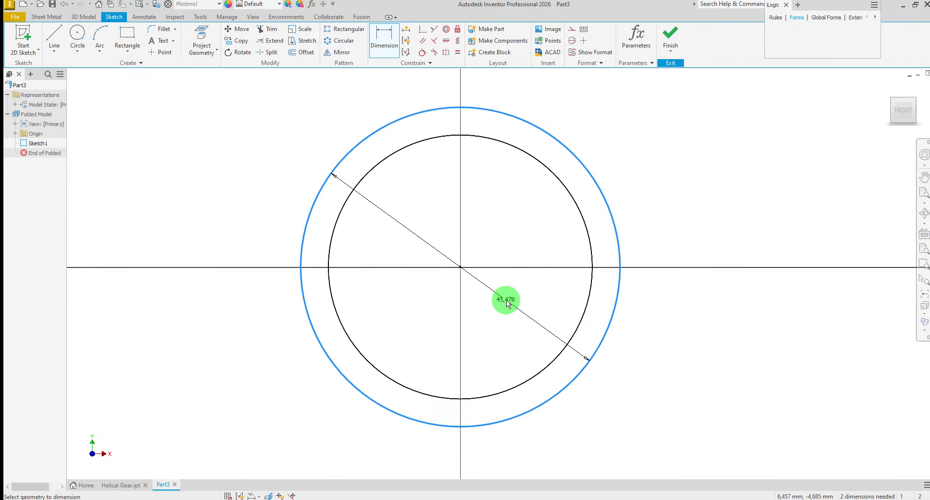
{"action": "left_click", "coordinate": [507, 302]}
{"action": "type", "text": "136"}
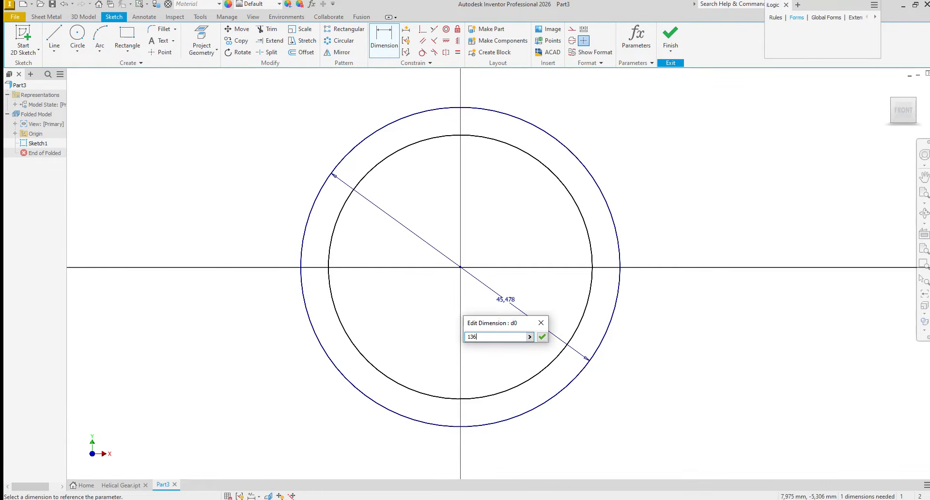
{"action": "key", "text": "Return"}
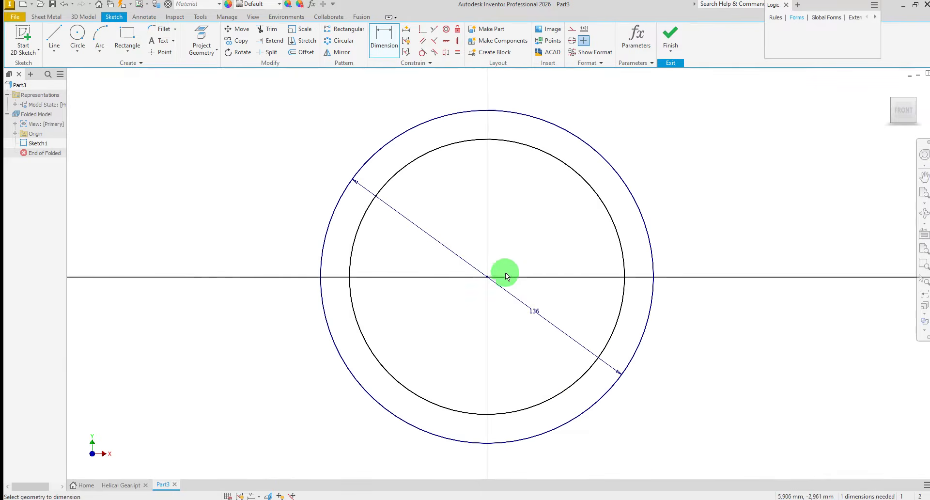
Dimension the inner circle's diameter as 117.5 mm
{"action": "left_click", "coordinate": [591, 192]}
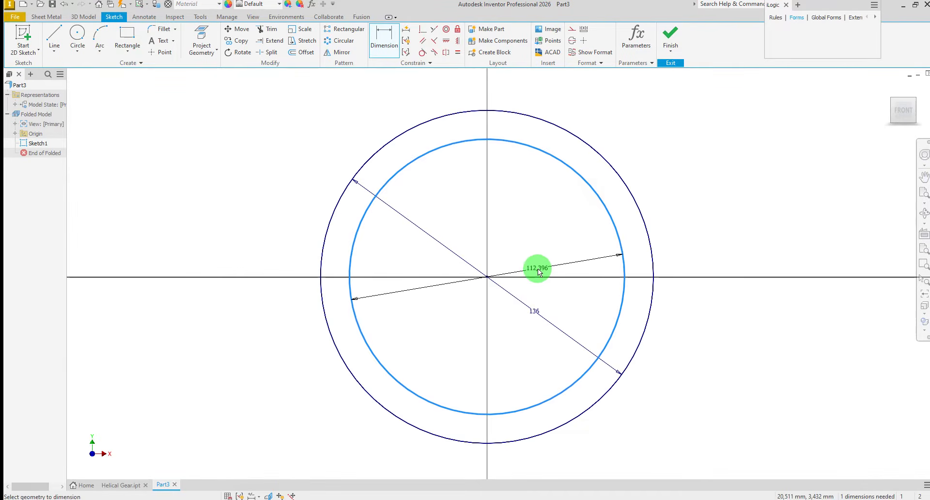
{"action": "left_click", "coordinate": [538, 269]}
{"action": "type", "text": "1"}
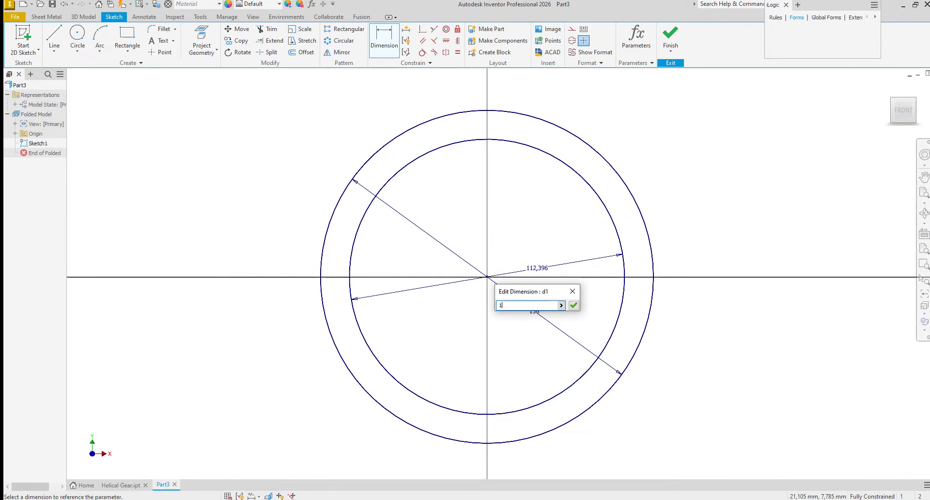
{"action": "type", "text": "17."}
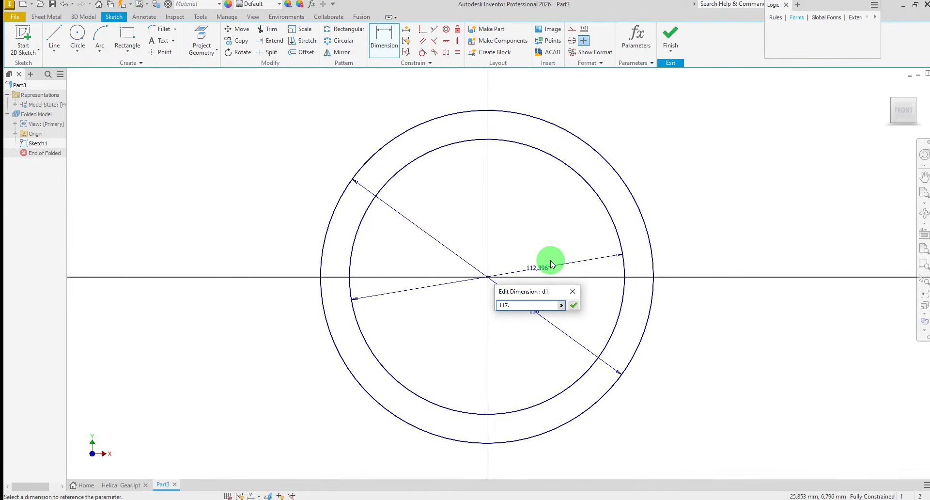
{"action": "type", "text": "5"}
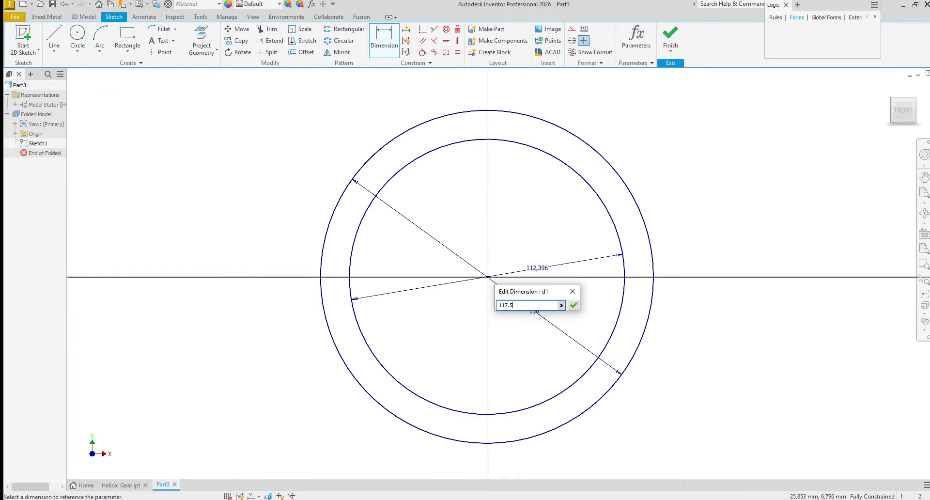
{"action": "left_click", "coordinate": [552, 263]}
Draw a vertical line from the circles' centre past the outer circle's top, and a second line tilted about 9° clockwise from it
{"action": "right_click", "coordinate": [519, 234]}
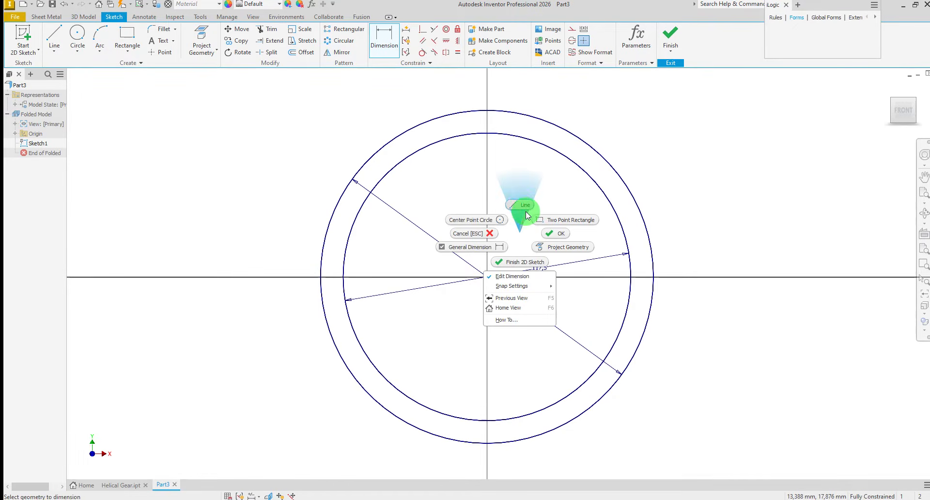
{"action": "left_click", "coordinate": [523, 194]}
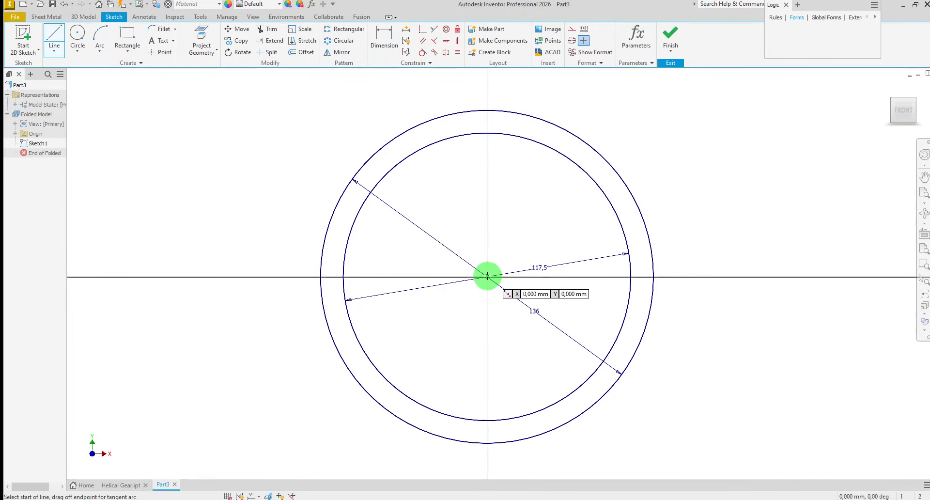
{"action": "left_click", "coordinate": [488, 275]}
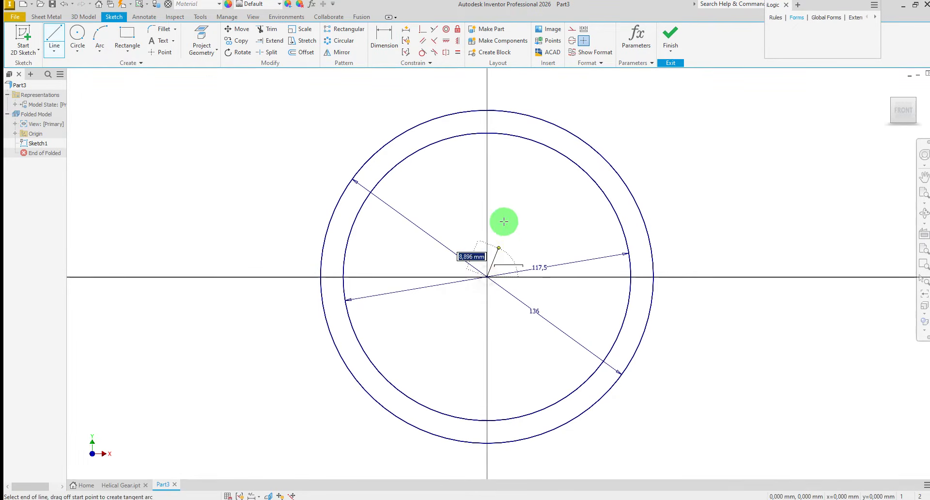
{"action": "left_click", "coordinate": [487, 102]}
{"action": "right_click", "coordinate": [520, 209]}
{"action": "left_click", "coordinate": [521, 183]}
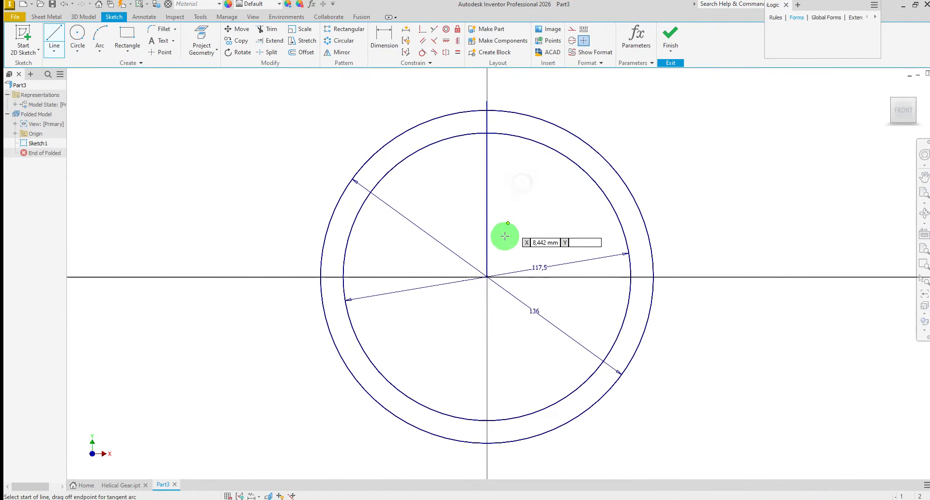
{"action": "left_click", "coordinate": [487, 277]}
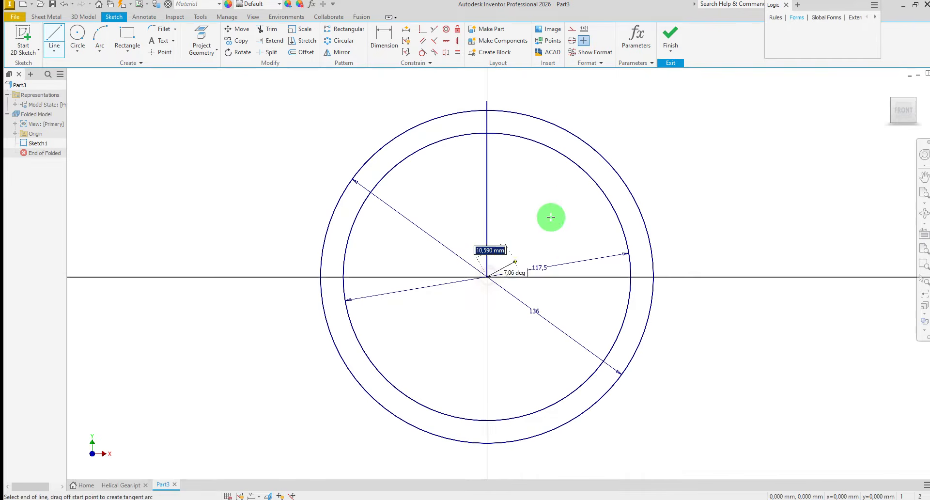
{"action": "left_click", "coordinate": [514, 106]}
Draw two more lines from the centre past the outer circle, one about 18° clockwise from vertical and one tilted further
{"action": "right_click", "coordinate": [578, 114]}
{"action": "left_click", "coordinate": [533, 228]}
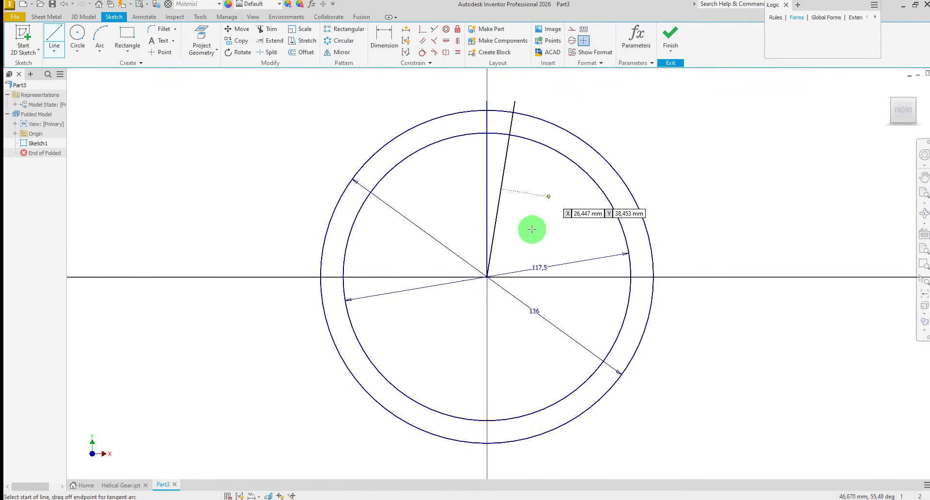
{"action": "left_click", "coordinate": [487, 276]}
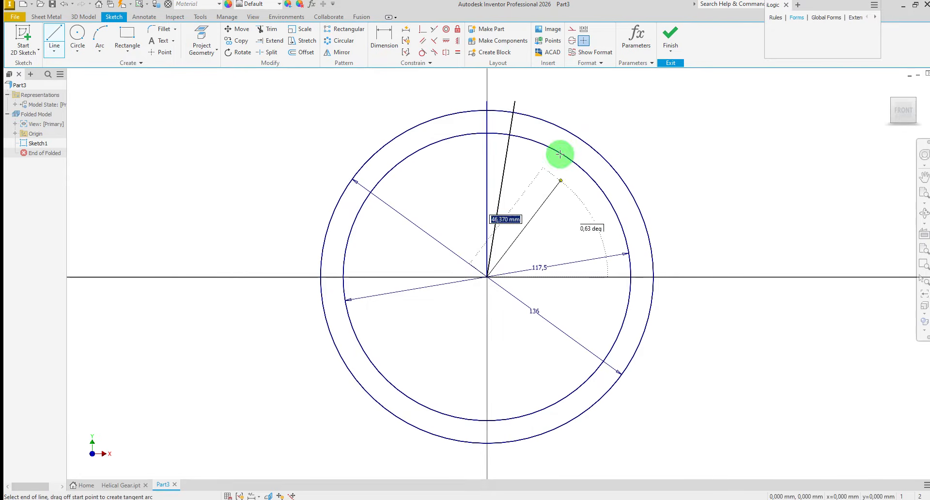
{"action": "left_click", "coordinate": [554, 90]}
{"action": "right_click", "coordinate": [596, 105]}
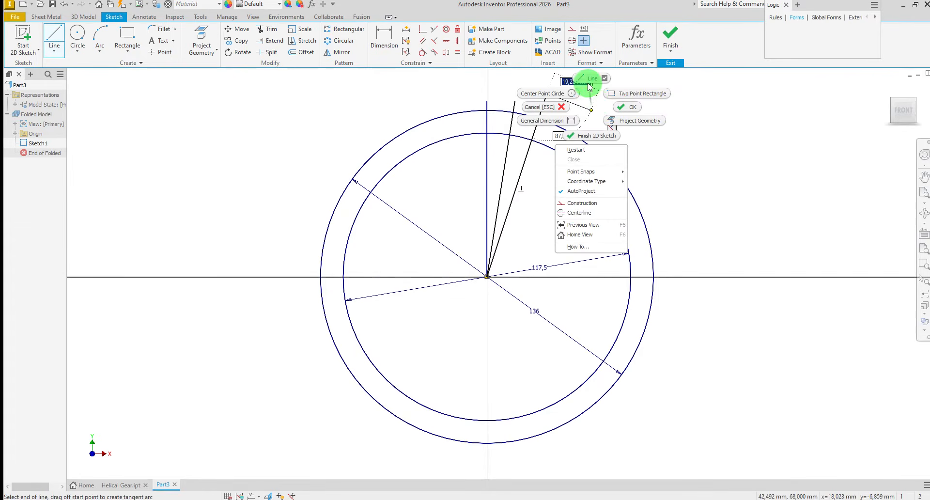
{"action": "left_click", "coordinate": [588, 79]}
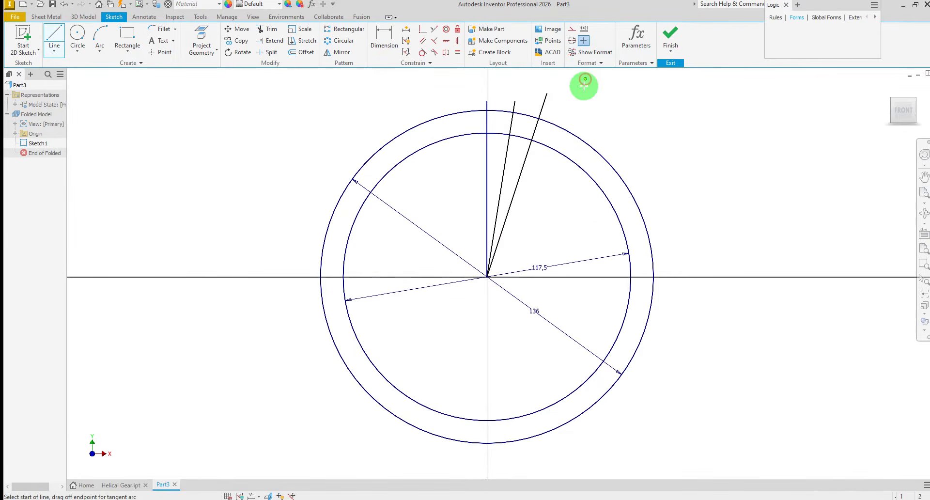
{"action": "left_click", "coordinate": [486, 276]}
{"action": "left_click", "coordinate": [567, 117]}
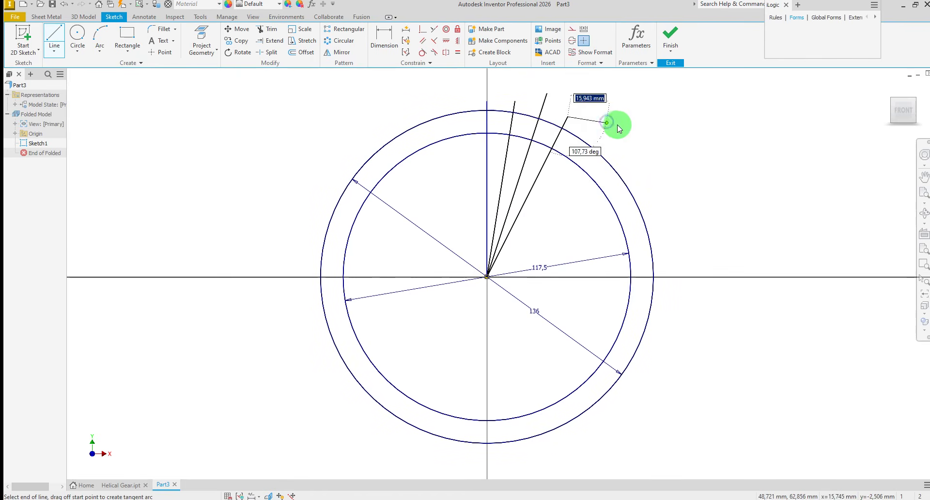
{"action": "right_click", "coordinate": [632, 124]}
{"action": "left_click", "coordinate": [608, 110]}
Dimension the angle between the vertical line and the first slanted line as 2°
{"action": "scroll", "coordinate": [606, 111], "scroll_direction": "up", "scroll_amount": 3}
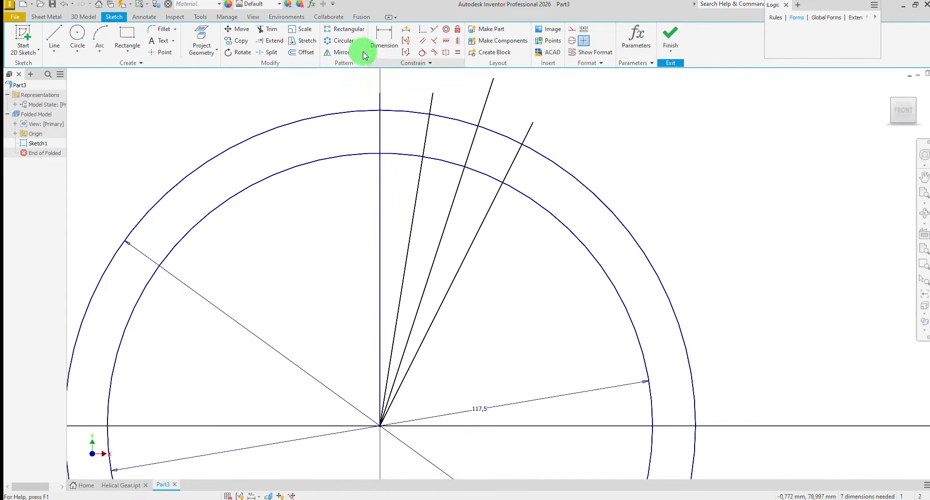
{"action": "left_click", "coordinate": [380, 35]}
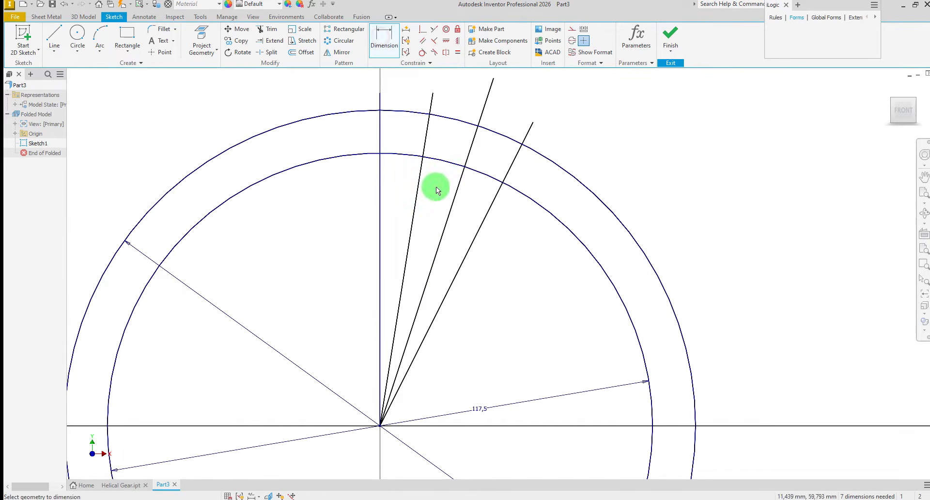
{"action": "left_click", "coordinate": [410, 227]}
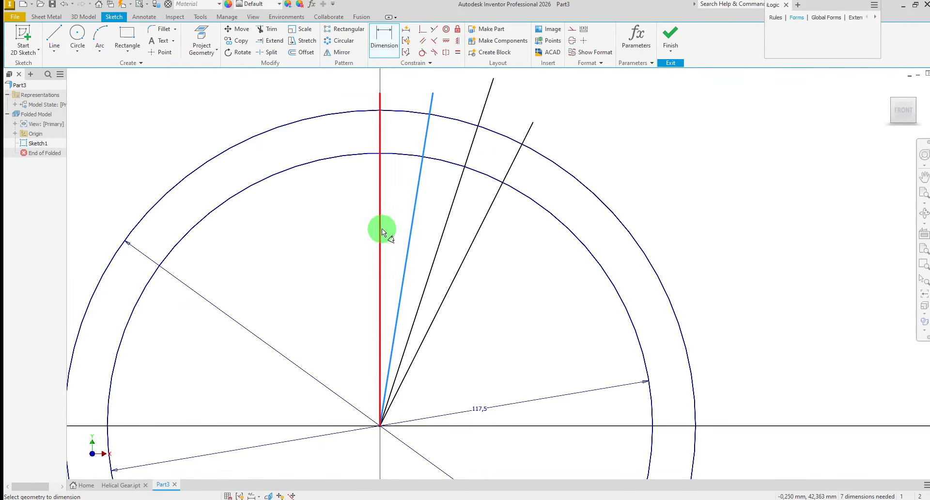
{"action": "left_click", "coordinate": [382, 229]}
{"action": "left_click", "coordinate": [387, 227]}
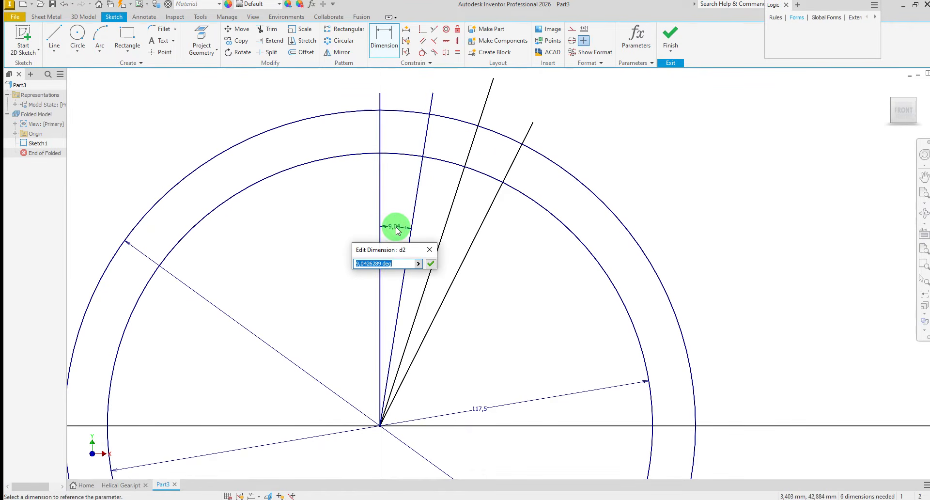
{"action": "key", "text": "Return"}
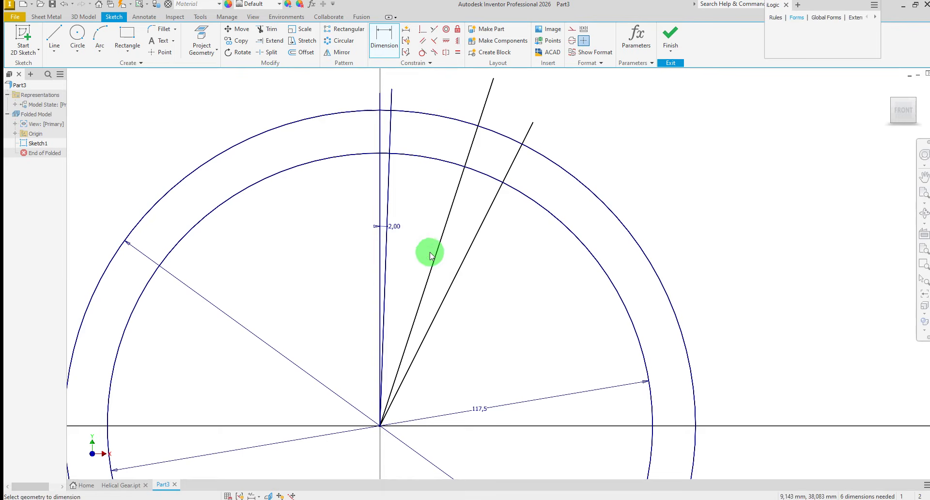
Dimension the angle between the first and second slanted lines as 2°
{"action": "left_click", "coordinate": [433, 271]}
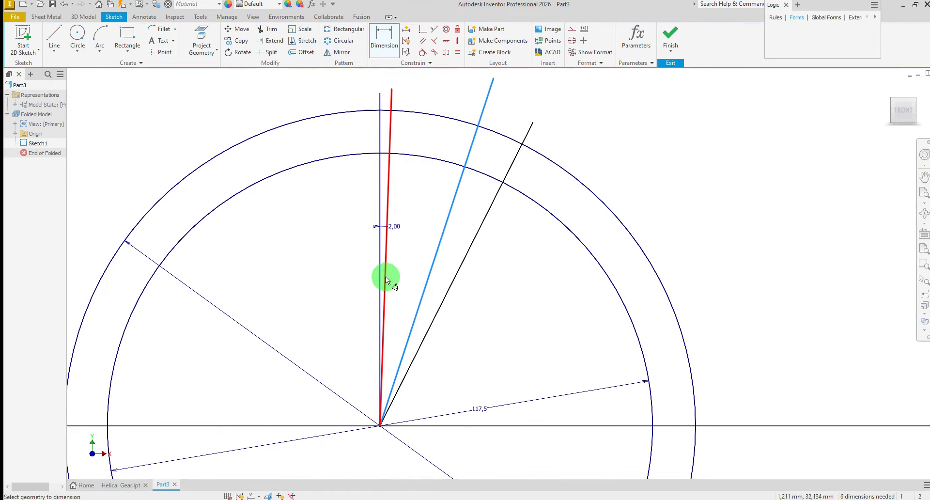
{"action": "left_click", "coordinate": [385, 277]}
{"action": "left_click", "coordinate": [403, 275]}
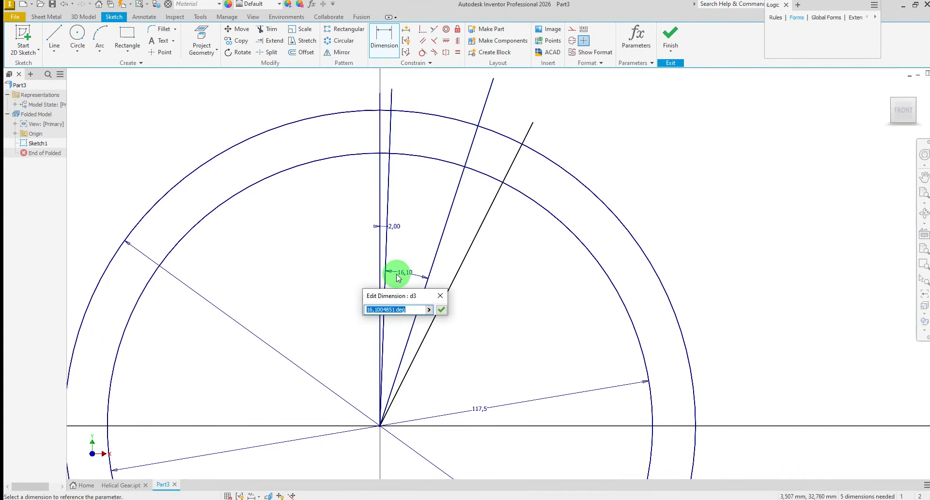
{"action": "type", "text": "2"}
{"action": "key", "text": "Return"}
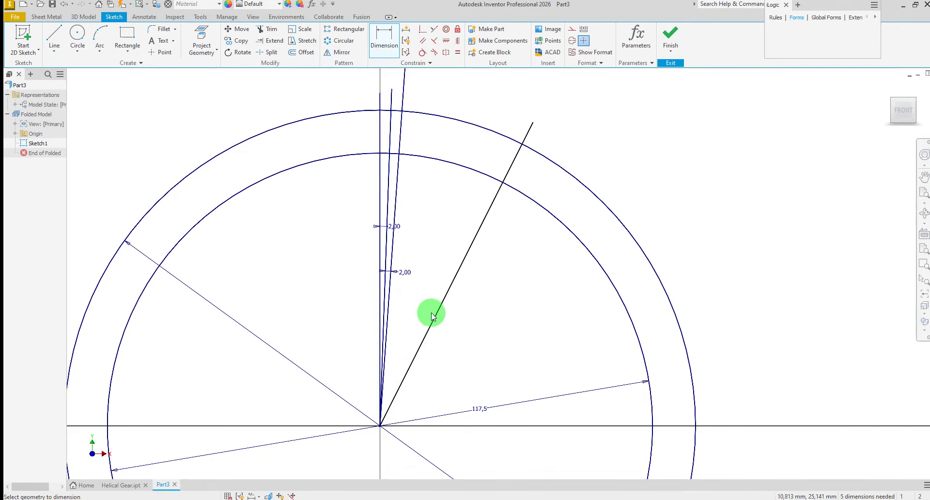
Dimension the angle between the second and third slanted lines as 2°
{"action": "left_click", "coordinate": [432, 316]}
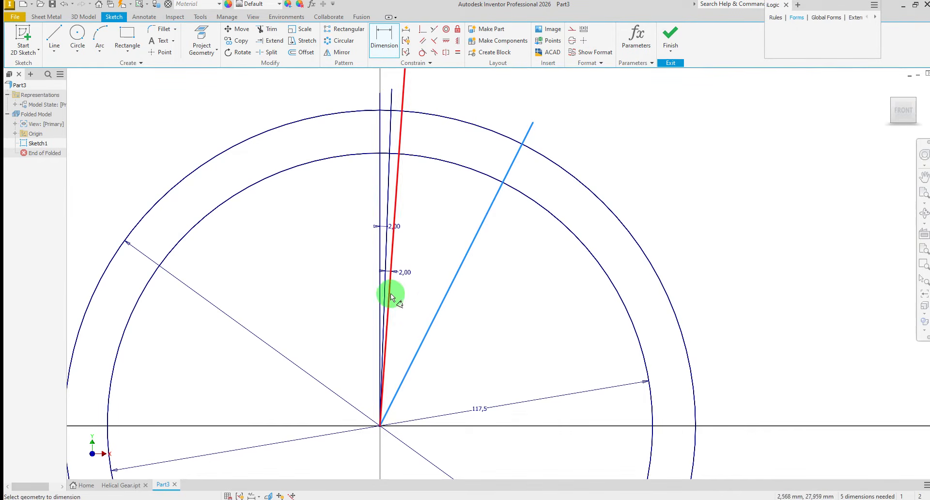
{"action": "left_click", "coordinate": [390, 293]}
{"action": "left_click", "coordinate": [411, 302]}
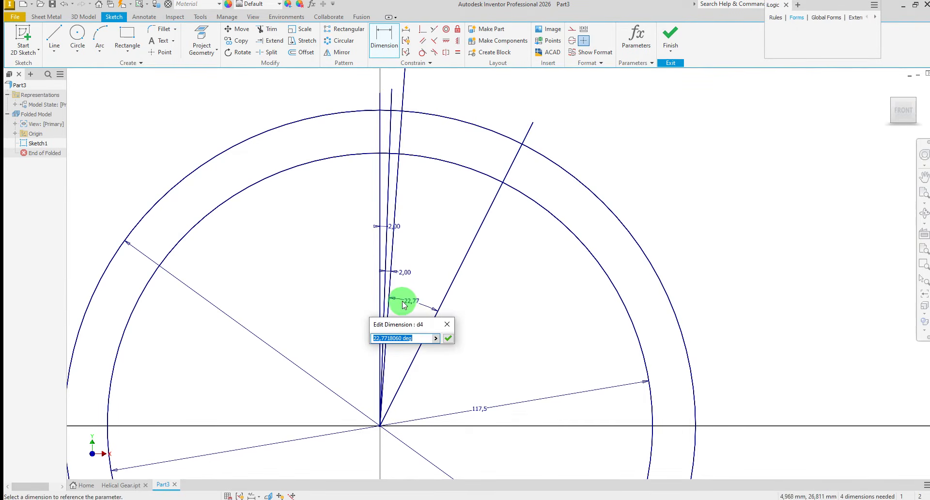
{"action": "type", "text": "2"}
{"action": "key", "text": "Return"}
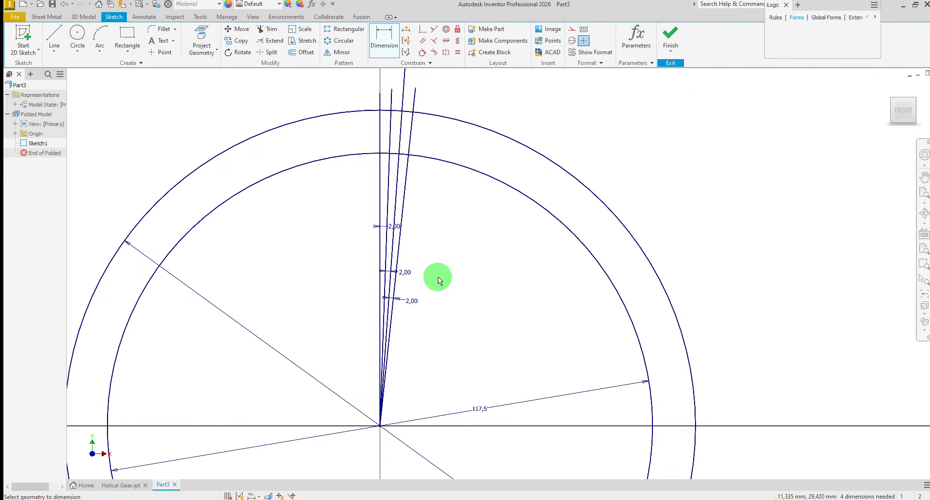
{"action": "right_click", "coordinate": [441, 271]}
{"action": "left_click", "coordinate": [479, 269]}
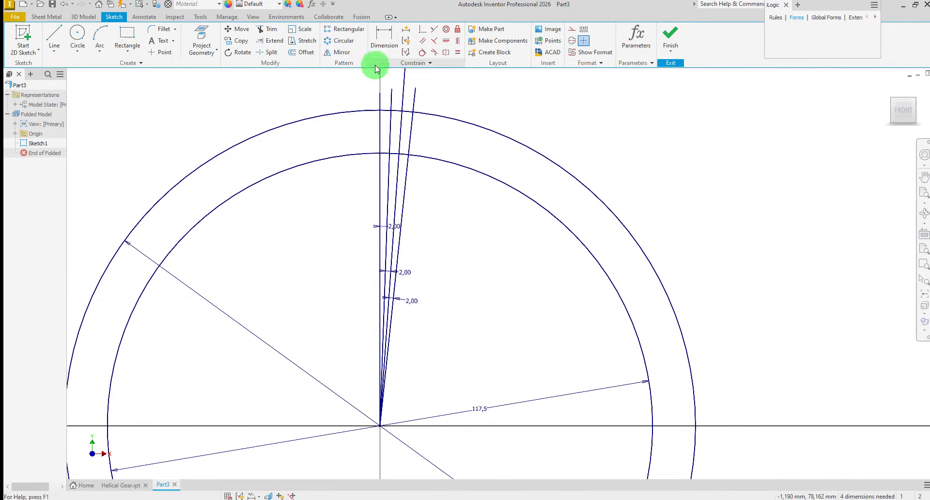
Trim the ends of all four radial lines that extend beyond the outer circle
{"action": "scroll", "coordinate": [404, 105], "scroll_direction": "up", "scroll_amount": 3}
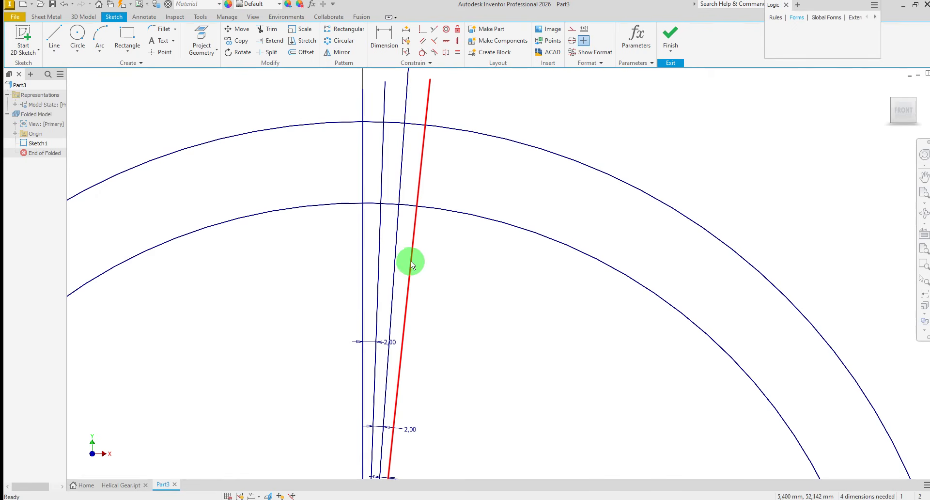
{"action": "left_click", "coordinate": [272, 31]}
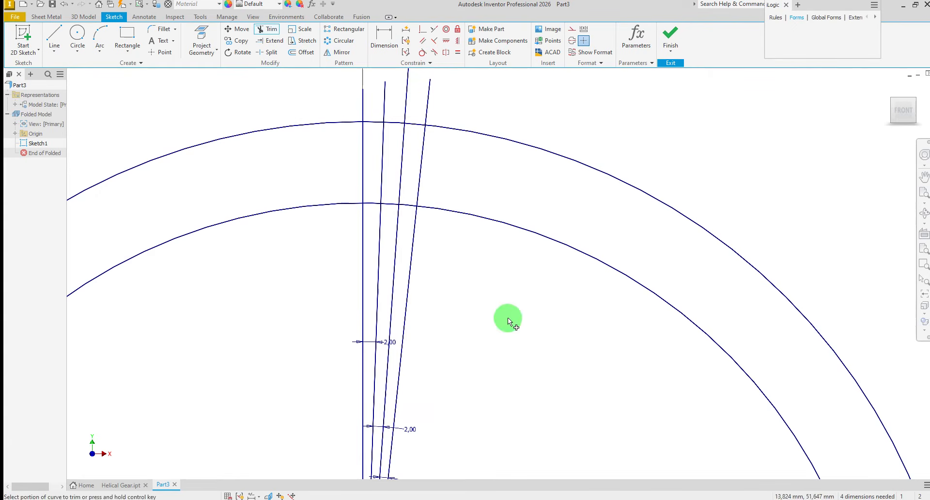
{"action": "scroll", "coordinate": [485, 280], "scroll_direction": "down", "scroll_amount": 2}
{"action": "scroll", "coordinate": [438, 203], "scroll_direction": "up", "scroll_amount": 3}
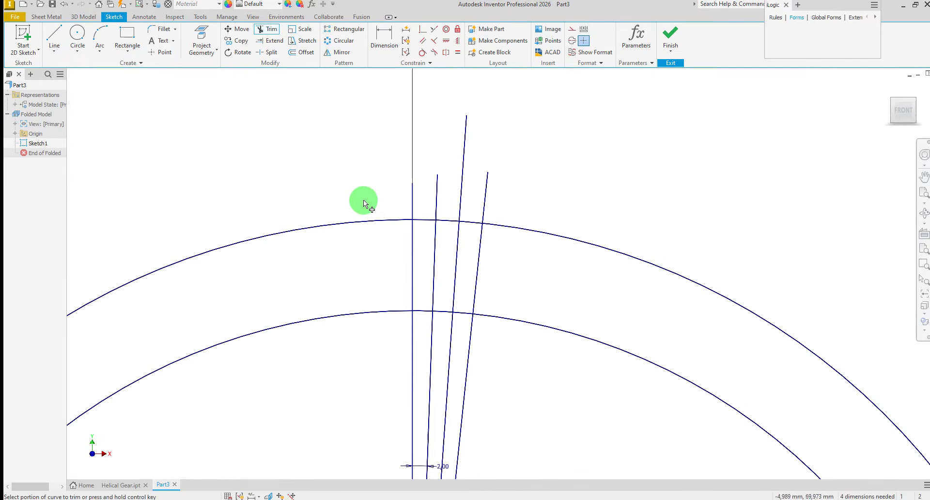
{"action": "left_click_drag", "start_coordinate": [363, 200], "coordinate": [395, 205]}
{"action": "left_click_drag", "start_coordinate": [511, 204], "coordinate": [527, 188]}
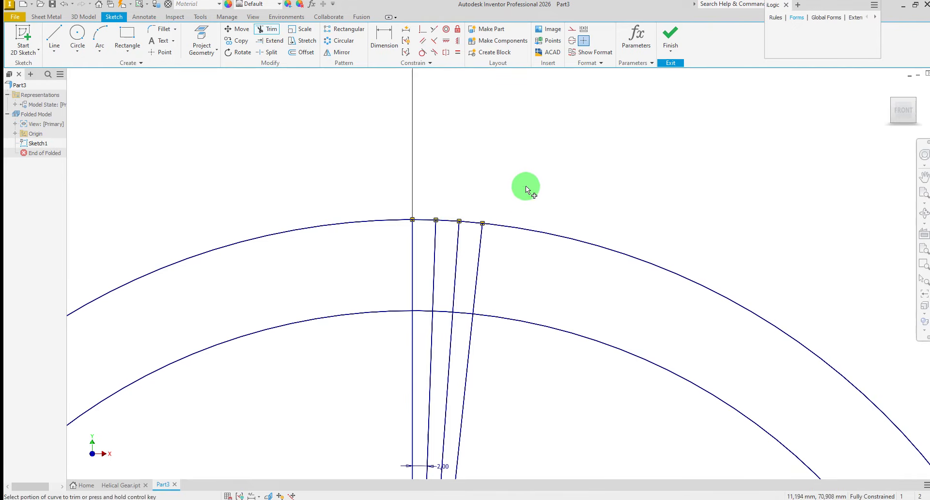
{"action": "right_click", "coordinate": [528, 182]}
{"action": "left_click", "coordinate": [562, 183]}
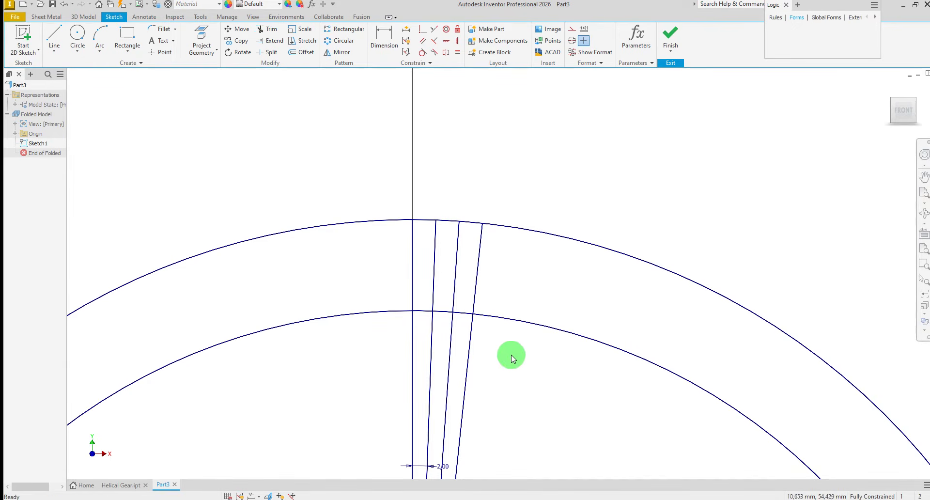
Convert the vertical line and the three slanted lines to construction geometry
{"action": "left_click", "coordinate": [469, 356]}
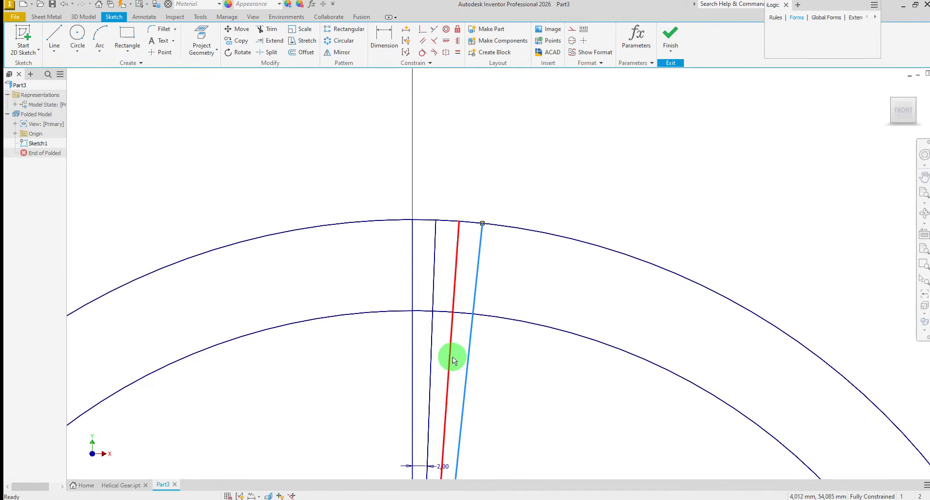
{"action": "left_click", "coordinate": [451, 356], "text": "ctrl"}
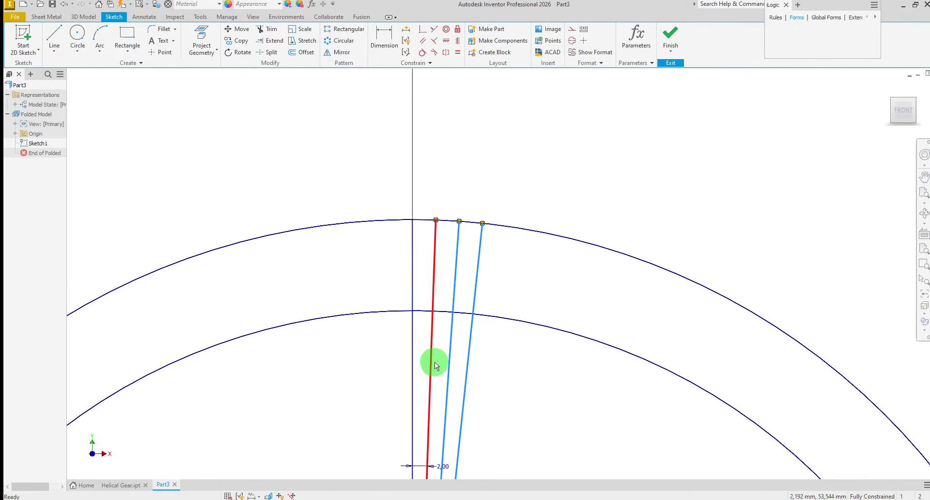
{"action": "left_click", "coordinate": [434, 362], "text": "ctrl"}
{"action": "left_click", "coordinate": [413, 368], "text": "ctrl"}
{"action": "right_click", "coordinate": [414, 371]}
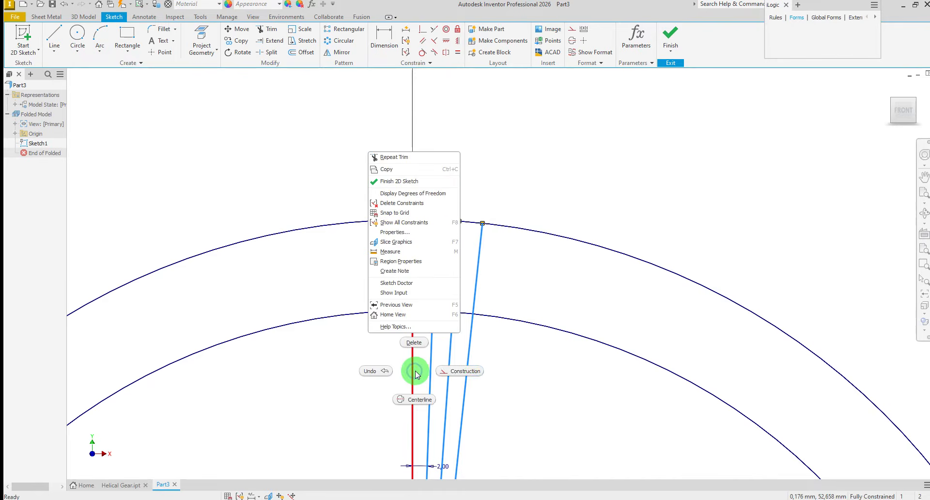
{"action": "left_click", "coordinate": [511, 374]}
{"action": "left_click", "coordinate": [516, 374]}
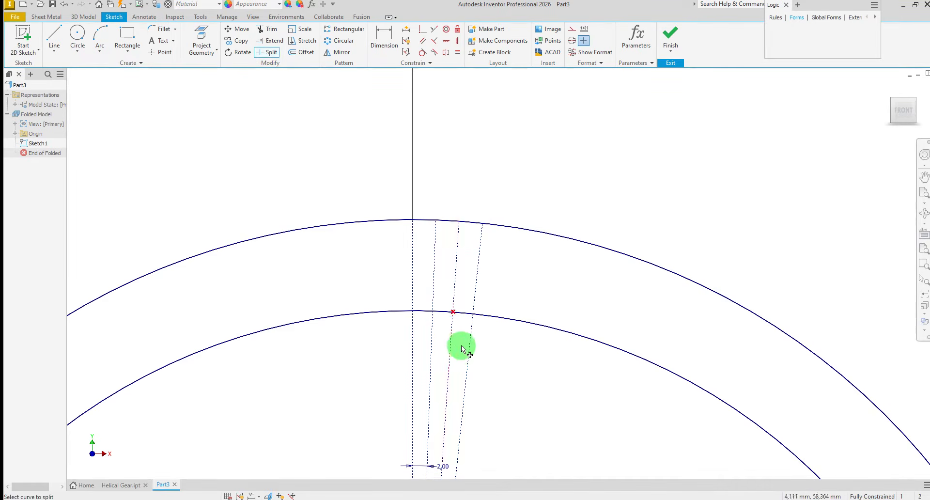
Split the second slanted line where it crosses the inner circle
{"action": "scroll", "coordinate": [462, 346], "scroll_direction": "down", "scroll_amount": 3}
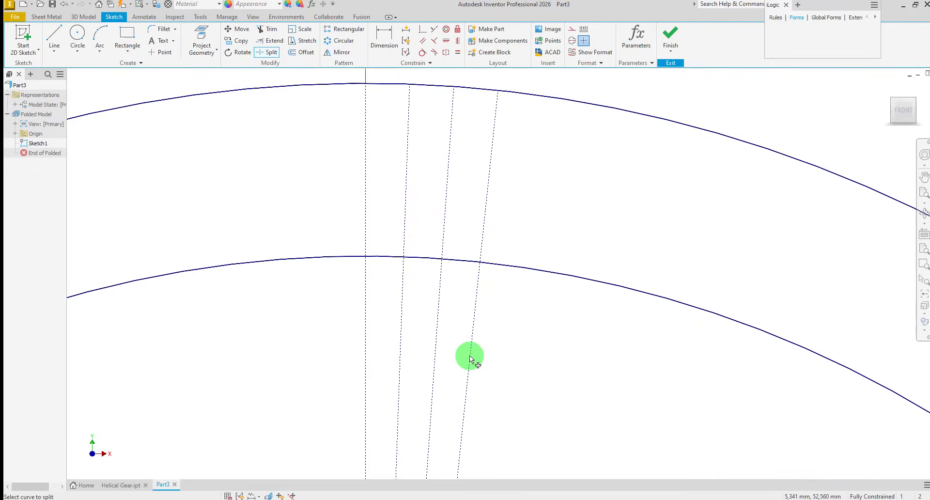
{"action": "left_click", "coordinate": [441, 268]}
{"action": "right_click", "coordinate": [551, 222]}
{"action": "left_click", "coordinate": [581, 223]}
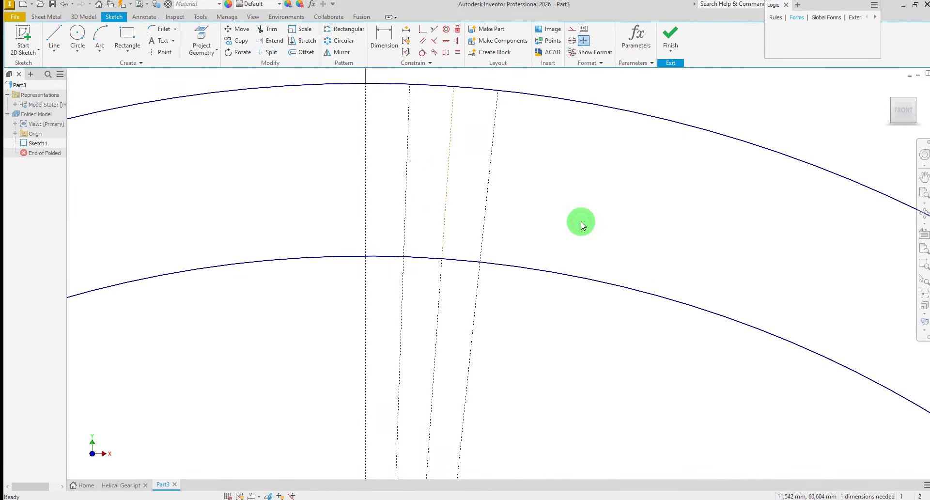
Draw a three-point arc bulging outward from the first slanted line's outer-circle endpoint to the split point on the inner circle
{"action": "left_click", "coordinate": [99, 34]}
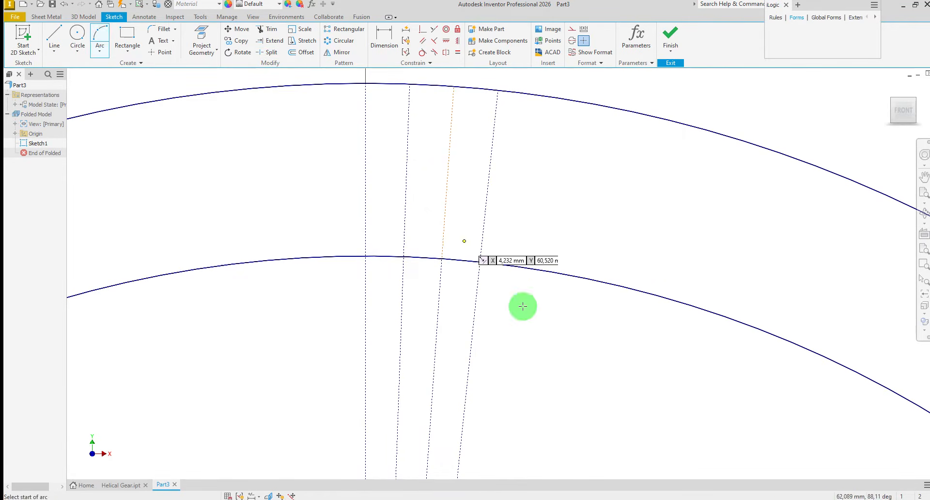
{"action": "left_click", "coordinate": [410, 89]}
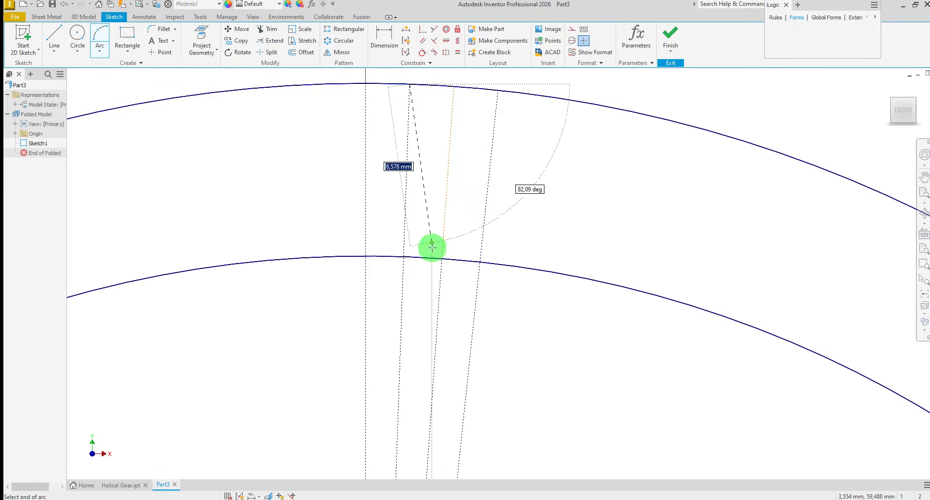
{"action": "left_click", "coordinate": [439, 244]}
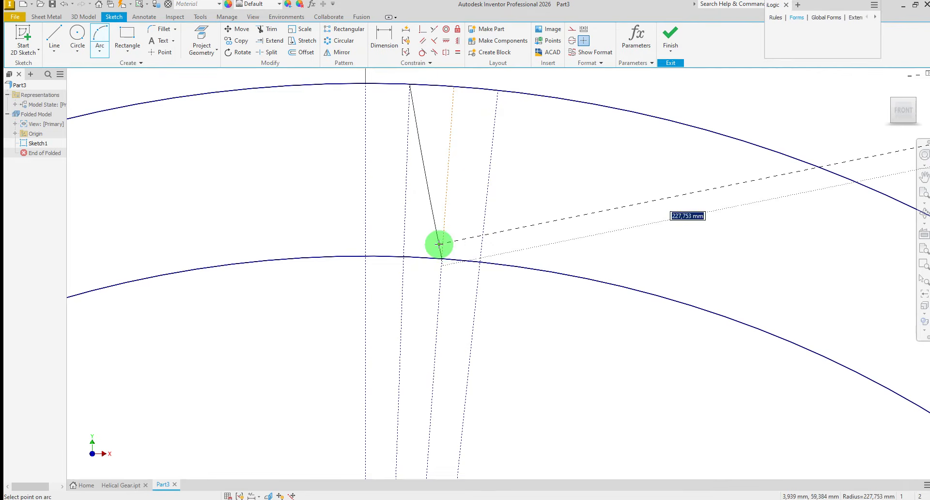
{"action": "left_click", "coordinate": [441, 237]}
{"action": "right_click", "coordinate": [523, 229]}
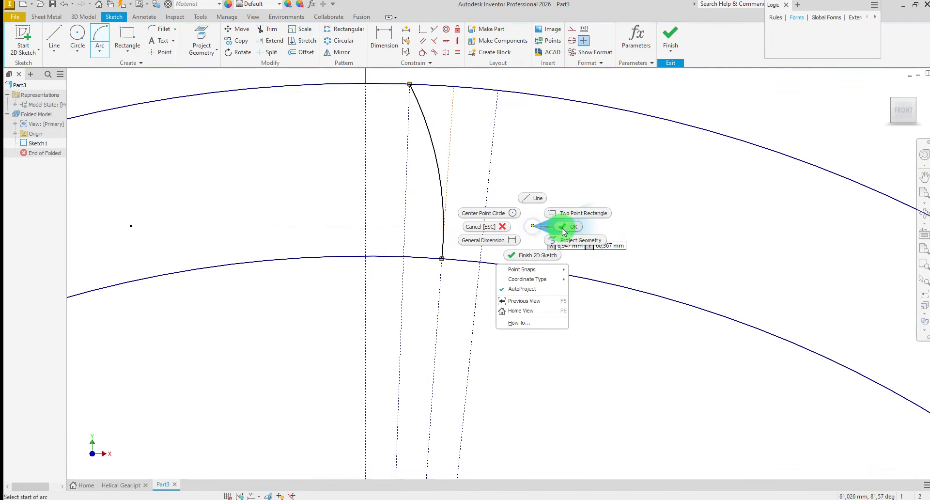
{"action": "left_click", "coordinate": [556, 222]}
Make the tooth flank arc tangent to the outer segment of the split line
{"action": "left_click", "coordinate": [422, 53]}
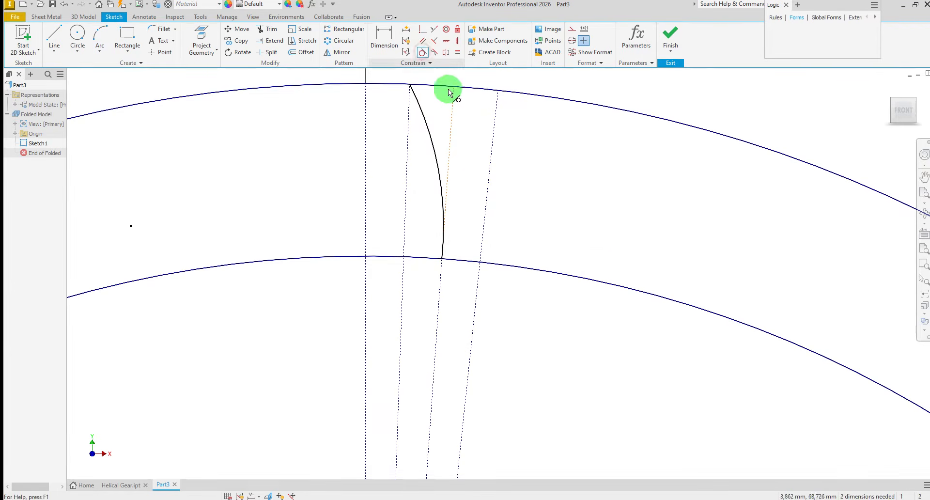
{"action": "left_click", "coordinate": [434, 162]}
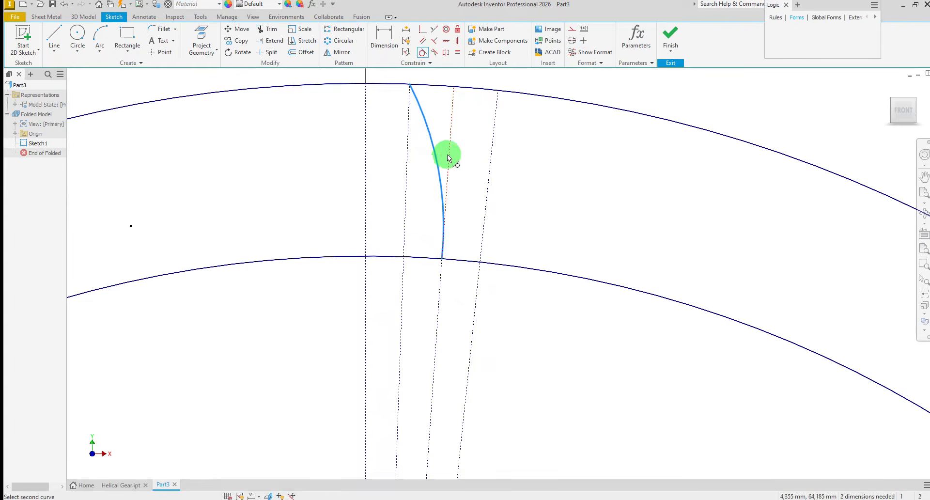
{"action": "left_click", "coordinate": [447, 157]}
{"action": "right_click", "coordinate": [558, 187]}
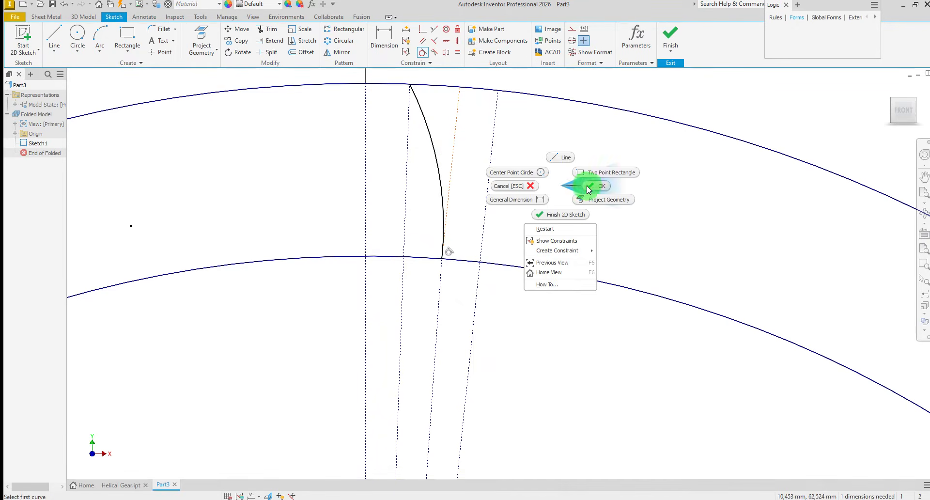
{"action": "left_click", "coordinate": [589, 188]}
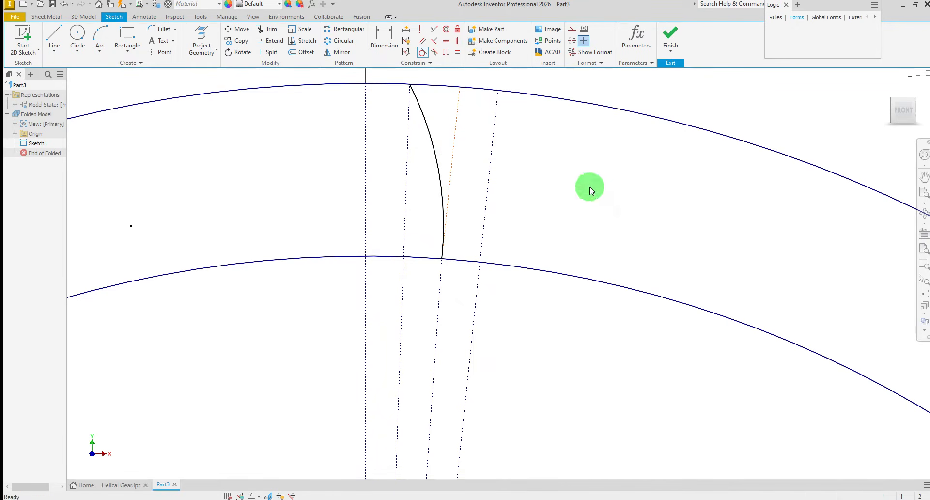
Constrain the outer and inner segments of the split line parallel to each other
{"action": "left_click", "coordinate": [423, 41]}
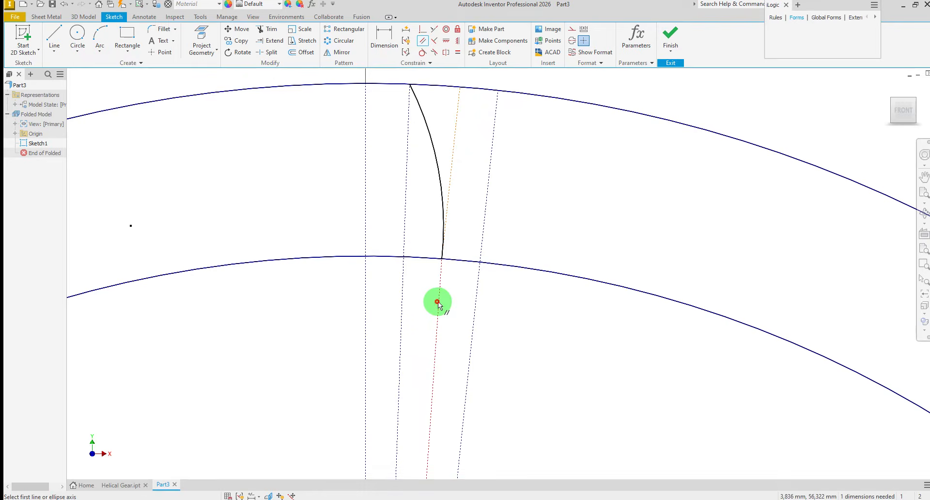
{"action": "left_click", "coordinate": [452, 167]}
{"action": "right_click", "coordinate": [576, 190]}
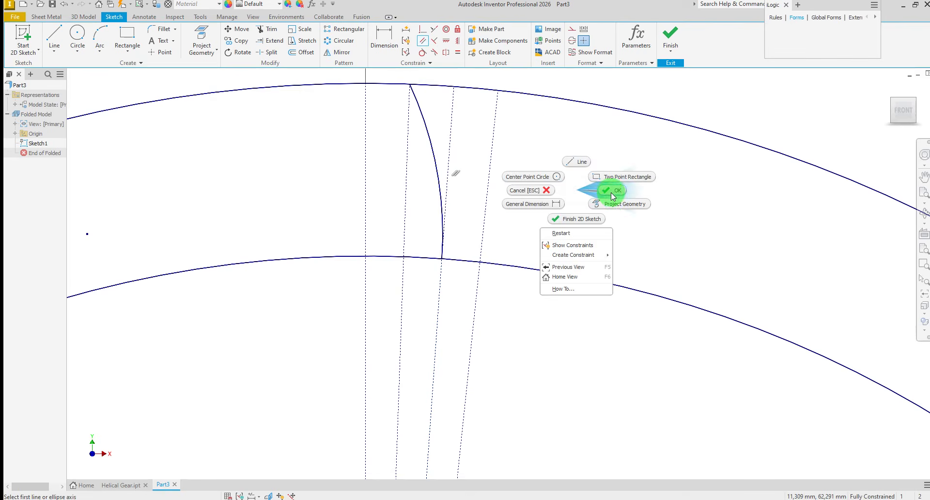
{"action": "left_click", "coordinate": [611, 193]}
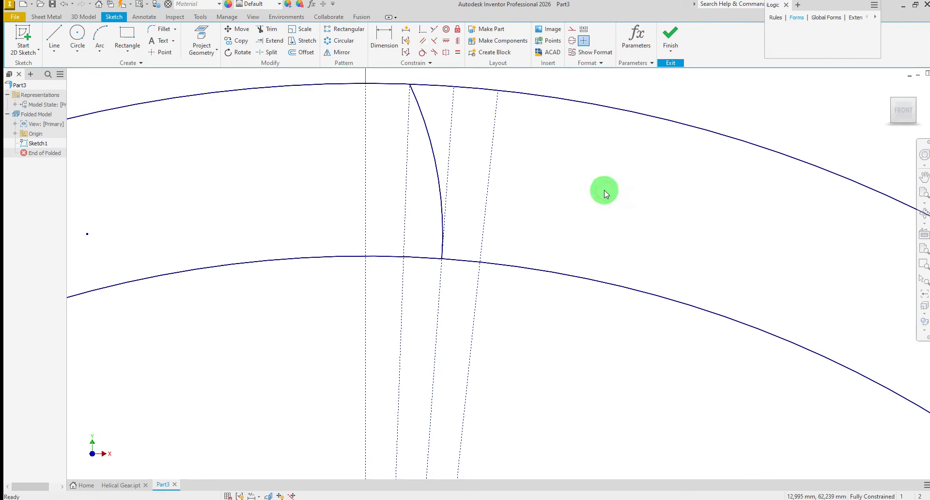
Trim the outer circle to the part between the vertical and first slanted lines, and the inner circle to the part between the second and third
{"action": "left_click", "coordinate": [272, 32]}
{"action": "left_click", "coordinate": [517, 95]}
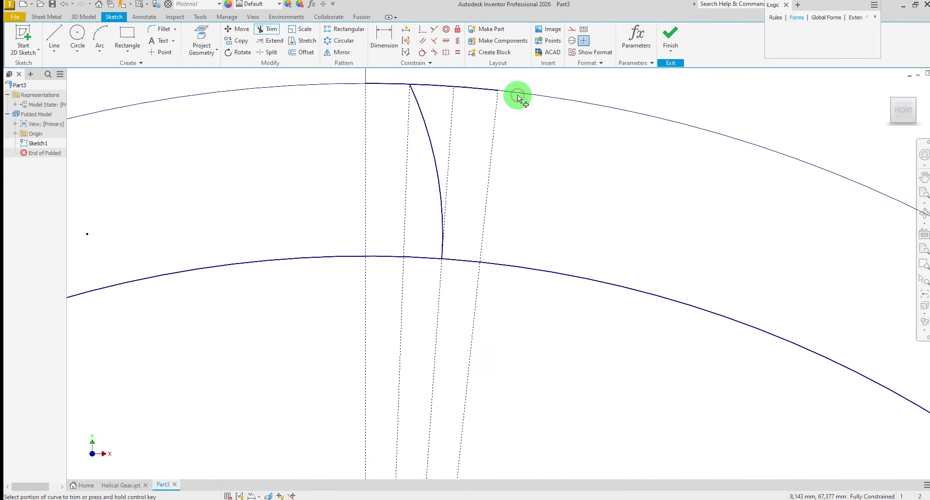
{"action": "left_click", "coordinate": [472, 89]}
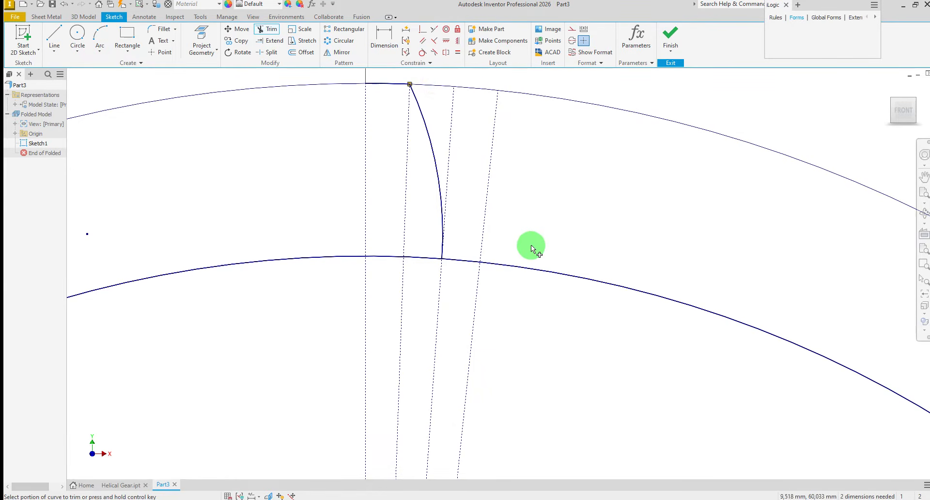
{"action": "left_click", "coordinate": [517, 268]}
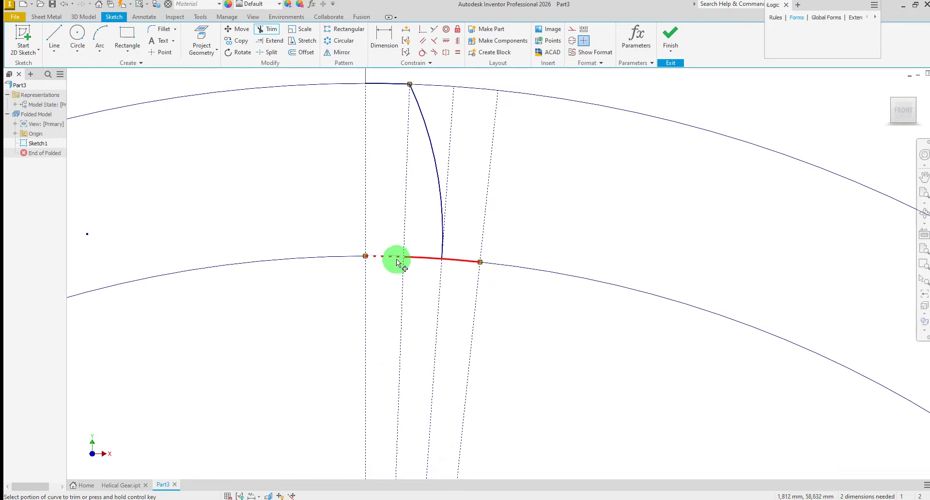
{"action": "left_click", "coordinate": [382, 255]}
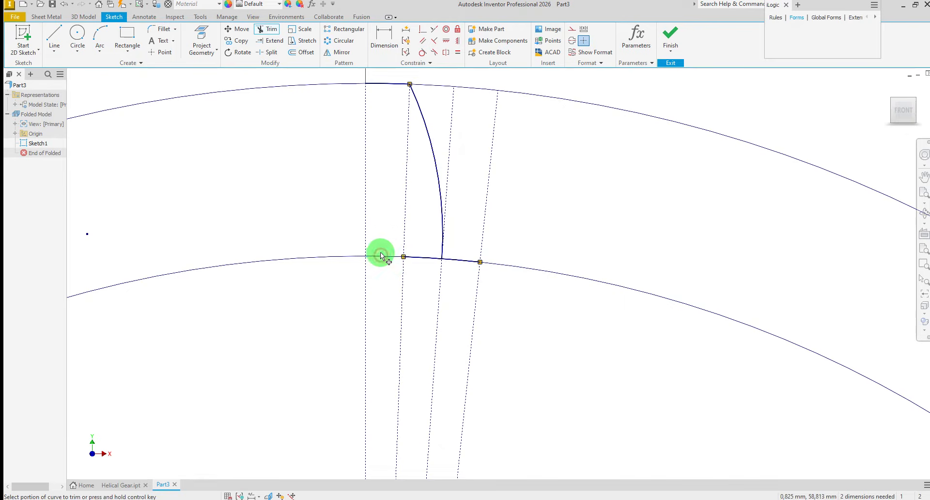
{"action": "left_click", "coordinate": [421, 260]}
{"action": "right_click", "coordinate": [597, 243]}
{"action": "left_click", "coordinate": [524, 211]}
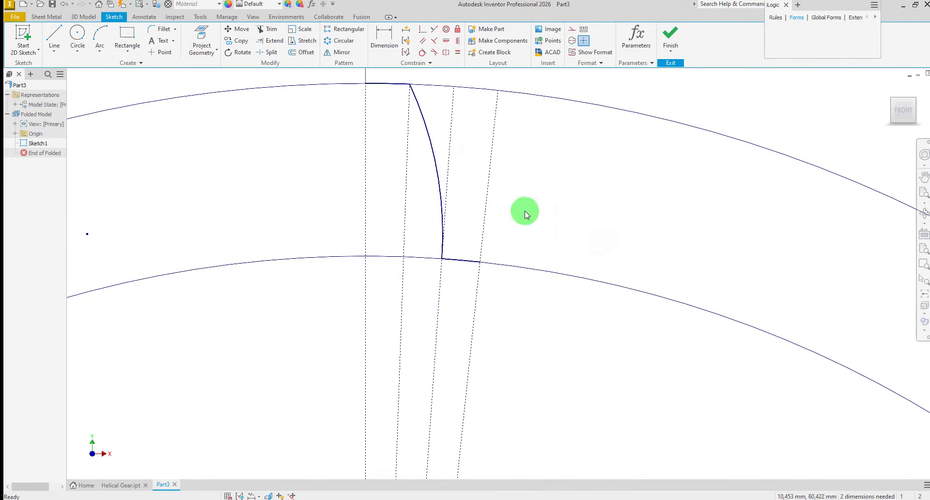
Fillet the tooth root corner between the flank arc and the inner circle segment with a 2 mm radius
{"action": "left_click", "coordinate": [151, 30]}
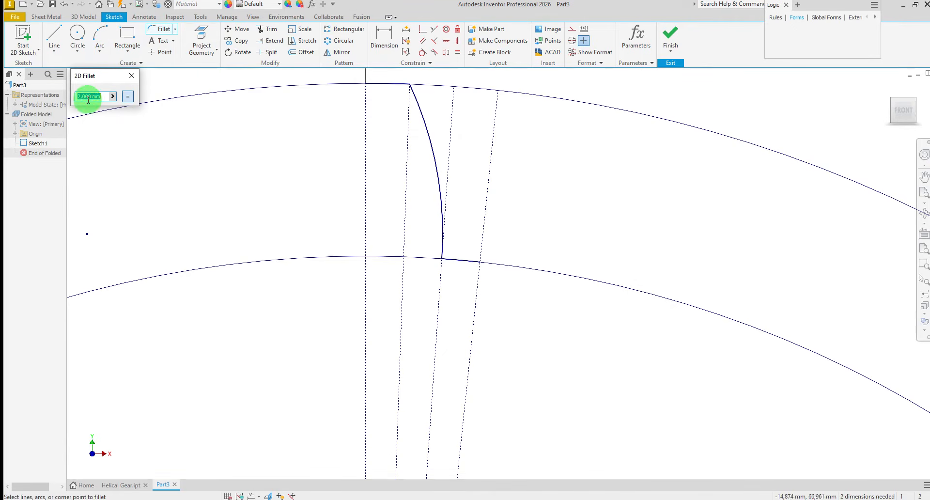
{"action": "scroll", "coordinate": [449, 263], "scroll_direction": "up", "scroll_amount": 2}
{"action": "left_click", "coordinate": [453, 253]}
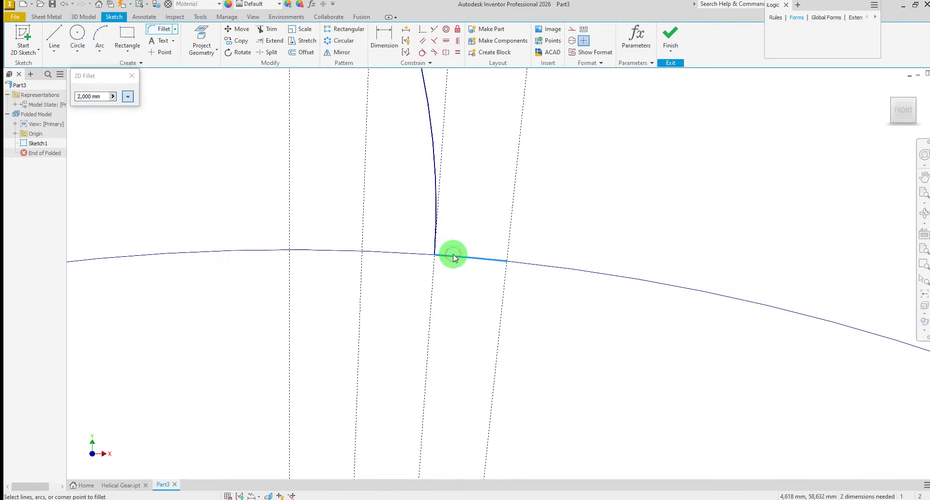
{"action": "left_click", "coordinate": [433, 238]}
{"action": "scroll", "coordinate": [487, 315], "scroll_direction": "down", "scroll_amount": 1}
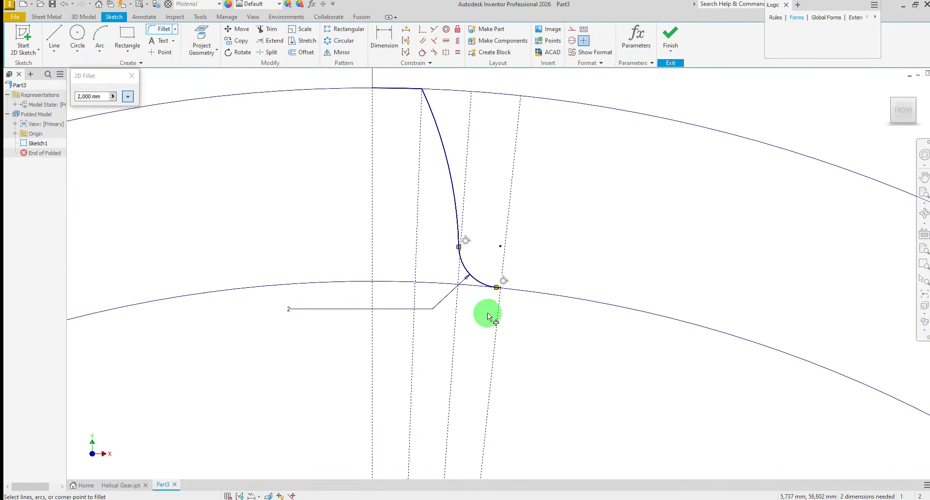
{"action": "scroll", "coordinate": [405, 82], "scroll_direction": "up", "scroll_amount": 3}
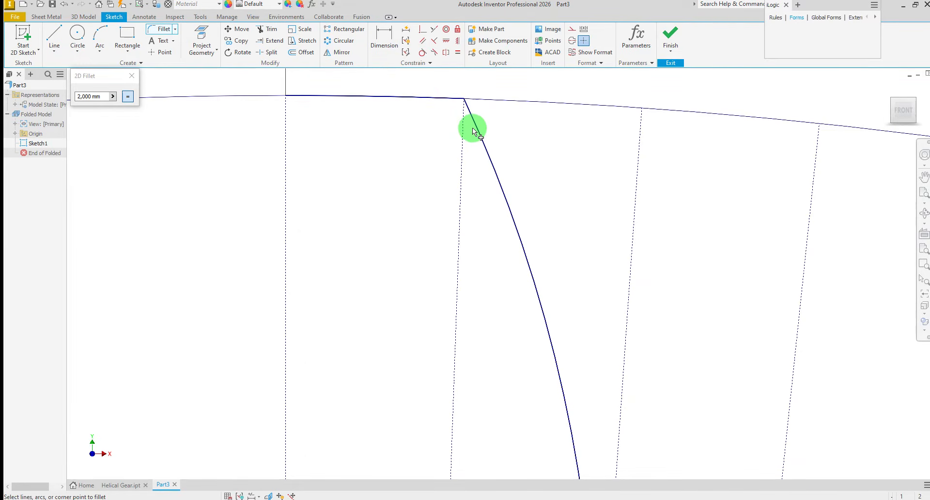
{"action": "left_click", "coordinate": [131, 76]}
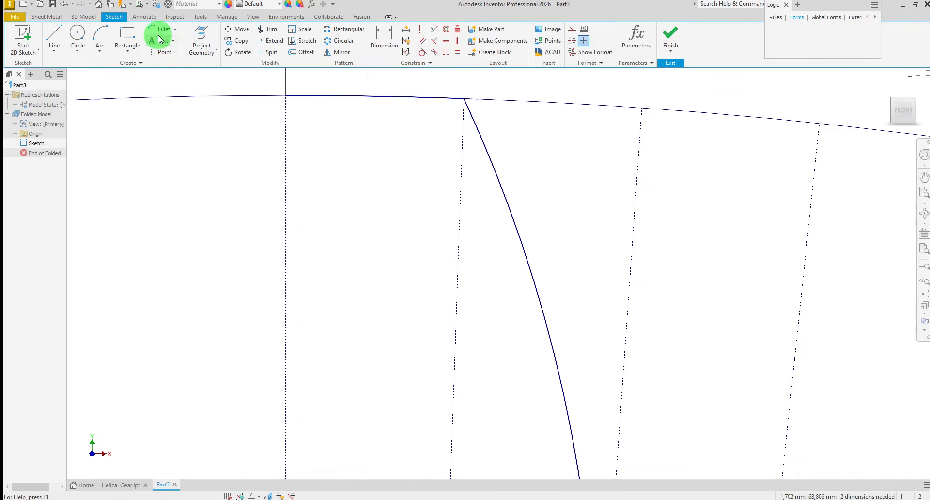
Round the tooth tip corner between the flank arc and the outer circle segment with a 2 mm fillet
{"action": "left_click", "coordinate": [155, 32]}
{"action": "left_click", "coordinate": [479, 143]}
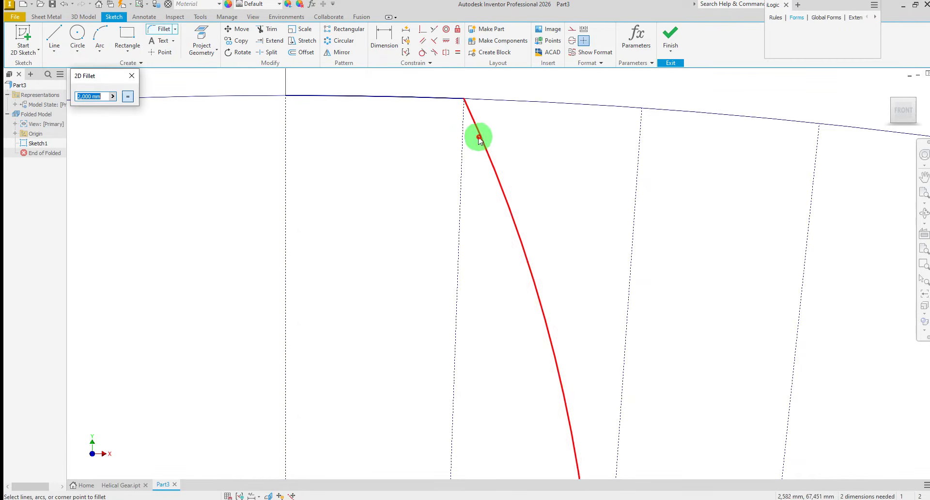
{"action": "left_click", "coordinate": [436, 97]}
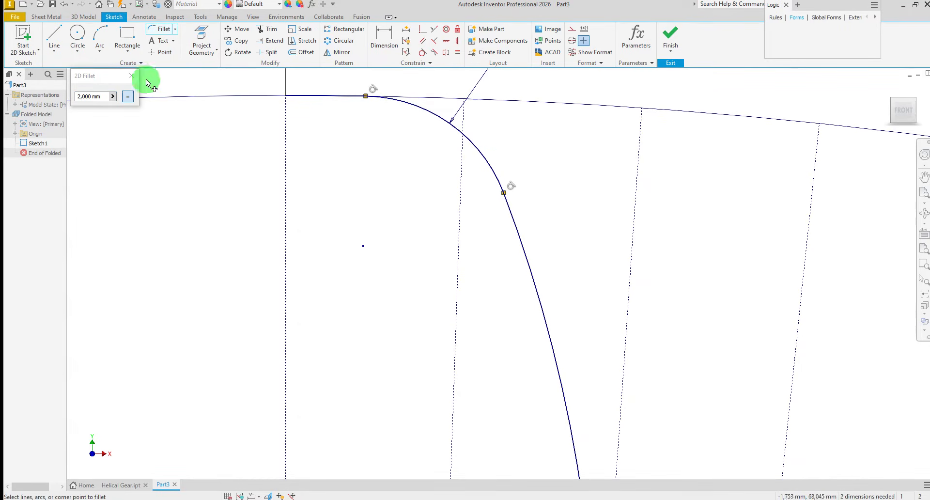
{"action": "left_click", "coordinate": [129, 76]}
{"action": "scroll", "coordinate": [382, 169], "scroll_direction": "up", "scroll_amount": 2}
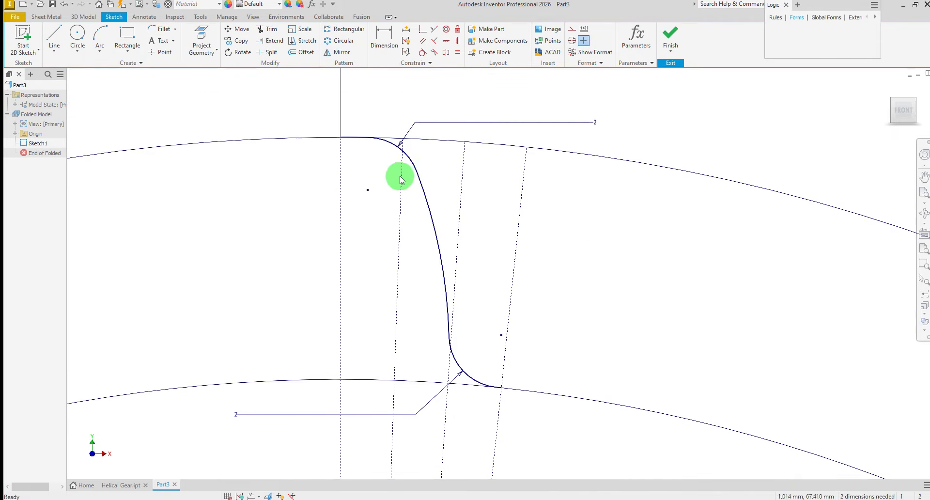
{"action": "right_click", "coordinate": [602, 253]}
{"action": "key", "text": "Escape"}
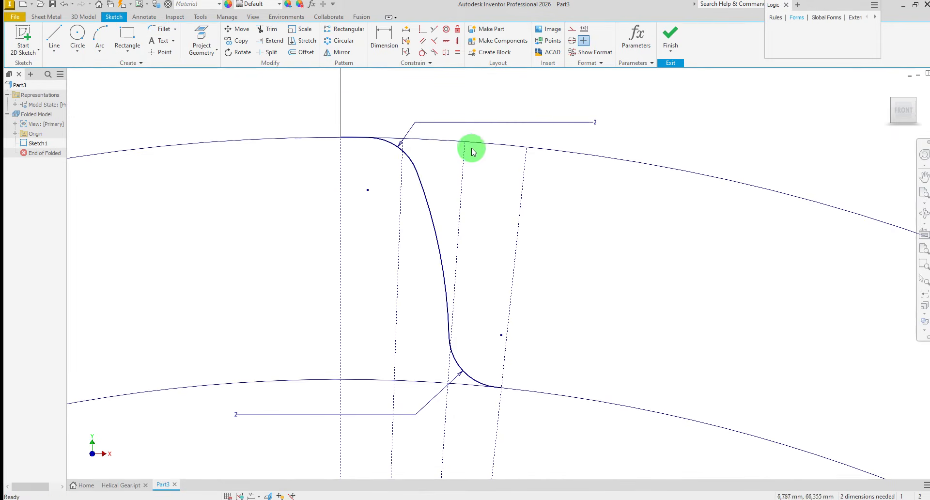
Mirror the half-tooth curves, from root segment to tip segment, about the vertical construction line to complete the tooth outline
{"action": "left_click", "coordinate": [338, 59]}
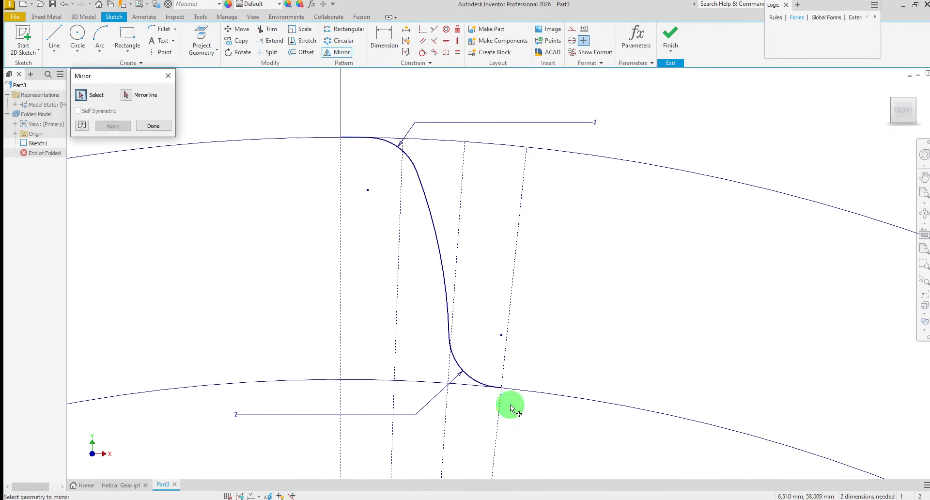
{"action": "scroll", "coordinate": [504, 398], "scroll_direction": "down", "scroll_amount": 3}
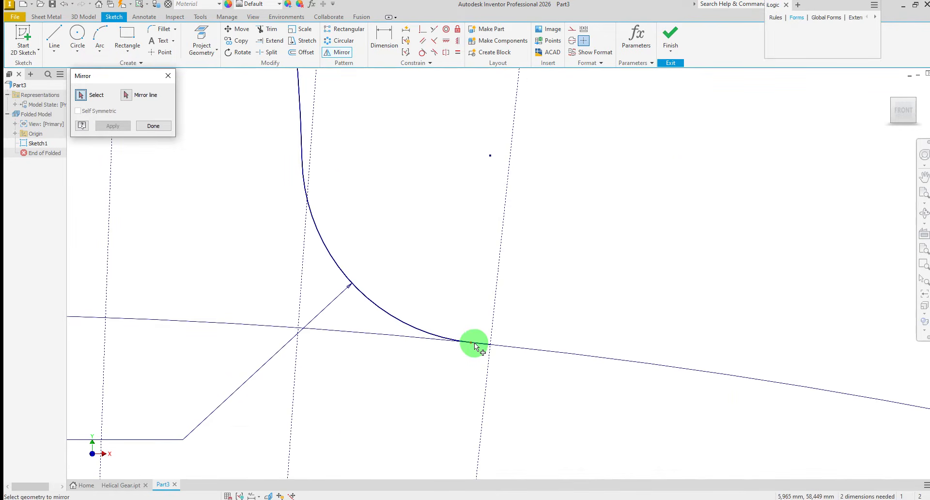
{"action": "left_click", "coordinate": [418, 329]}
{"action": "scroll", "coordinate": [620, 416], "scroll_direction": "up", "scroll_amount": 2}
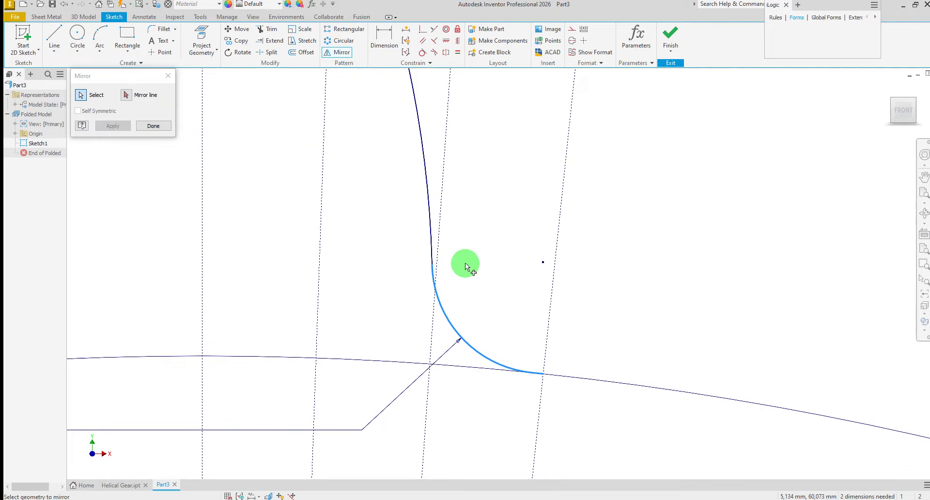
{"action": "left_click", "coordinate": [432, 235]}
{"action": "scroll", "coordinate": [649, 366], "scroll_direction": "up", "scroll_amount": 3}
{"action": "scroll", "coordinate": [550, 190], "scroll_direction": "down", "scroll_amount": 3}
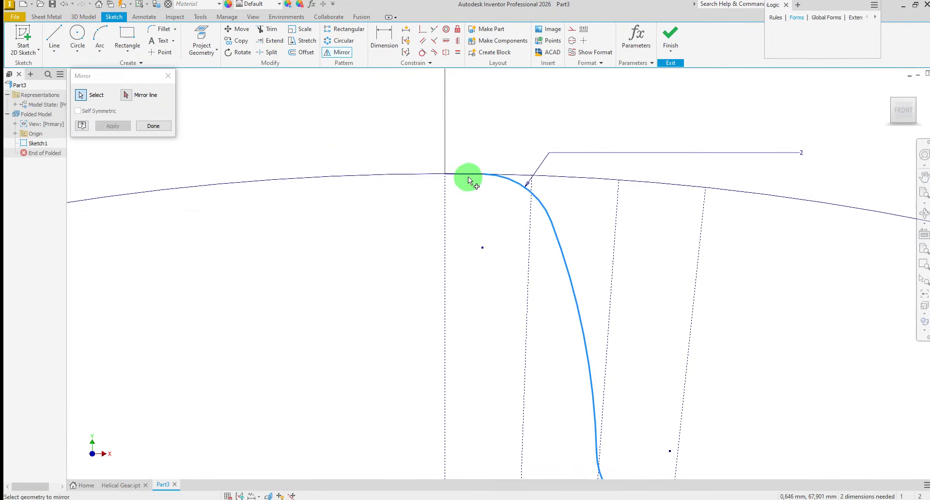
{"action": "left_click", "coordinate": [127, 96]}
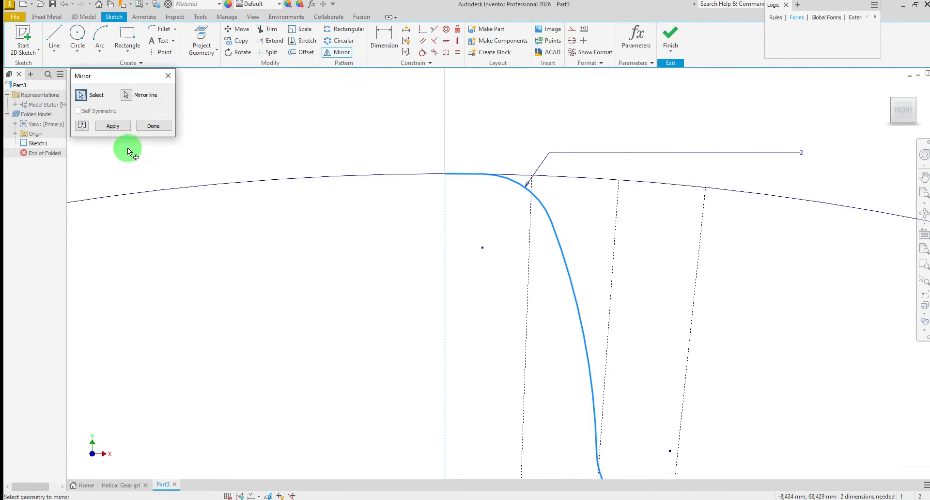
{"action": "left_click", "coordinate": [116, 128]}
{"action": "left_click", "coordinate": [158, 130]}
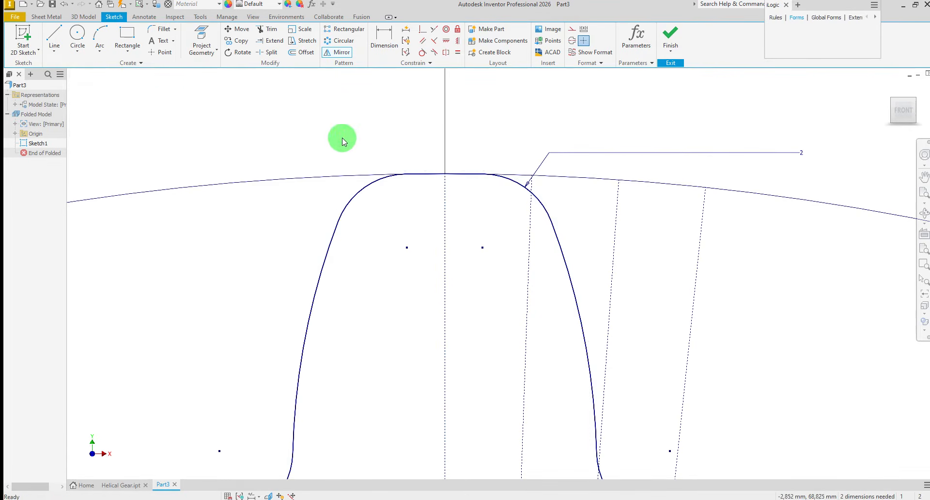
Start a circular sketch pattern and select all curves of the full tooth outline, including both root segments, as its geometry
{"action": "scroll", "coordinate": [338, 112], "scroll_direction": "down", "scroll_amount": 3}
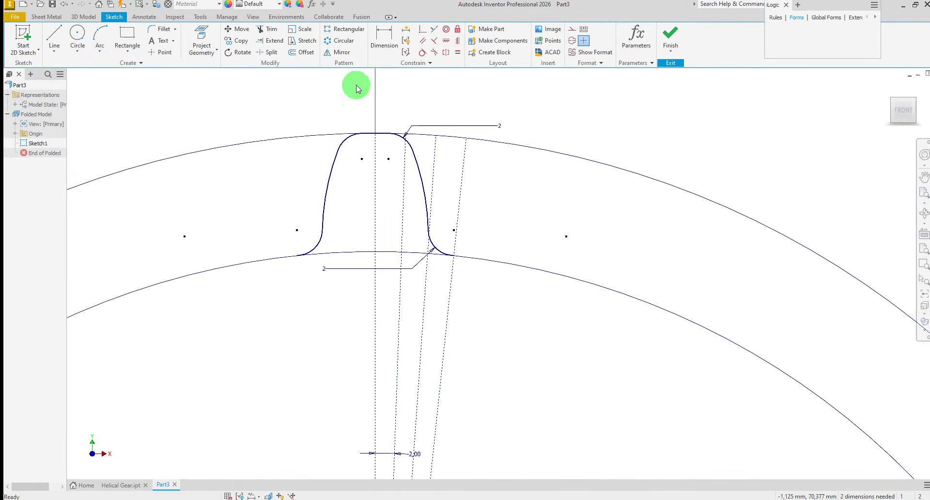
{"action": "left_click", "coordinate": [339, 41]}
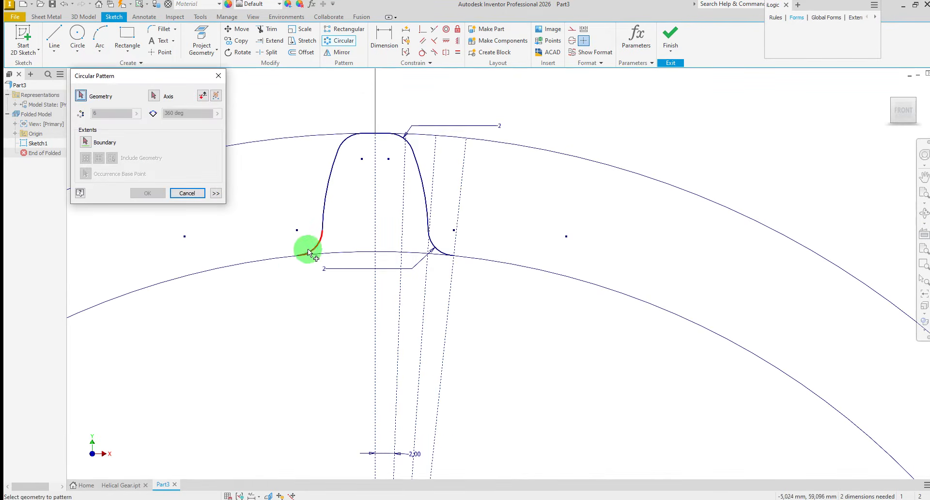
{"action": "scroll", "coordinate": [299, 265], "scroll_direction": "up", "scroll_amount": 4}
{"action": "left_click", "coordinate": [301, 234]}
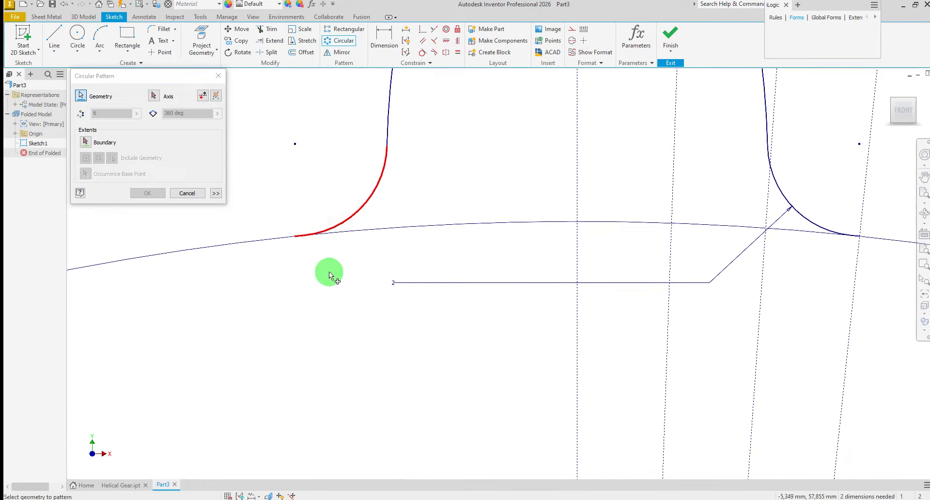
{"action": "scroll", "coordinate": [346, 359], "scroll_direction": "down", "scroll_amount": 2}
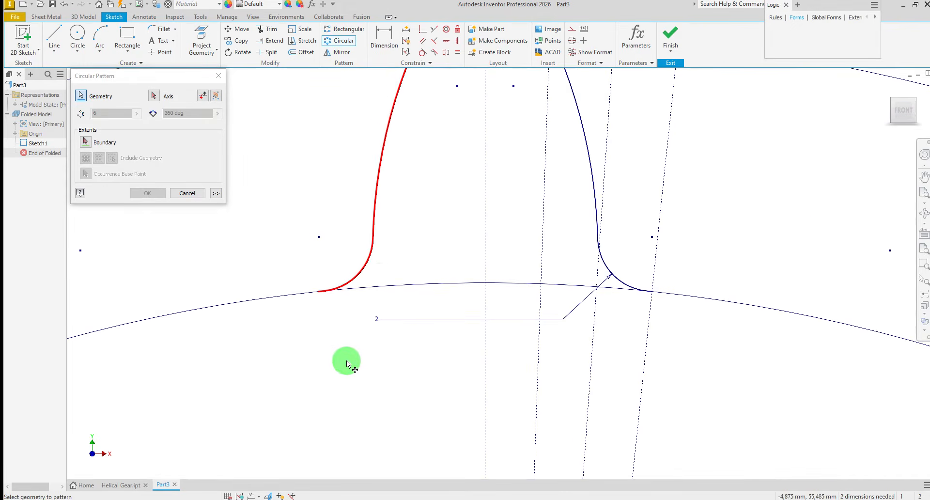
{"action": "scroll", "coordinate": [364, 237], "scroll_direction": "down", "scroll_amount": 3}
{"action": "scroll", "coordinate": [344, 251], "scroll_direction": "up", "scroll_amount": 3}
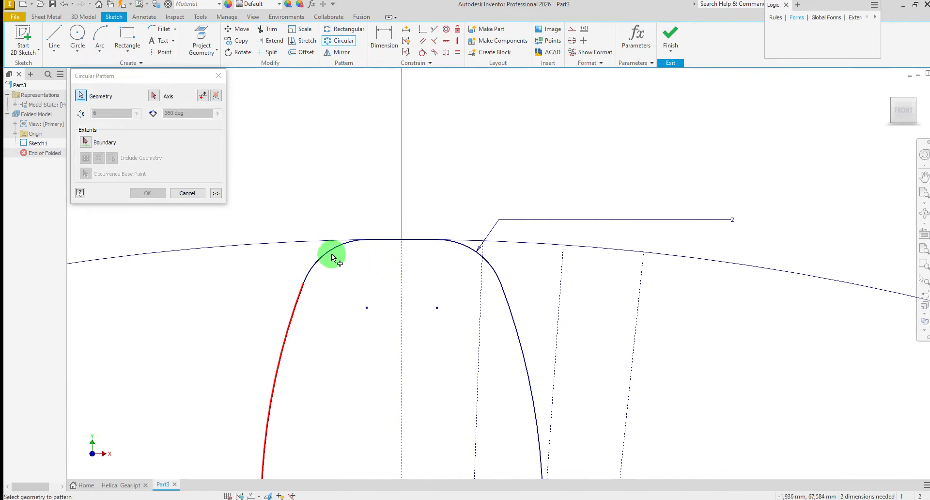
{"action": "left_click", "coordinate": [416, 239]}
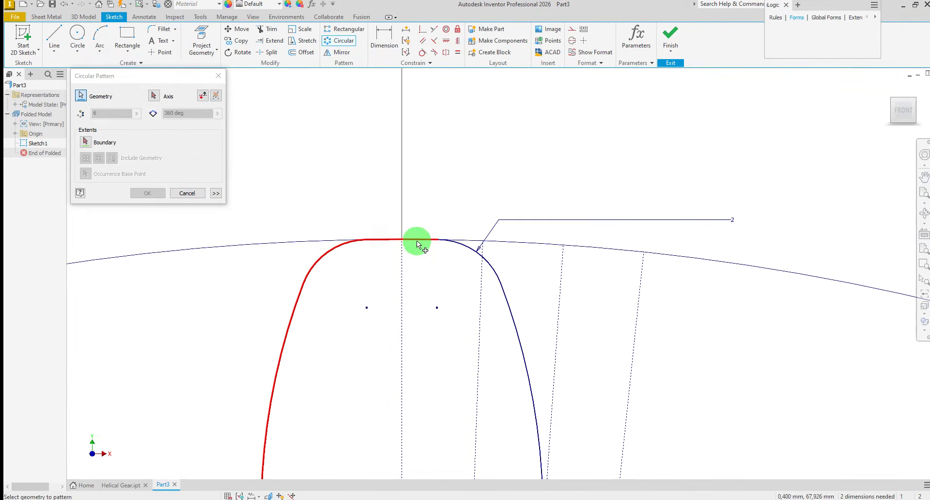
{"action": "left_click", "coordinate": [457, 243]}
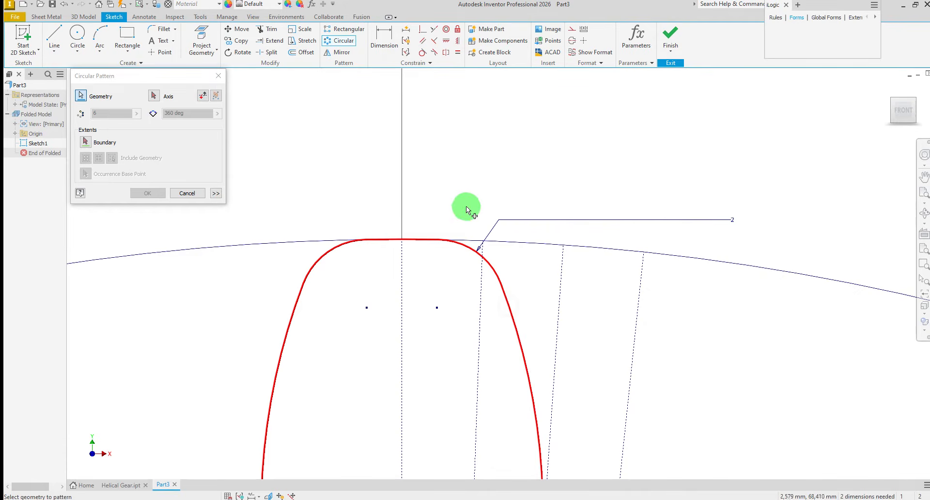
{"action": "scroll", "coordinate": [466, 206], "scroll_direction": "down", "scroll_amount": 3}
{"action": "scroll", "coordinate": [487, 290], "scroll_direction": "up", "scroll_amount": 3}
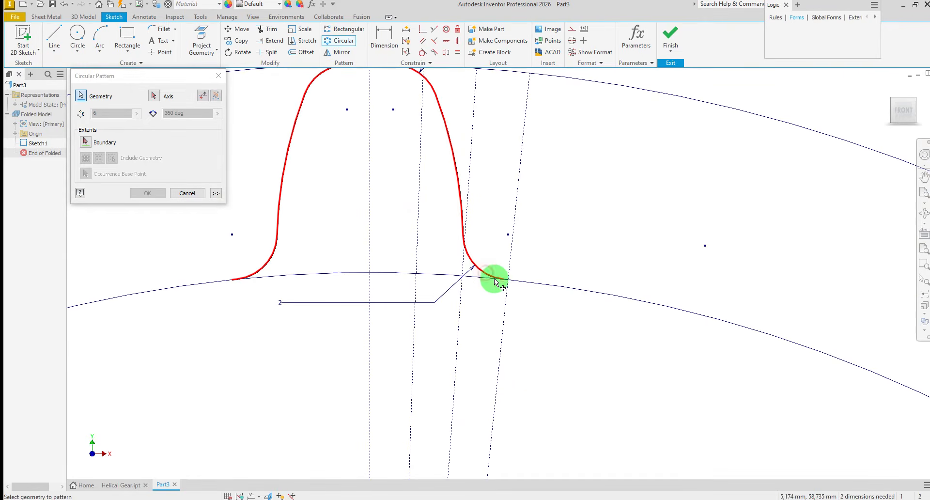
{"action": "scroll", "coordinate": [499, 282], "scroll_direction": "up", "scroll_amount": 4}
{"action": "left_click", "coordinate": [475, 251]}
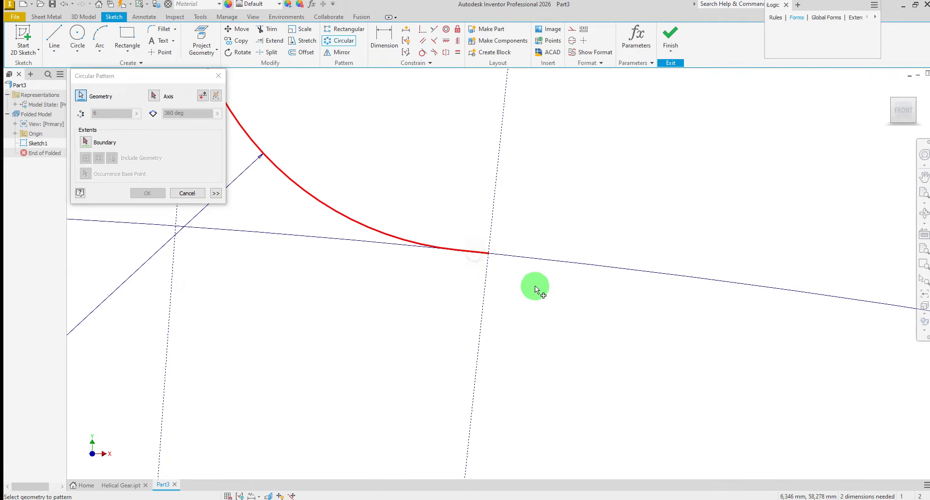
{"action": "scroll", "coordinate": [597, 304], "scroll_direction": "down", "scroll_amount": 2}
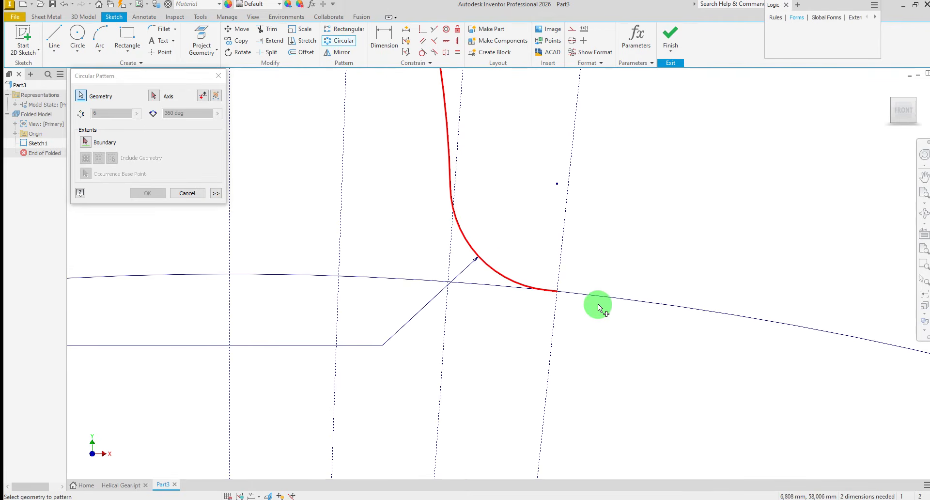
Pattern the tooth 30 times over 360° around the circles' common centre and finish the sketch
{"action": "left_click", "coordinate": [156, 96]}
{"action": "scroll", "coordinate": [494, 218], "scroll_direction": "down", "scroll_amount": 5}
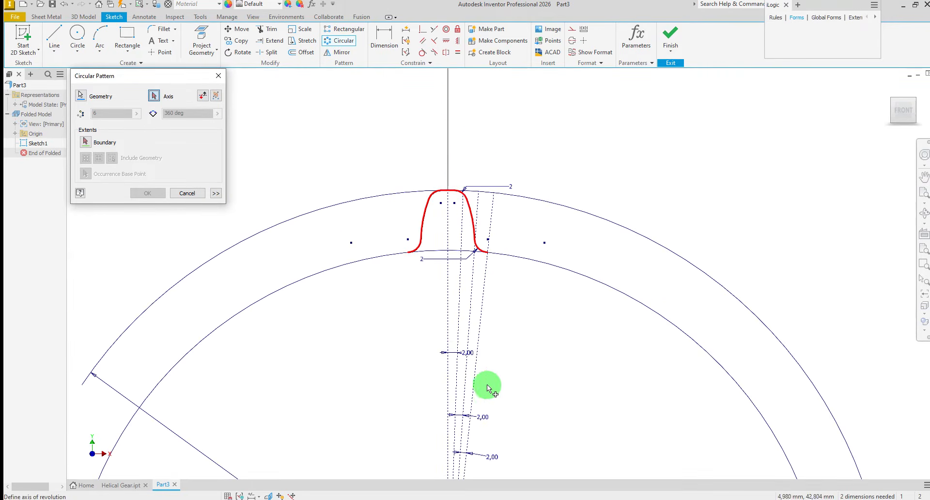
{"action": "scroll", "coordinate": [420, 235], "scroll_direction": "down", "scroll_amount": 3}
{"action": "scroll", "coordinate": [390, 261], "scroll_direction": "down", "scroll_amount": 3}
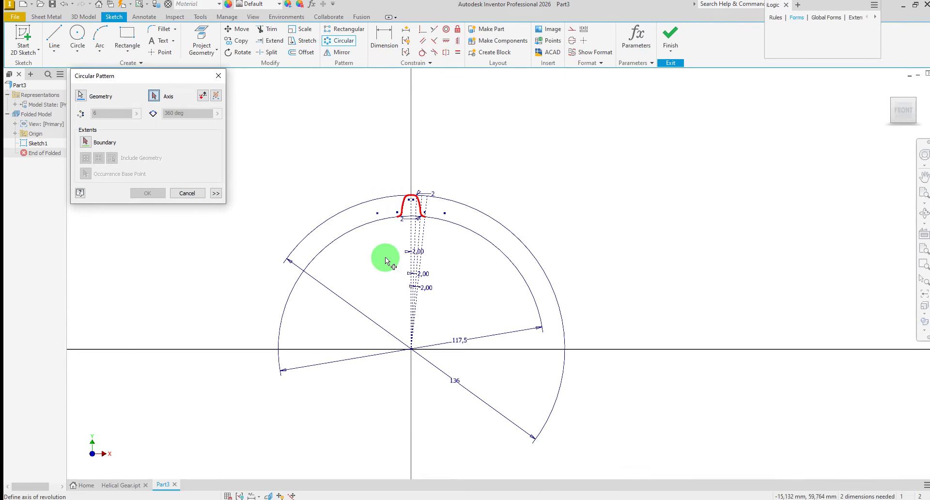
{"action": "scroll", "coordinate": [408, 338], "scroll_direction": "up", "scroll_amount": 3}
{"action": "left_click", "coordinate": [418, 363]}
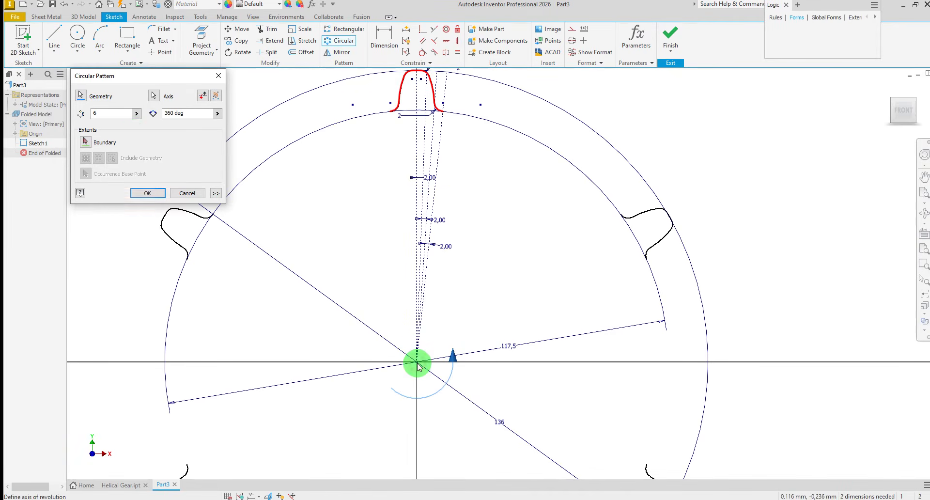
{"action": "left_click", "coordinate": [110, 114]}
{"action": "type", "text": "5"}
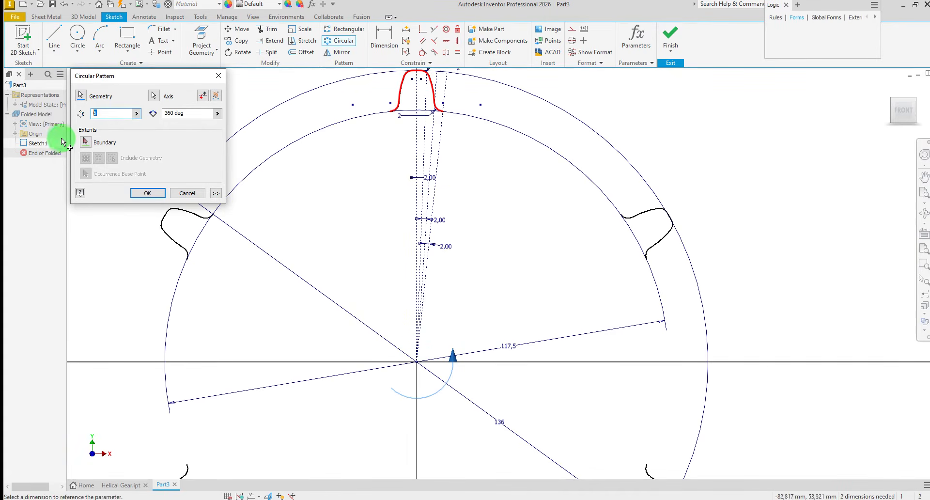
{"action": "type", "text": "0"}
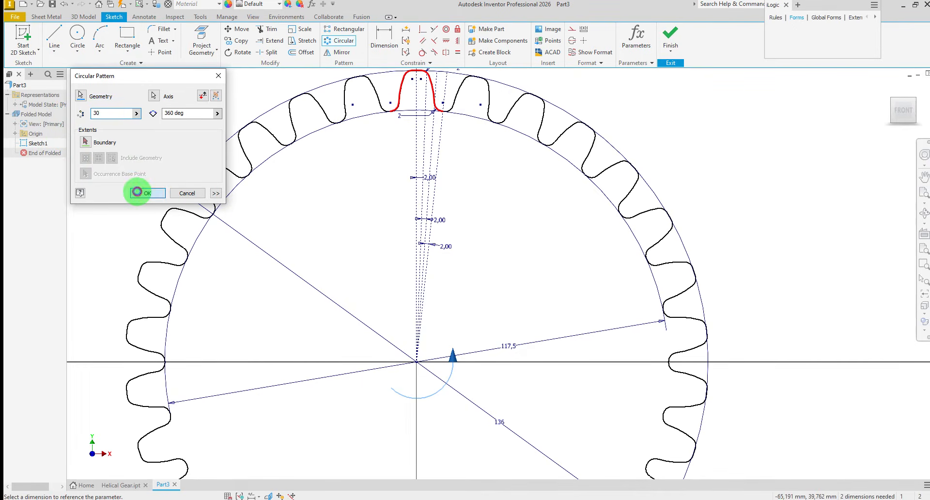
{"action": "left_click", "coordinate": [137, 192]}
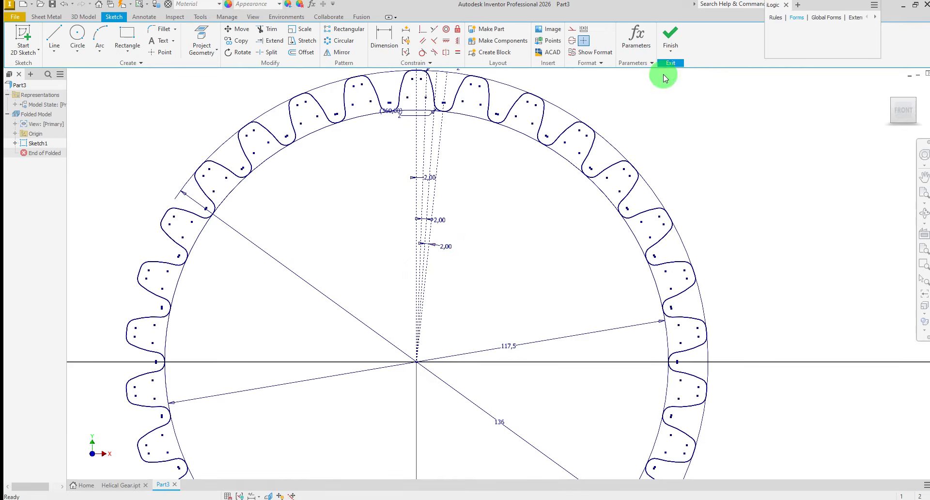
{"action": "left_click", "coordinate": [668, 37]}
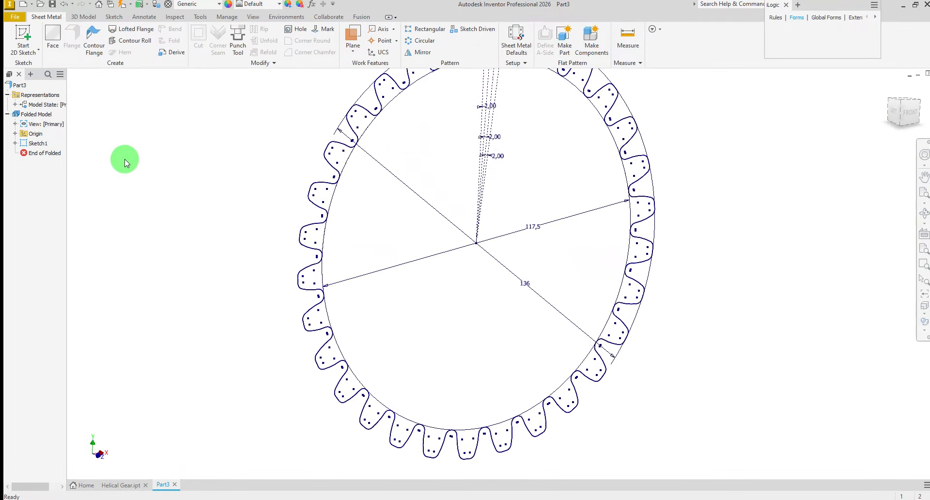
Start a new 2D sketch on the vertical YZ origin plane perpendicular to the gear profile
{"action": "left_click", "coordinate": [22, 36]}
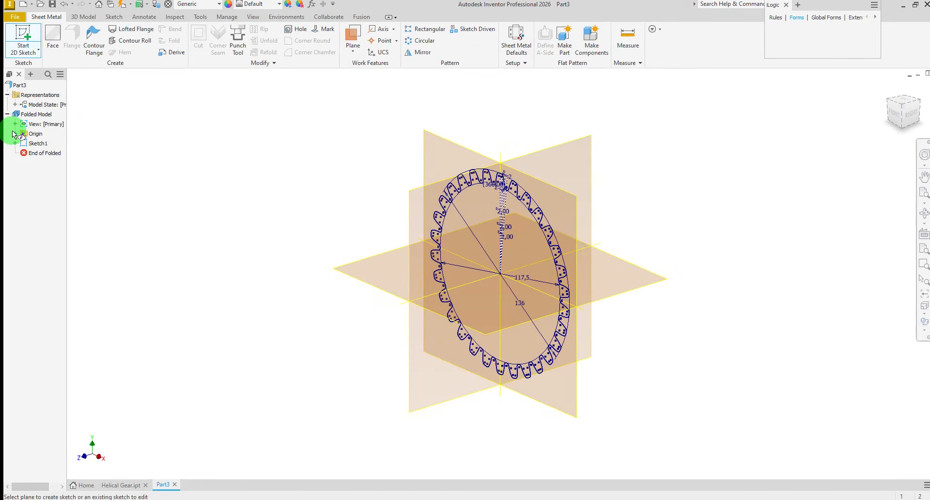
{"action": "mouse_move", "coordinate": [242, 233]}
{"action": "middle_mouse_down", "text": "shift"}
{"action": "mouse_move", "coordinate": [322, 280]}
{"action": "mouse_move", "coordinate": [533, 279]}
{"action": "mouse_move", "coordinate": [604, 203]}
{"action": "mouse_move", "coordinate": [640, 182]}
{"action": "mouse_move", "coordinate": [663, 131]}
{"action": "middle_mouse_up", "text": "shift"}
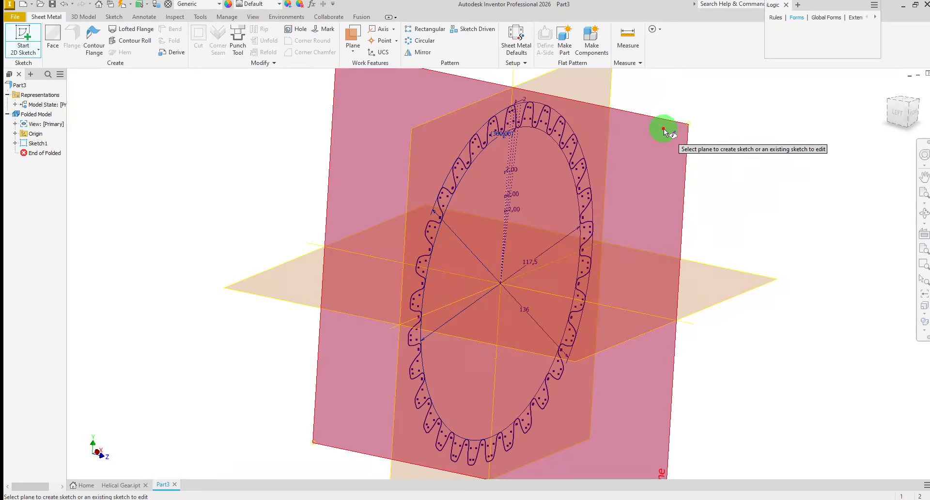
{"action": "left_click", "coordinate": [663, 131]}
{"action": "right_click", "coordinate": [300, 225]}
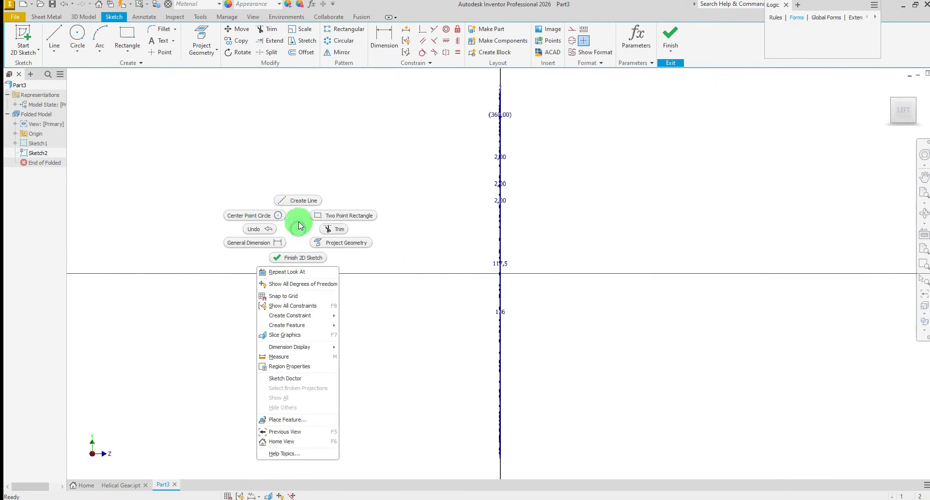
Sketch a horizontal line about 59 mm long from the origin, perpendicular to the gear profile
{"action": "left_click", "coordinate": [285, 200]}
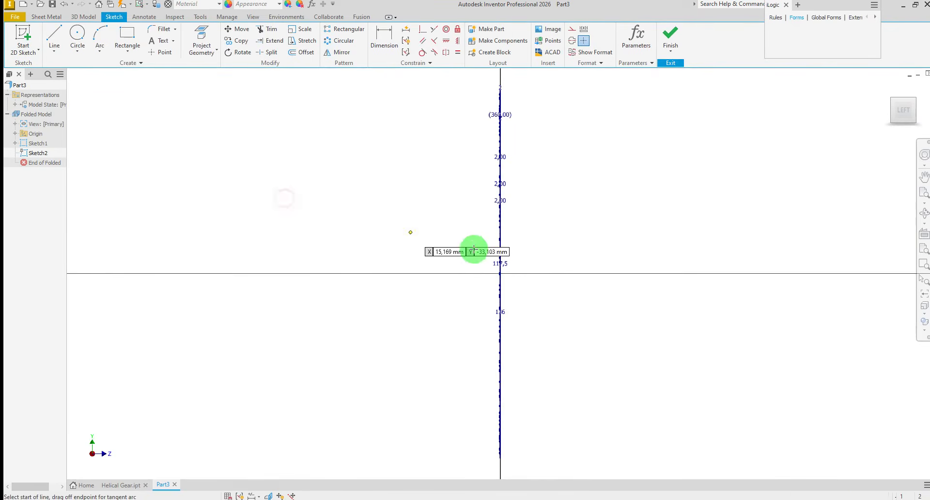
{"action": "left_click", "coordinate": [500, 273]}
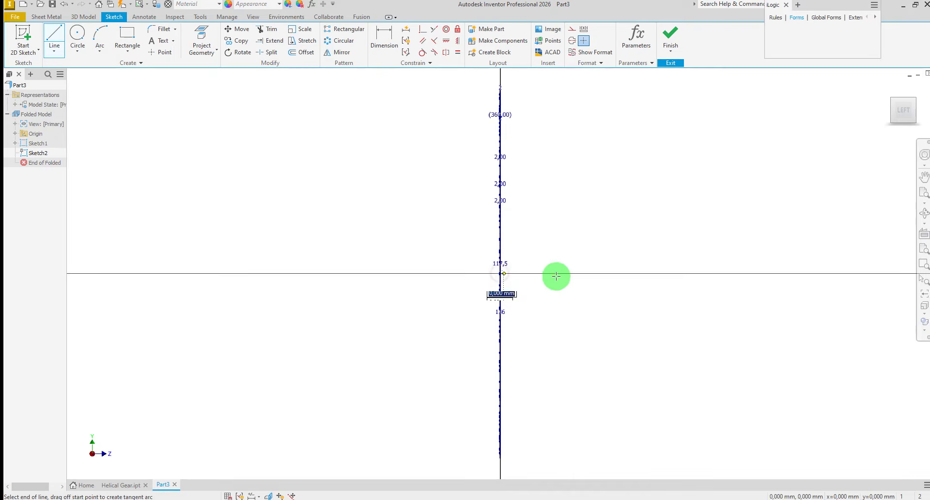
{"action": "left_click", "coordinate": [661, 272]}
{"action": "right_click", "coordinate": [648, 249]}
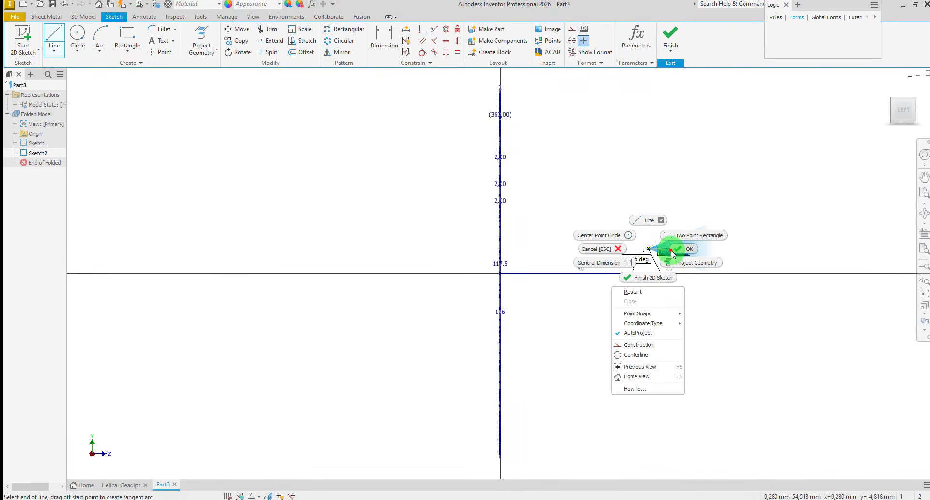
{"action": "left_click", "coordinate": [671, 252]}
Dimension the horizontal line to 60 mm and finish the sketch
{"action": "left_click", "coordinate": [383, 37]}
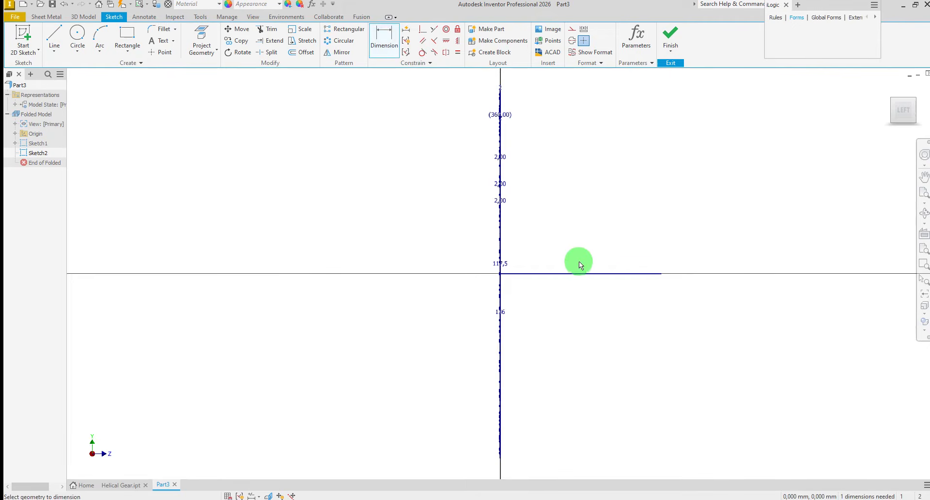
{"action": "left_click", "coordinate": [571, 274]}
{"action": "left_click", "coordinate": [576, 304]}
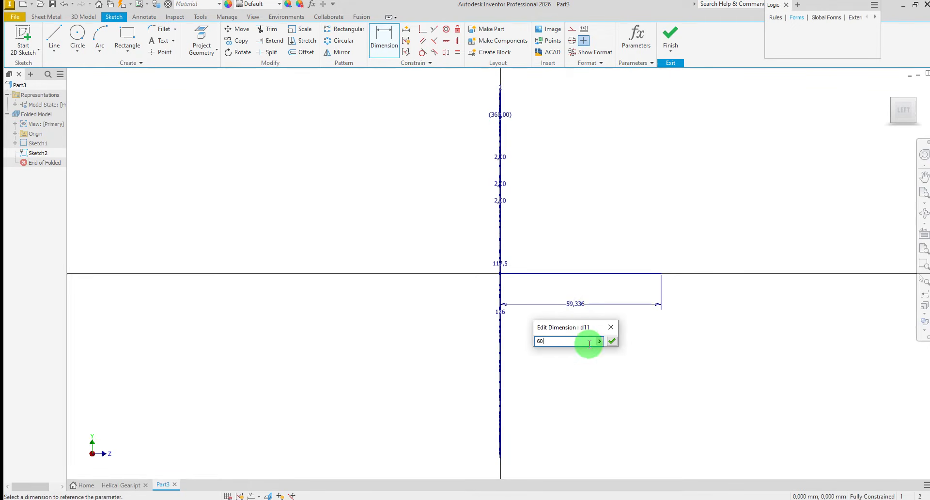
{"action": "left_click", "coordinate": [611, 342]}
{"action": "right_click", "coordinate": [583, 212]}
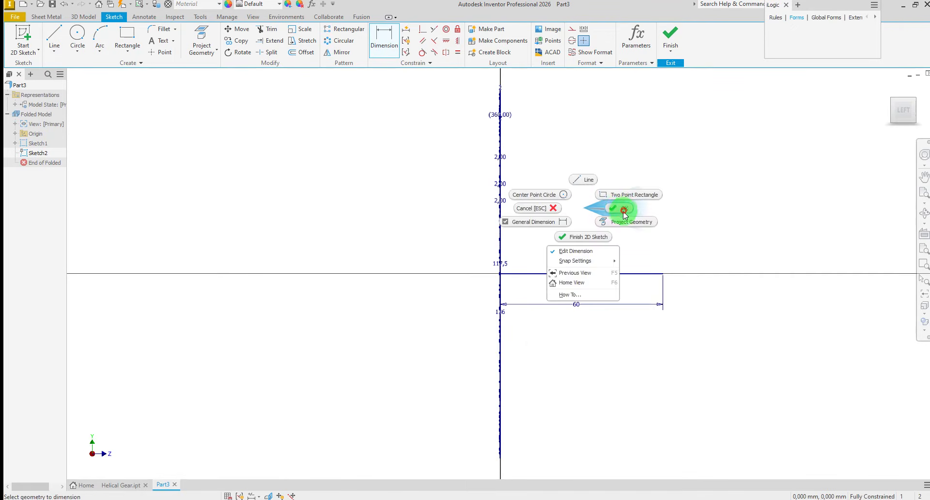
{"action": "left_click", "coordinate": [624, 212]}
{"action": "left_click", "coordinate": [668, 36]}
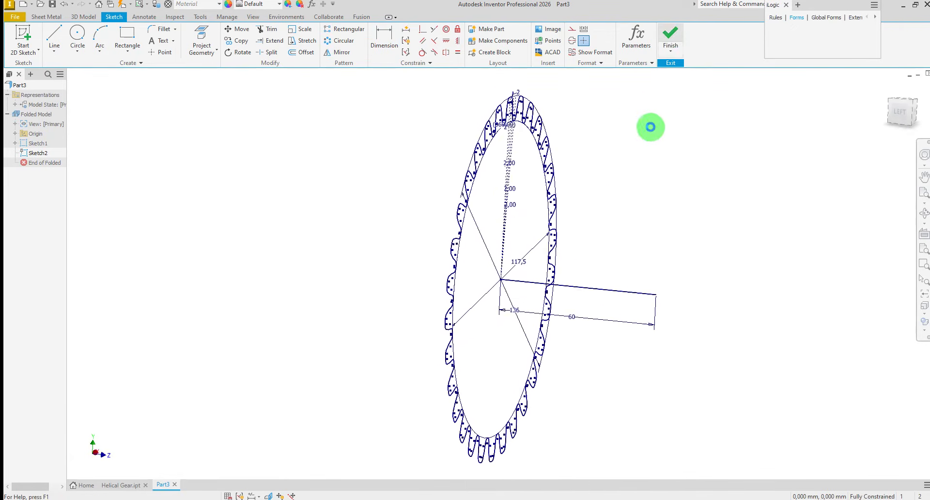
Sweep the toothed gear profile along the 60 mm line with 0° taper and a 10° twist
{"action": "left_click", "coordinate": [77, 16]}
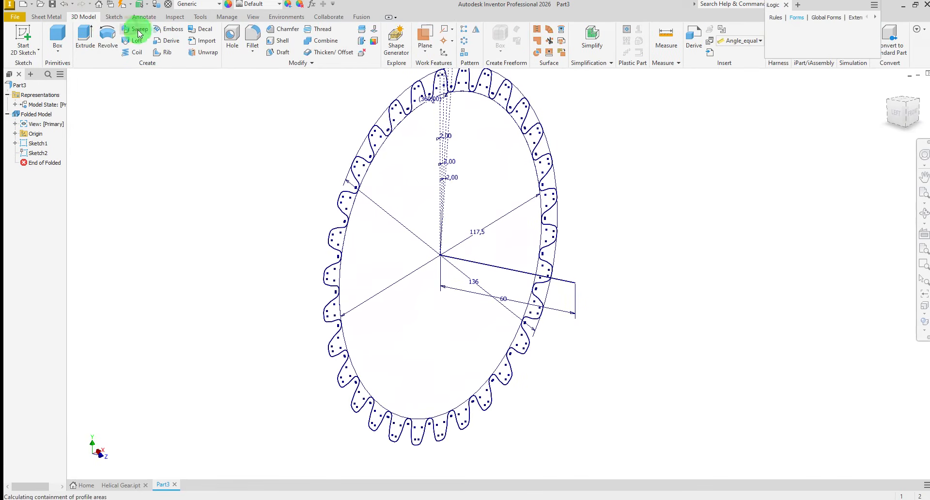
{"action": "middle_click_drag", "start_coordinate": [390, 171], "coordinate": [329, 203], "text": "shift"}
{"action": "left_click", "coordinate": [203, 146]}
{"action": "middle_click_drag", "start_coordinate": [388, 162], "coordinate": [198, 189], "text": "shift"}
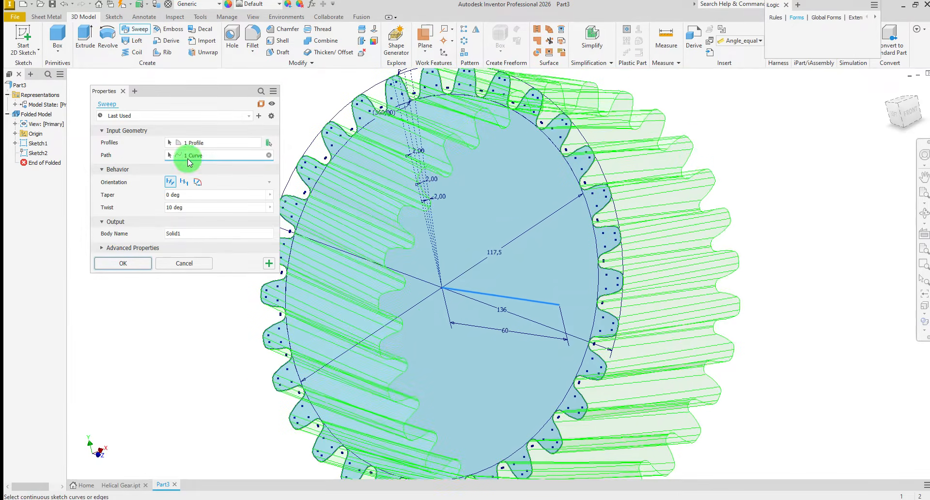
{"action": "middle_click_drag", "start_coordinate": [275, 187], "coordinate": [479, 314], "text": "shift"}
{"action": "scroll", "coordinate": [494, 303], "scroll_direction": "up", "scroll_amount": 5}
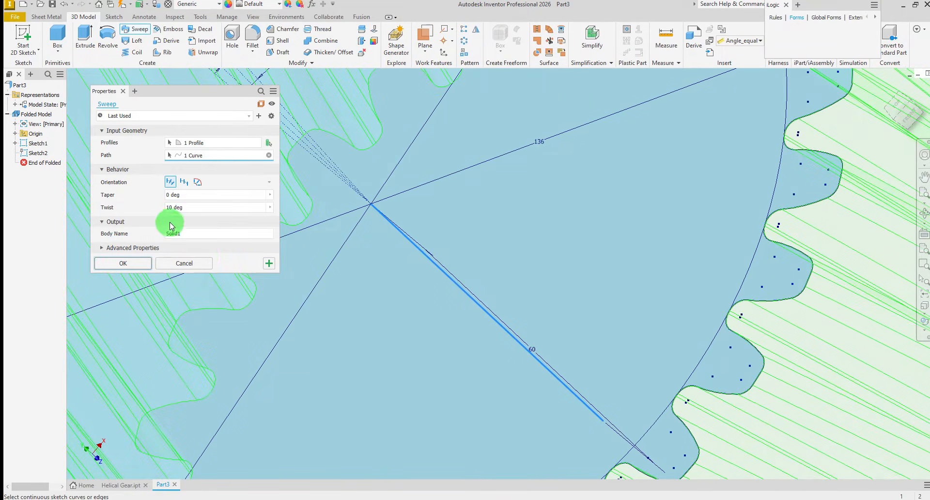
{"action": "type", "text": "1"}
{"action": "left_click", "coordinate": [120, 211]}
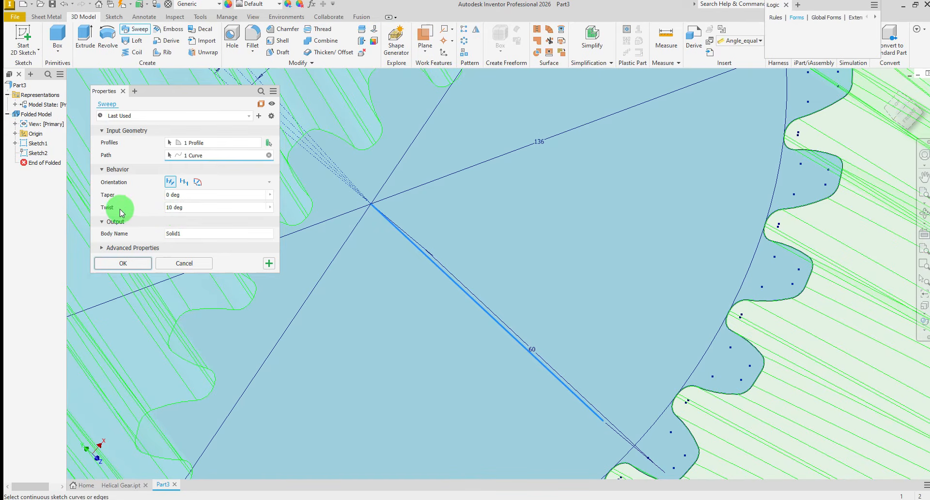
{"action": "left_click", "coordinate": [123, 264]}
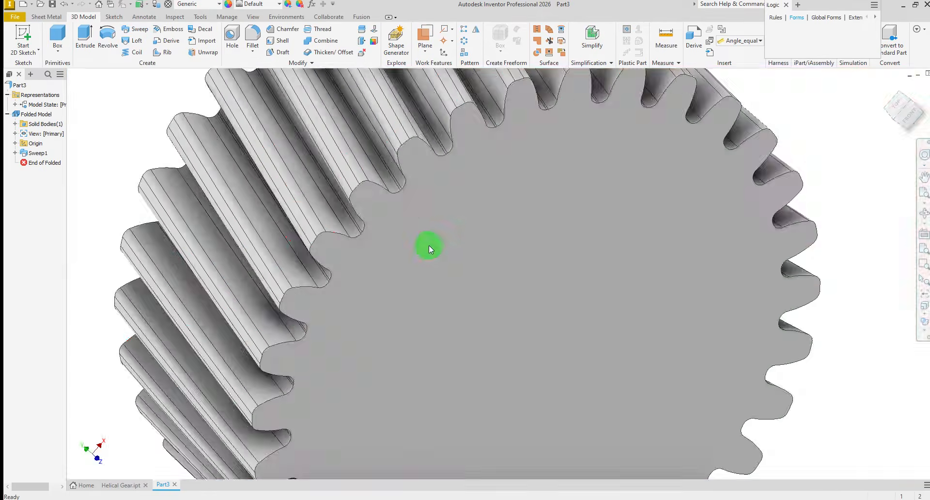
Assign the Steel, Alloy material from the Inventor Material Library to the gear
{"action": "scroll", "coordinate": [428, 245], "scroll_direction": "down", "scroll_amount": 5}
{"action": "middle_click_drag", "start_coordinate": [402, 268], "coordinate": [406, 286], "text": "shift"}
{"action": "scroll", "coordinate": [309, 190], "scroll_direction": "up", "scroll_amount": 5}
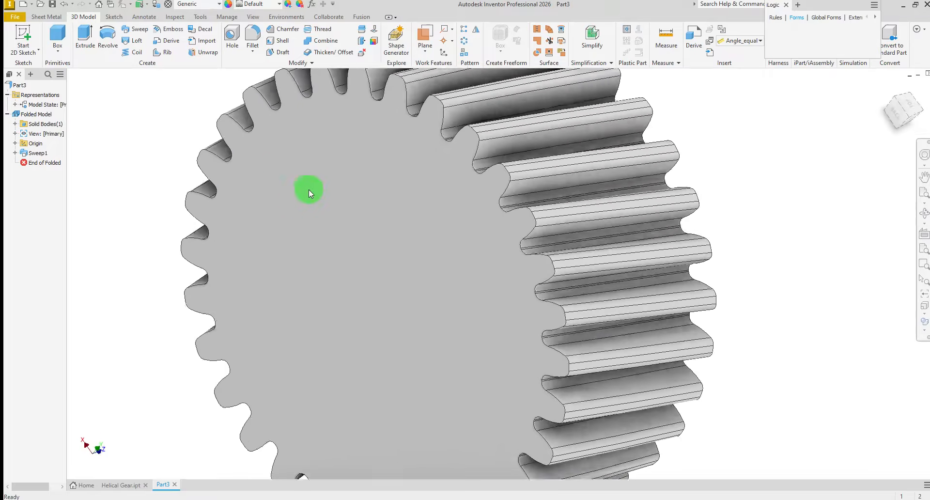
{"action": "middle_click_drag", "start_coordinate": [309, 190], "coordinate": [173, 30], "text": "shift"}
{"action": "left_click", "coordinate": [185, 5]}
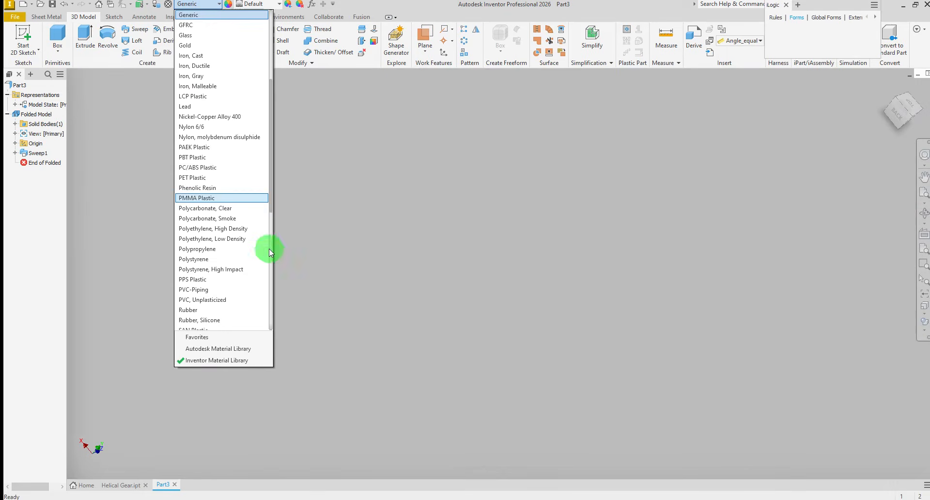
{"action": "scroll", "coordinate": [233, 264], "scroll_direction": "down", "scroll_amount": 1}
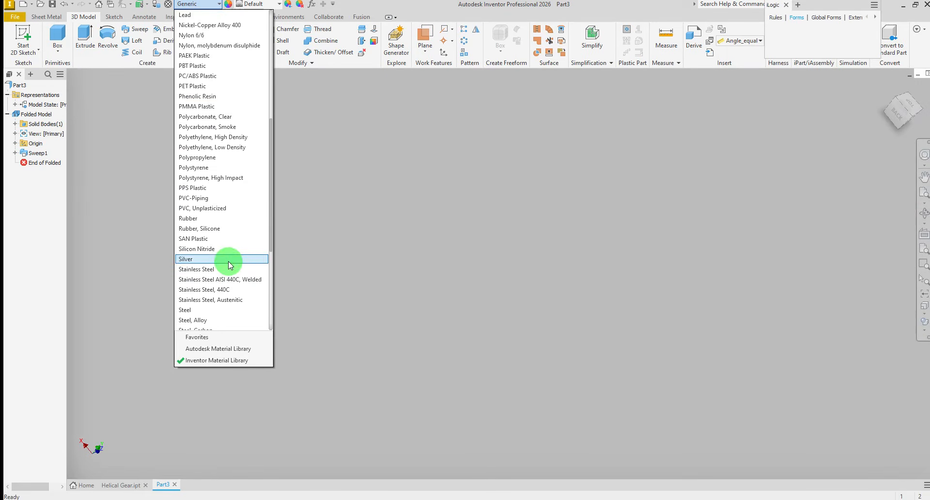
{"action": "left_click", "coordinate": [213, 319]}
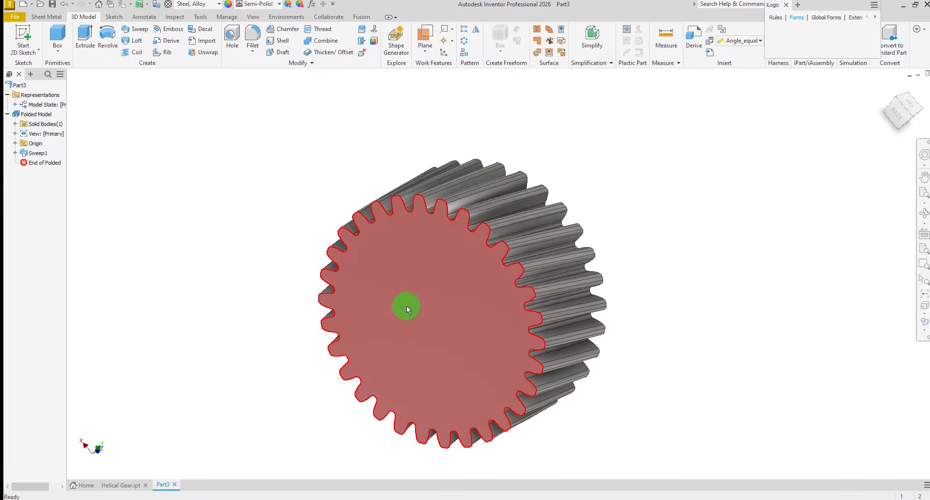
Start a sketch on the gear's flat end face and draw two circles around its centre, both beyond the teeth, the inner about 150 mm in diameter
{"action": "scroll", "coordinate": [536, 366], "scroll_direction": "up", "scroll_amount": 5}
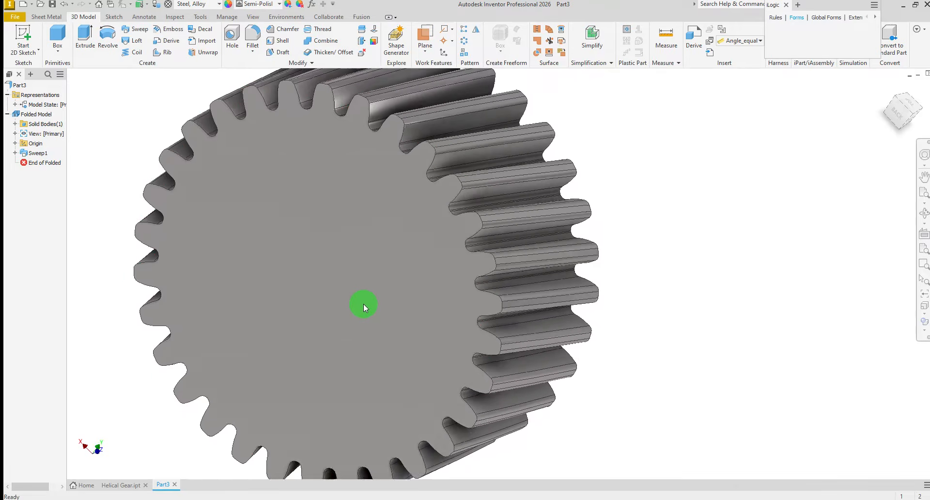
{"action": "left_click", "coordinate": [358, 273]}
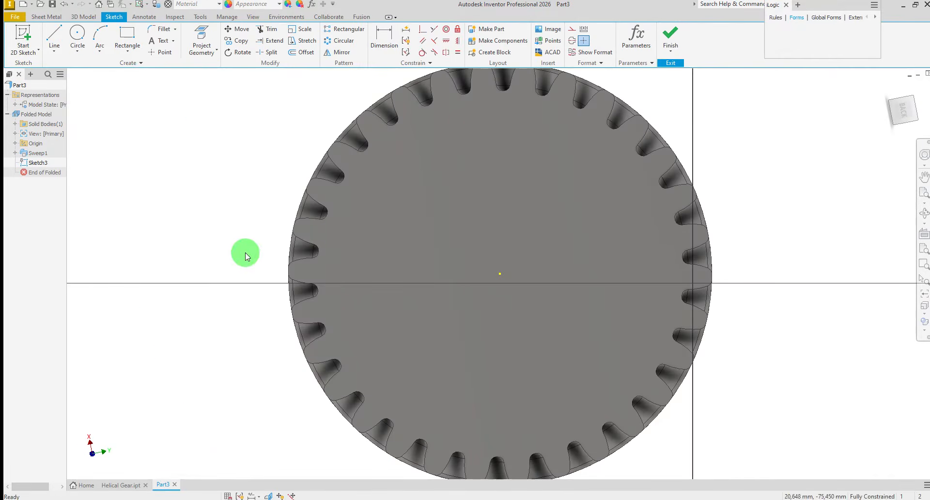
{"action": "right_click", "coordinate": [216, 227]}
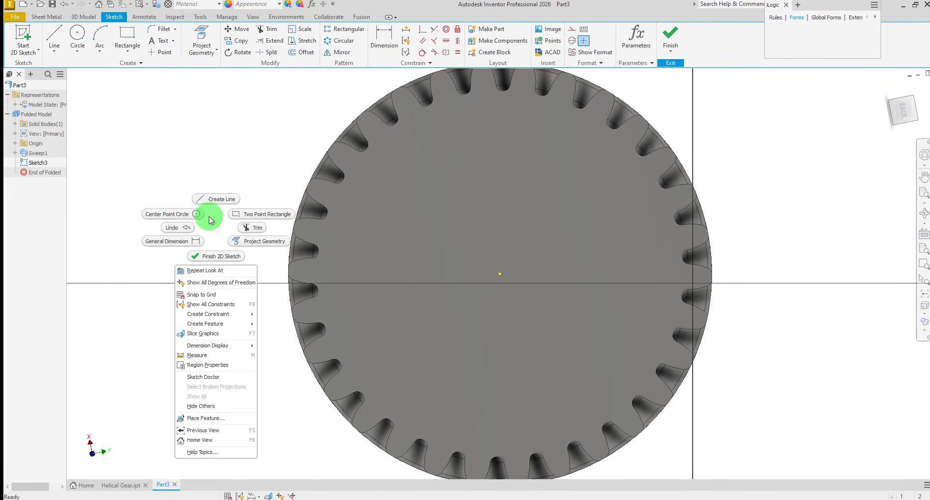
{"action": "left_click", "coordinate": [193, 214]}
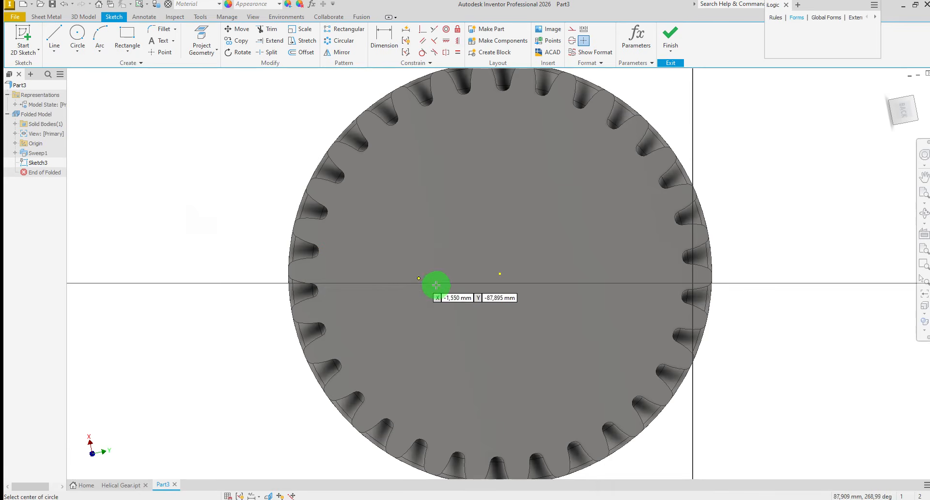
{"action": "left_click", "coordinate": [498, 274]}
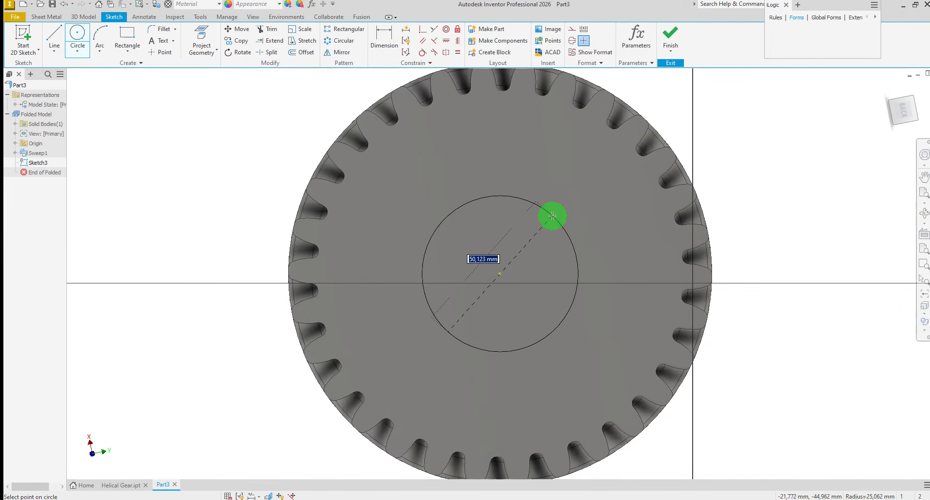
{"action": "scroll", "coordinate": [378, 270], "scroll_direction": "down", "scroll_amount": 2}
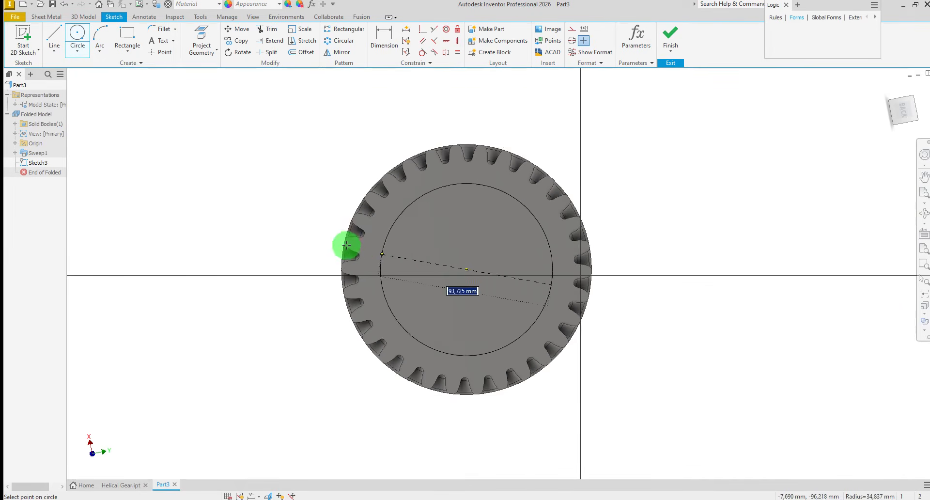
{"action": "left_click", "coordinate": [331, 243]}
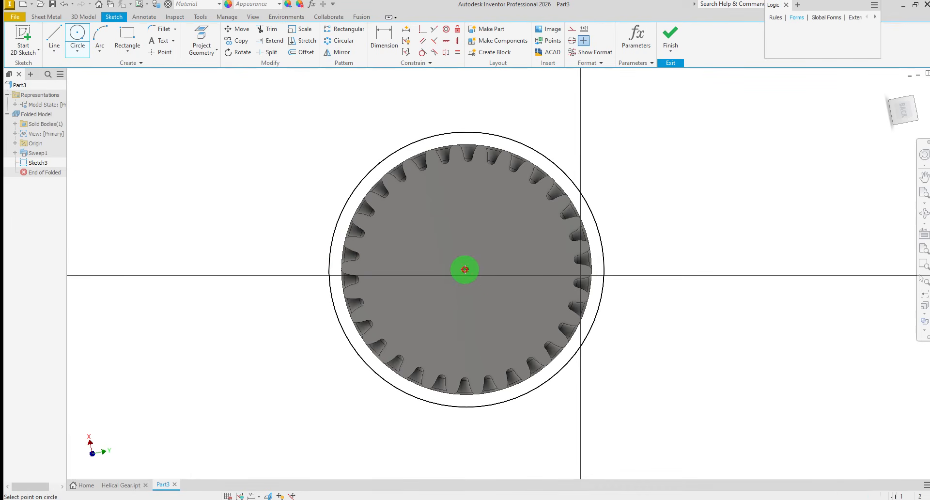
{"action": "left_click", "coordinate": [612, 225]}
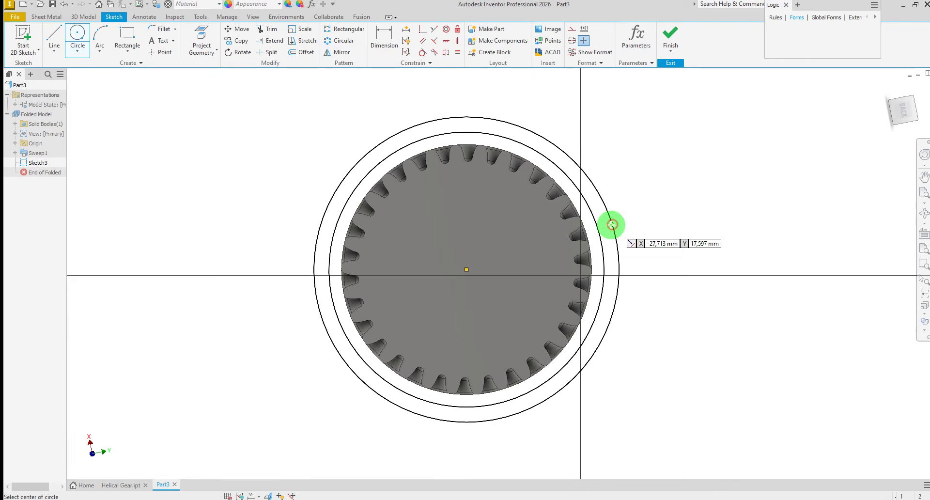
{"action": "right_click", "coordinate": [659, 237]}
{"action": "left_click", "coordinate": [676, 234]}
Dimension the inner circle's diameter to 135 mm
{"action": "left_click", "coordinate": [384, 39]}
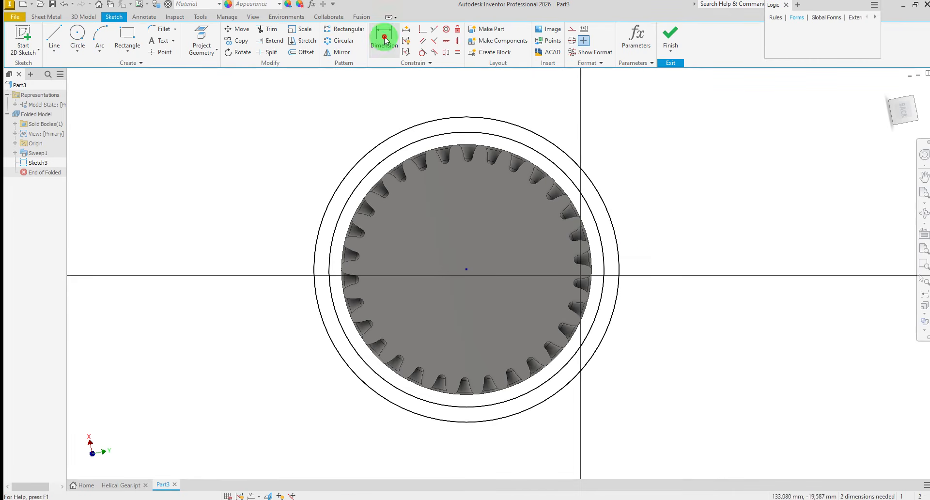
{"action": "left_click", "coordinate": [374, 173]}
{"action": "left_click", "coordinate": [440, 215]}
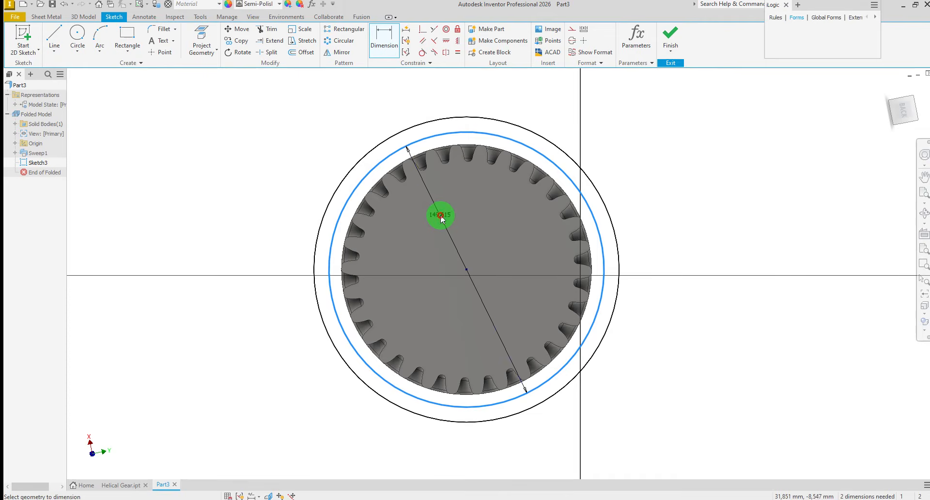
{"action": "type", "text": "134"}
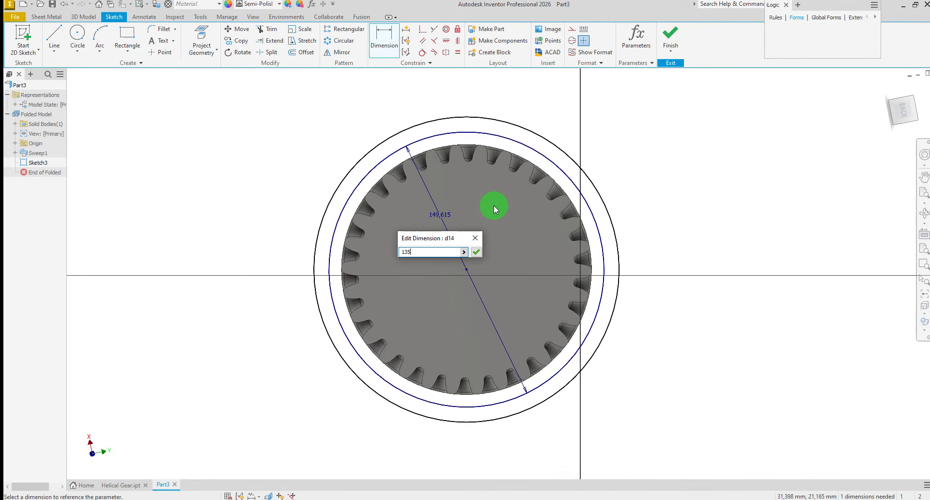
{"action": "key", "text": "Return"}
{"action": "scroll", "coordinate": [410, 174], "scroll_direction": "up", "scroll_amount": 8}
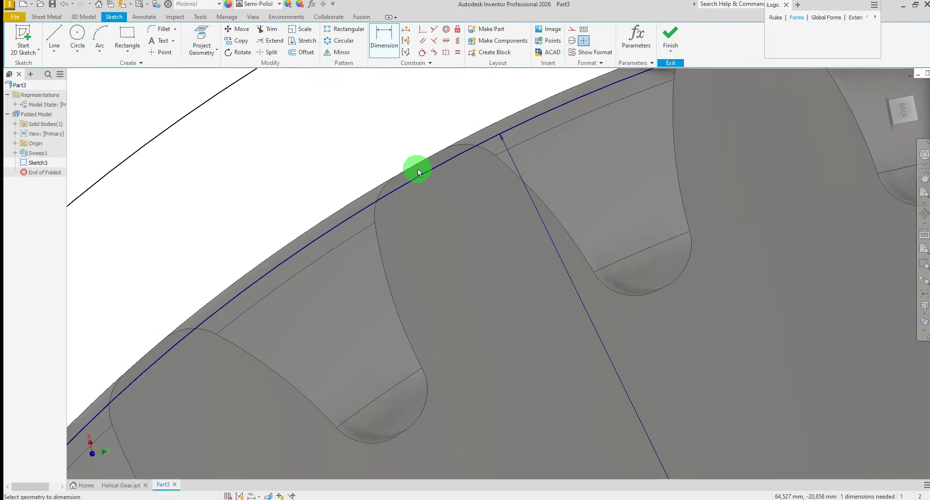
{"action": "scroll", "coordinate": [402, 182], "scroll_direction": "down", "scroll_amount": 8}
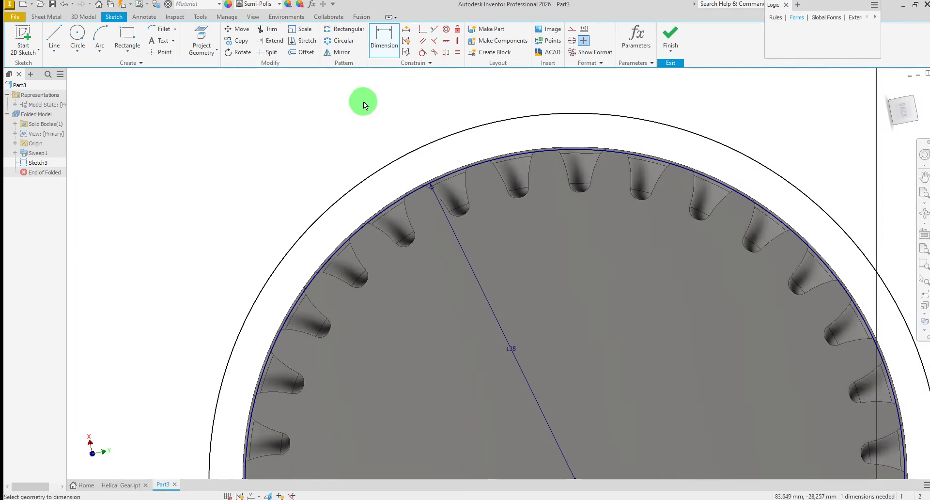
Dimension the outer circle's diameter to 140 mm and finish the sketch
{"action": "left_click", "coordinate": [376, 170]}
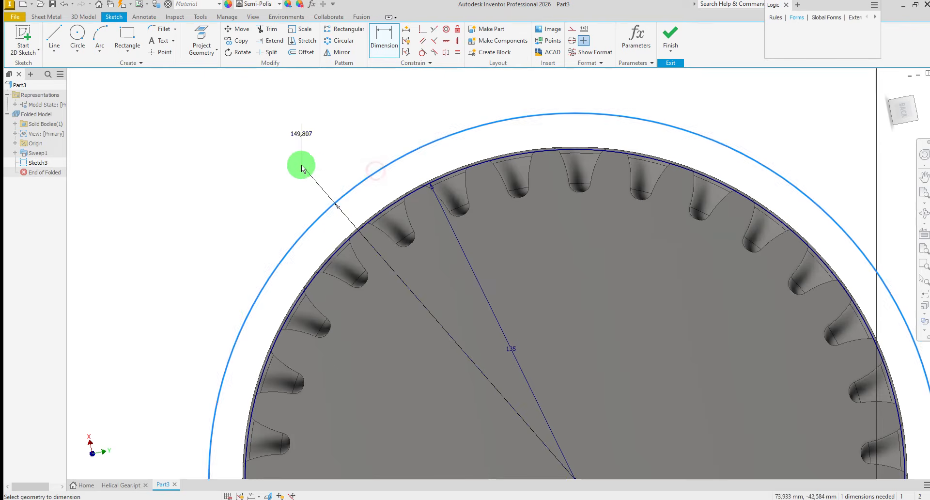
{"action": "left_click", "coordinate": [305, 167]}
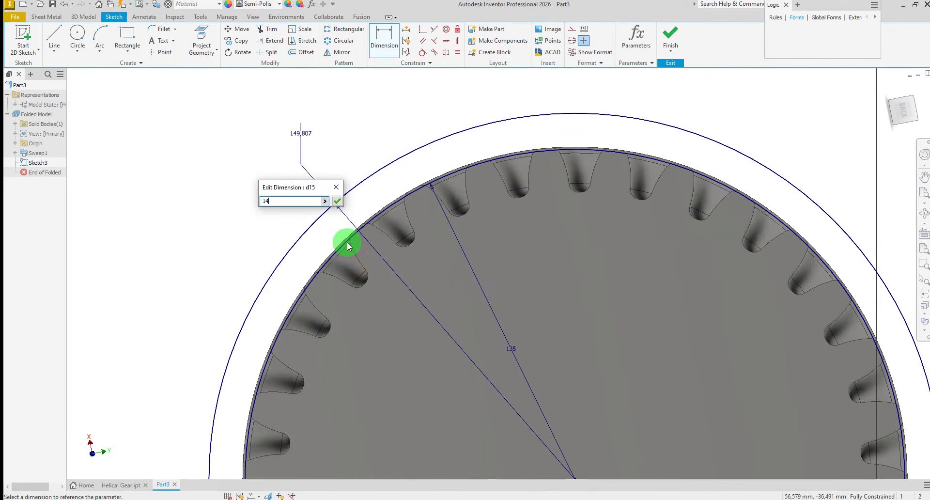
{"action": "type", "text": "140"}
{"action": "key", "text": "Return"}
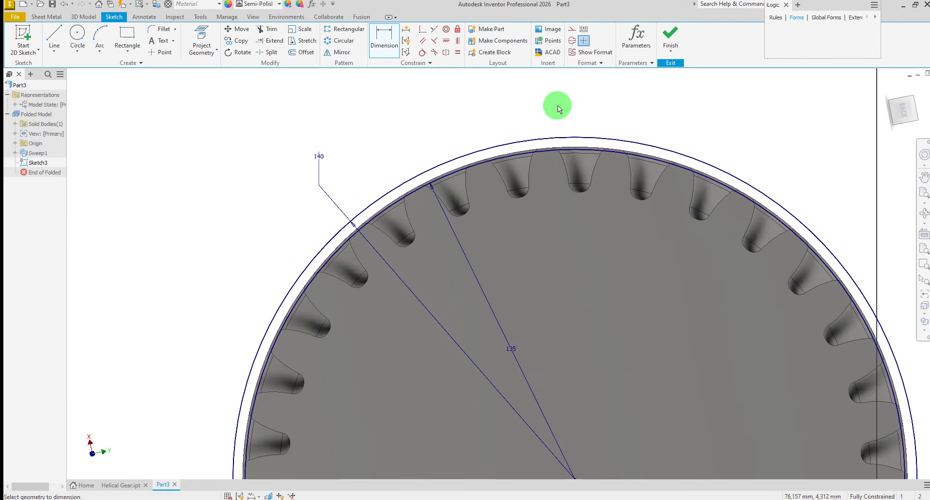
{"action": "left_click", "coordinate": [664, 41]}
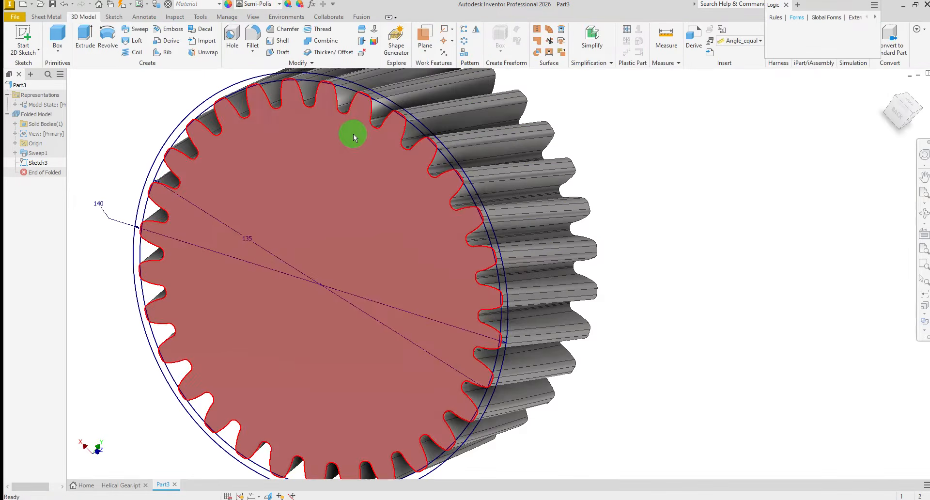
Cut the ring between the 135 and 140 mm circles 10 mm into the gear with a -45° taper, trimming the tooth tips
{"action": "left_click", "coordinate": [83, 35]}
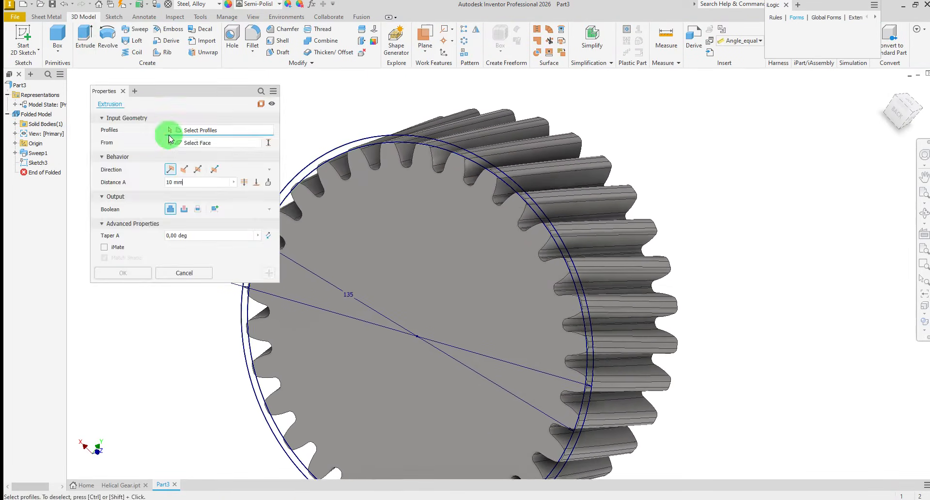
{"action": "scroll", "coordinate": [316, 161], "scroll_direction": "down", "scroll_amount": 4}
{"action": "left_click", "coordinate": [428, 223]}
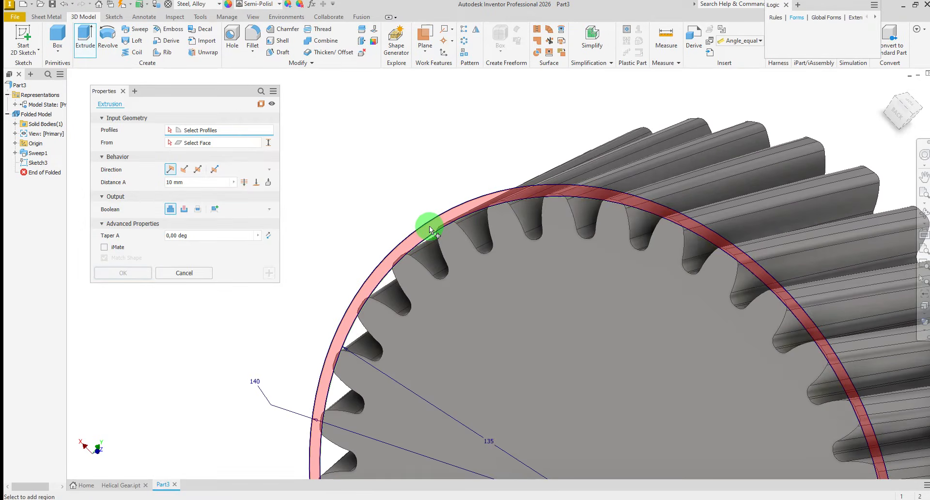
{"action": "scroll", "coordinate": [282, 182], "scroll_direction": "up", "scroll_amount": 3}
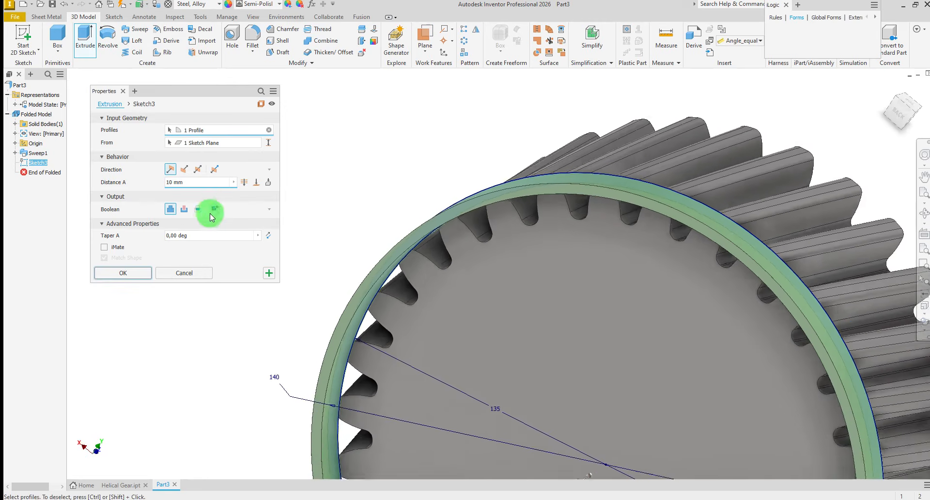
{"action": "left_click", "coordinate": [186, 213]}
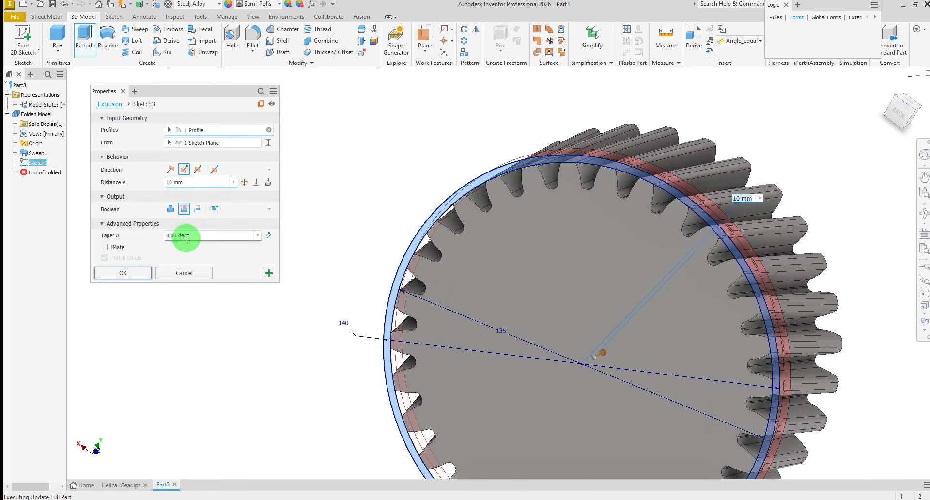
{"action": "left_click", "coordinate": [183, 235]}
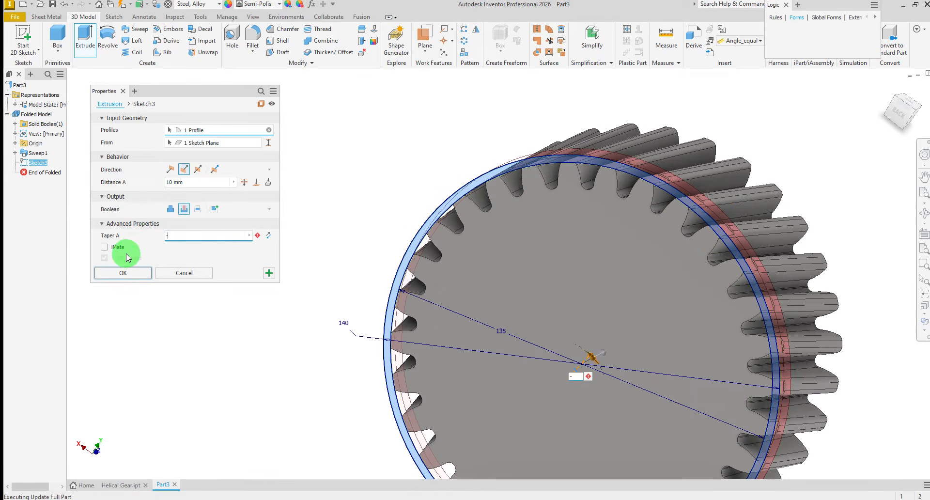
{"action": "type", "text": "-45"}
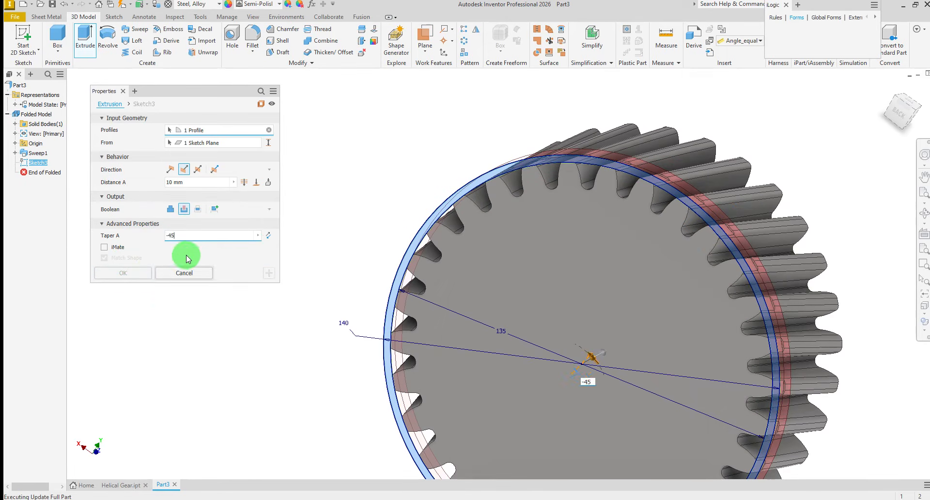
{"action": "scroll", "coordinate": [396, 295], "scroll_direction": "down", "scroll_amount": 5}
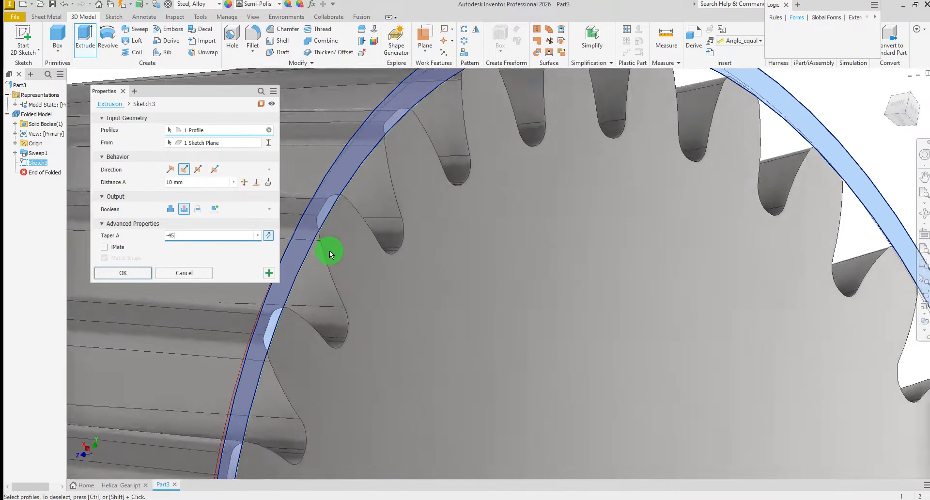
{"action": "middle_click_drag", "start_coordinate": [329, 251], "coordinate": [224, 222], "text": "shift"}
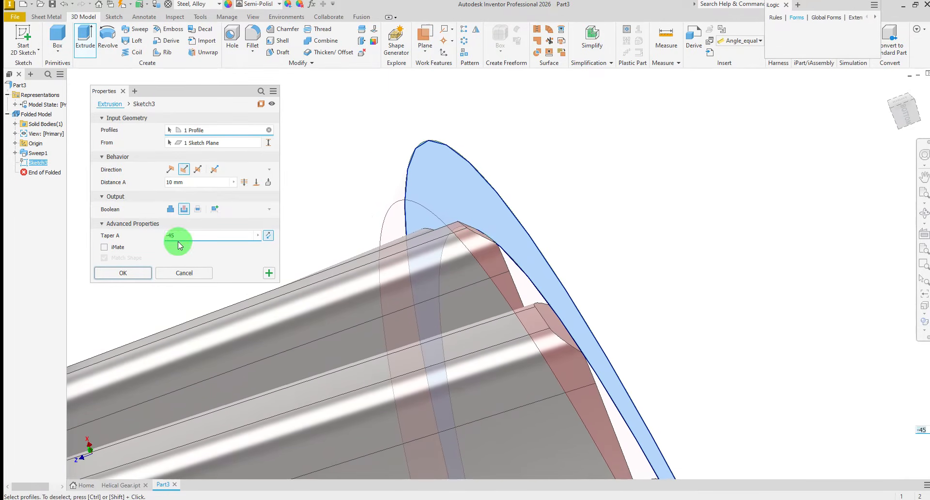
{"action": "left_click", "coordinate": [135, 273]}
Start a sketch on the gear's opposite end face and draw a 140 mm diameter circle around its centre
{"action": "middle_click_drag", "start_coordinate": [368, 253], "coordinate": [405, 315], "text": "shift"}
{"action": "left_click", "coordinate": [407, 312]}
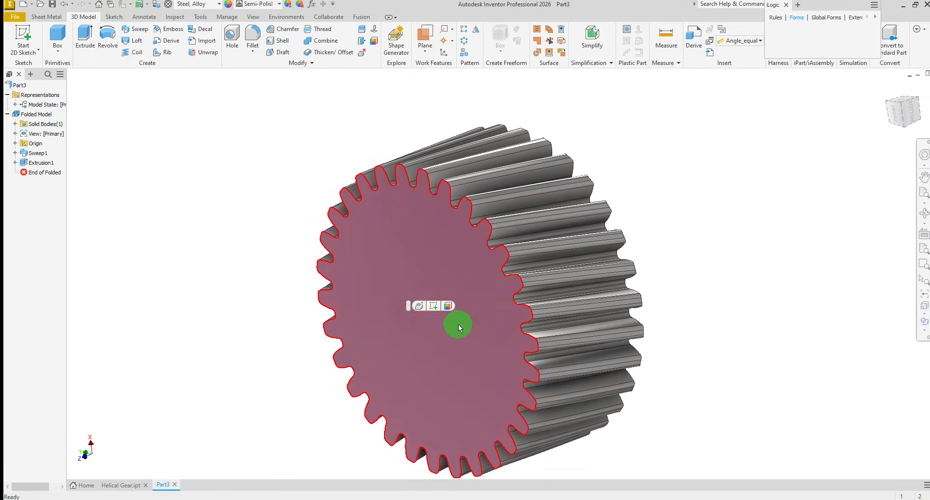
{"action": "left_click", "coordinate": [433, 305]}
{"action": "right_click", "coordinate": [240, 293]}
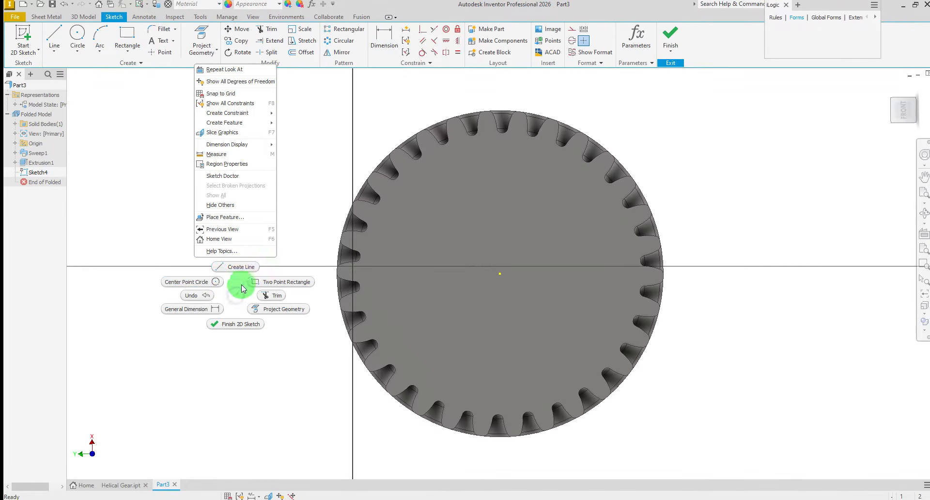
{"action": "left_click", "coordinate": [217, 282]}
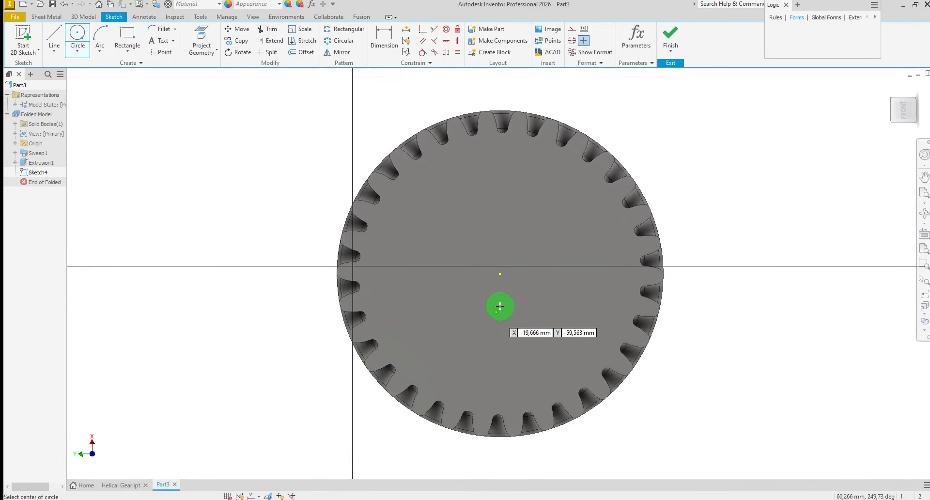
{"action": "left_click", "coordinate": [500, 272]}
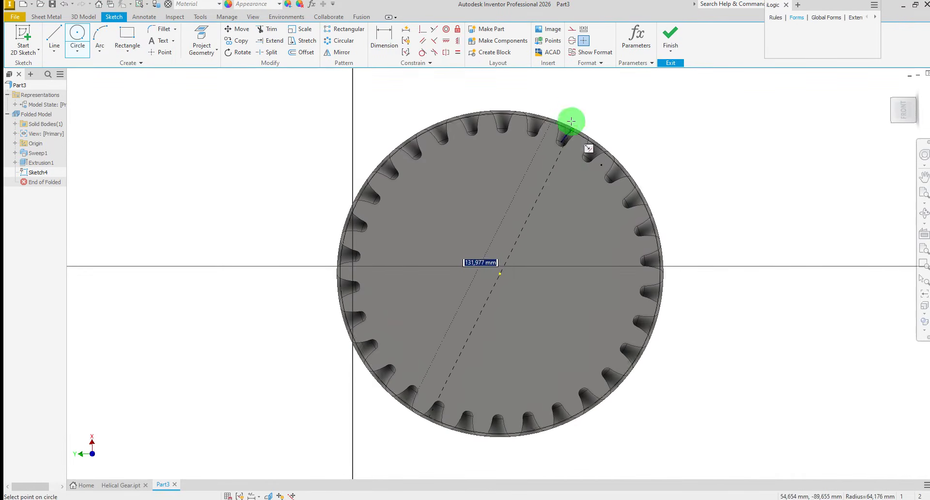
{"action": "type", "text": "1"}
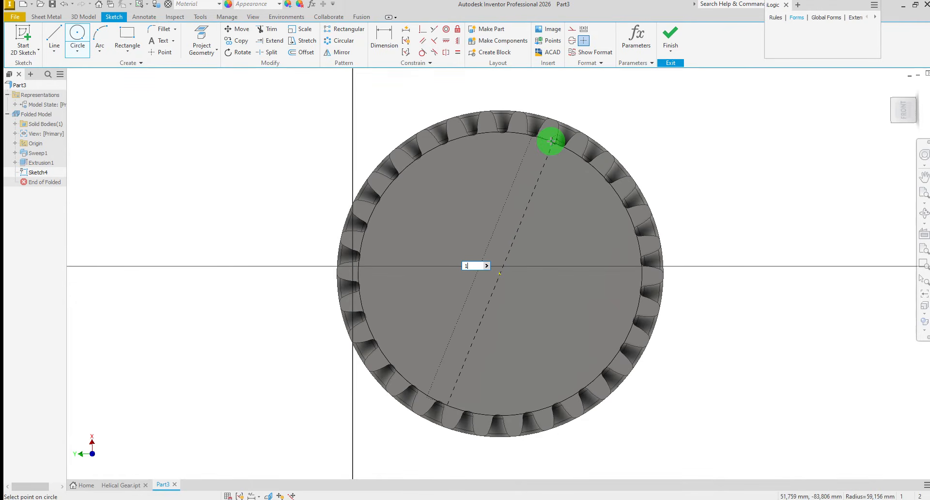
{"action": "type", "text": "40"}
{"action": "key", "text": "Return"}
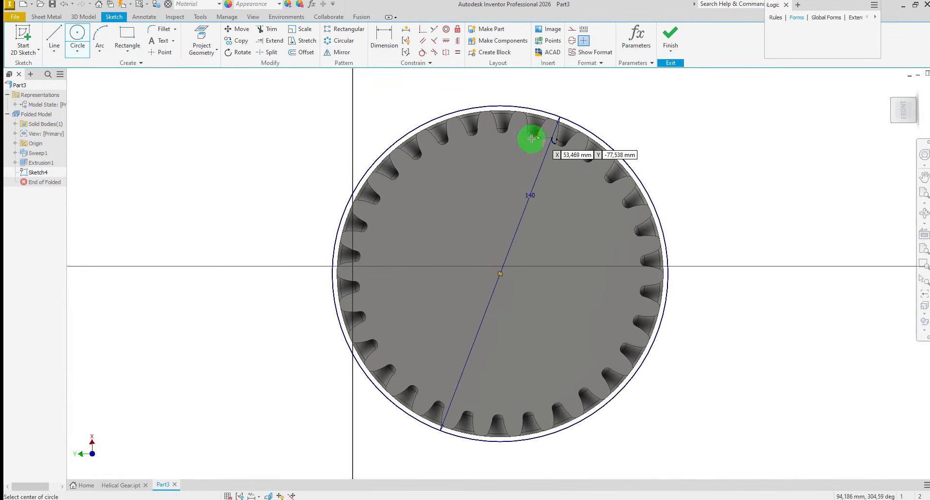
Add a concentric 135 mm diameter circle inside the 140 mm circle and finish the sketch
{"action": "left_click", "coordinate": [498, 276]}
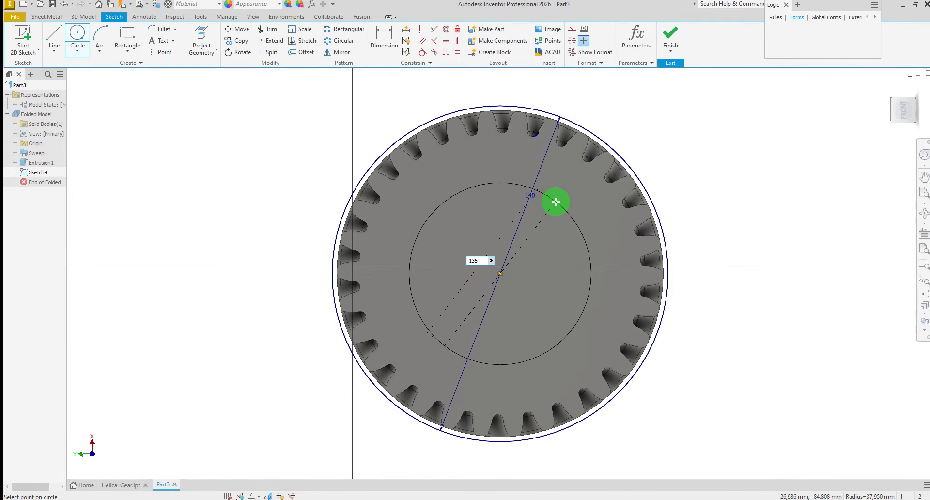
{"action": "key", "text": "Return"}
{"action": "right_click", "coordinate": [690, 175]}
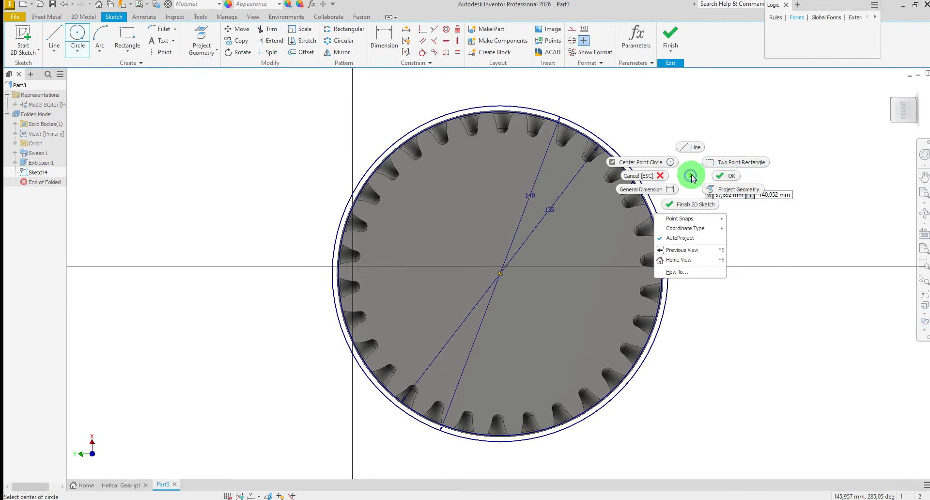
{"action": "left_click", "coordinate": [725, 177]}
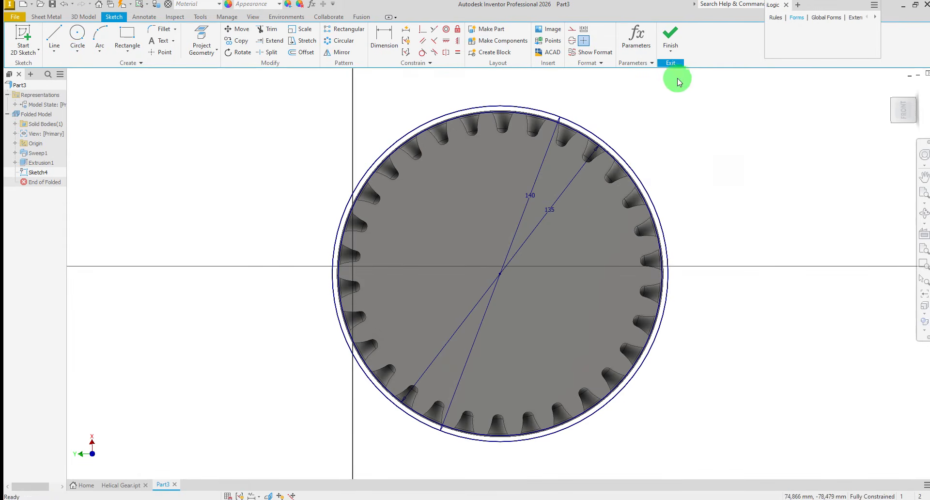
{"action": "left_click", "coordinate": [666, 27]}
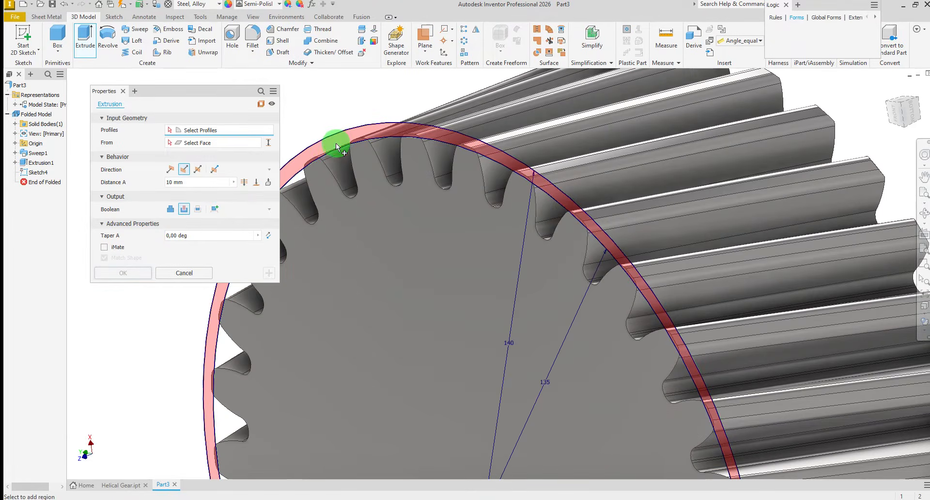
Cut this second ring profile 10 mm into the gear with a -45° taper to trim the tooth tips at this end
{"action": "left_click", "coordinate": [335, 139]}
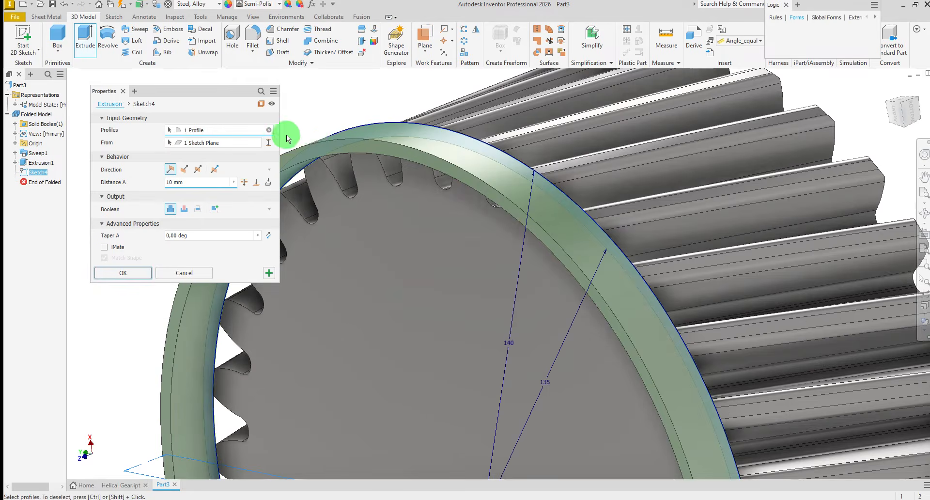
{"action": "left_click", "coordinate": [257, 236]}
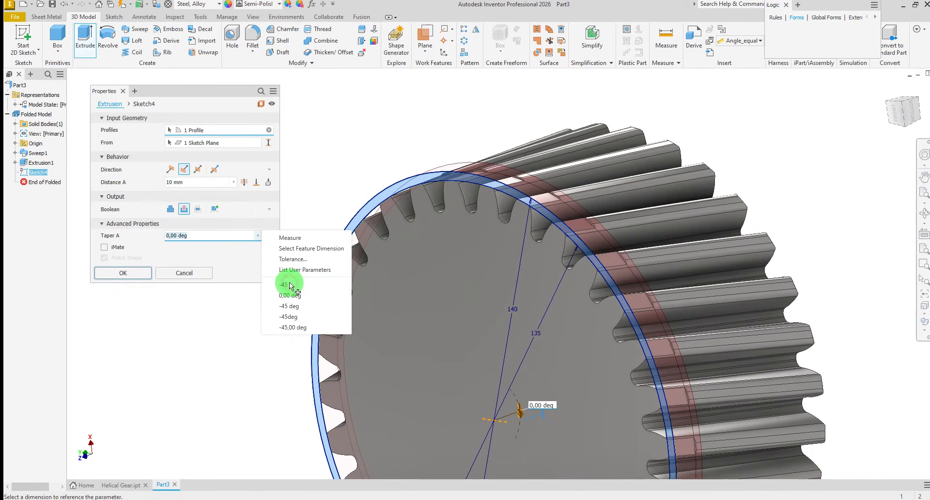
{"action": "left_click", "coordinate": [289, 283]}
{"action": "middle_click_drag", "start_coordinate": [290, 283], "coordinate": [646, 328], "text": "shift"}
{"action": "scroll", "coordinate": [681, 351], "scroll_direction": "up", "scroll_amount": 5}
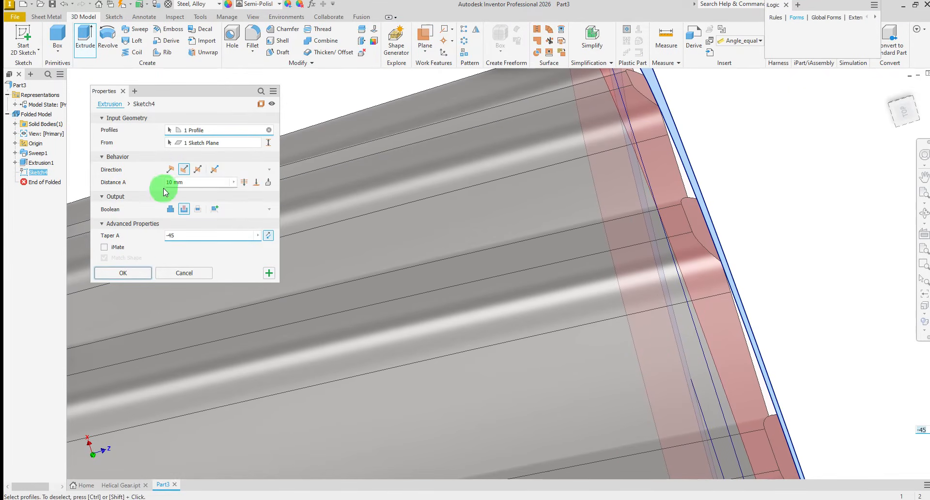
{"action": "left_click", "coordinate": [123, 273]}
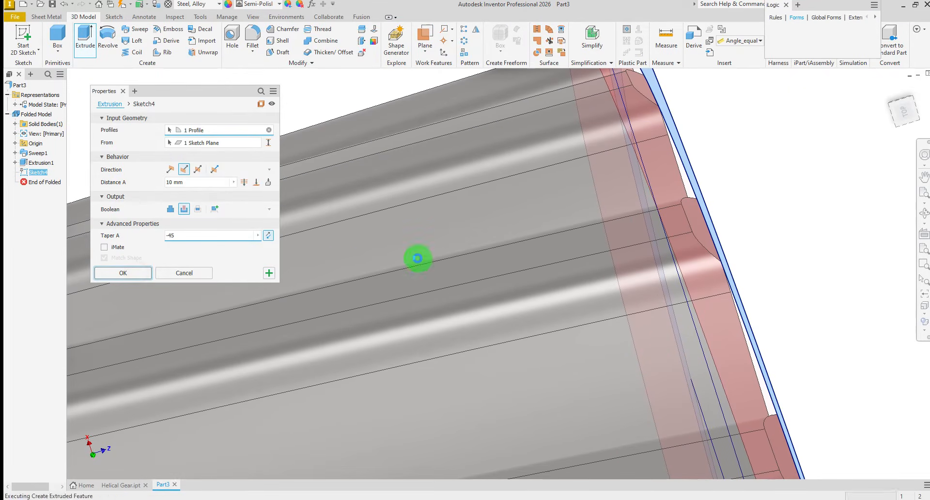
Start a sketch on the gear's front end face and draw two concentric circles at its centre, the outer about 64 mm in diameter
{"action": "mouse_move", "coordinate": [415, 257]}
{"action": "middle_mouse_down", "text": "shift"}
{"action": "mouse_move", "coordinate": [414, 237]}
{"action": "mouse_move", "coordinate": [468, 290]}
{"action": "mouse_move", "coordinate": [458, 320]}
{"action": "mouse_move", "coordinate": [465, 346]}
{"action": "mouse_move", "coordinate": [441, 344]}
{"action": "mouse_move", "coordinate": [415, 305]}
{"action": "mouse_move", "coordinate": [344, 285]}
{"action": "mouse_move", "coordinate": [417, 319]}
{"action": "mouse_move", "coordinate": [413, 303]}
{"action": "middle_mouse_up", "text": "shift"}
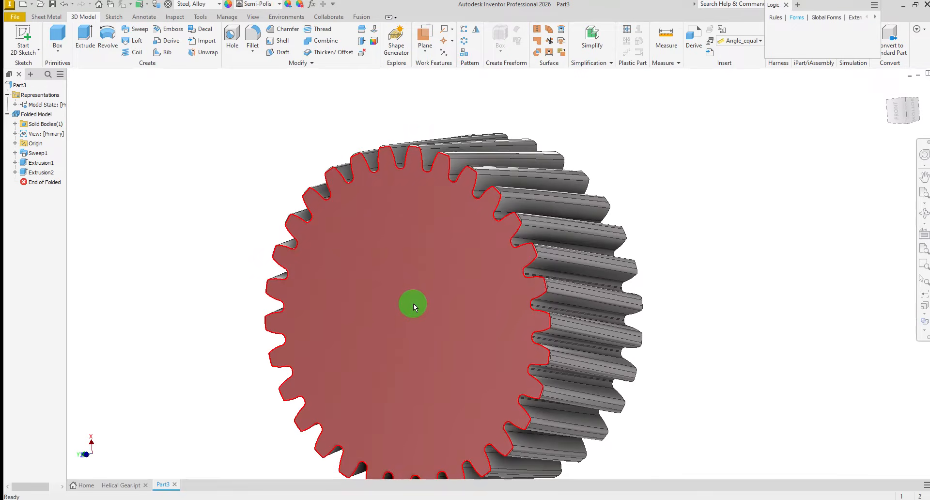
{"action": "left_click", "coordinate": [436, 303]}
{"action": "left_click", "coordinate": [440, 296]}
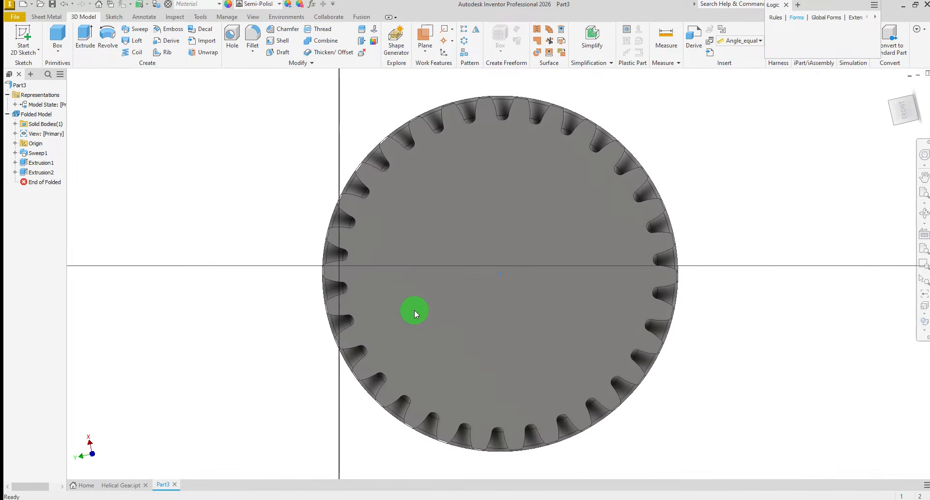
{"action": "right_click", "coordinate": [226, 260]}
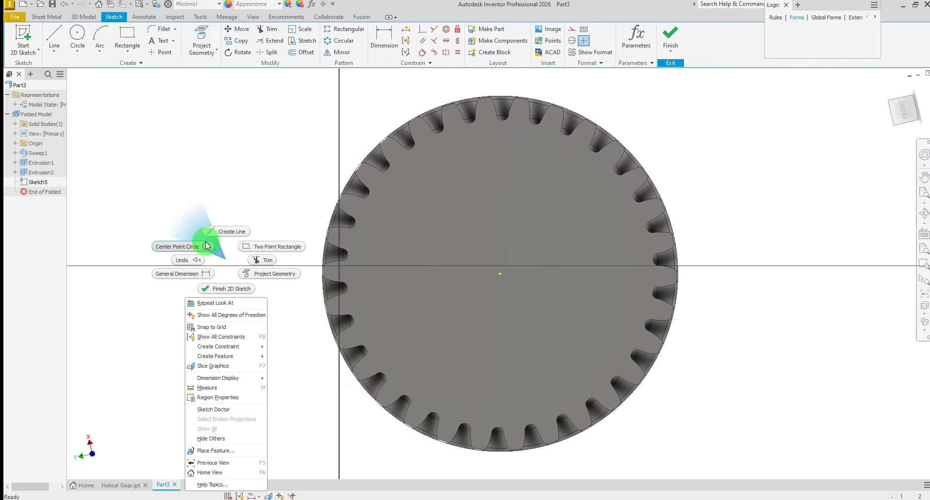
{"action": "left_click", "coordinate": [206, 245]}
{"action": "left_click", "coordinate": [500, 274]}
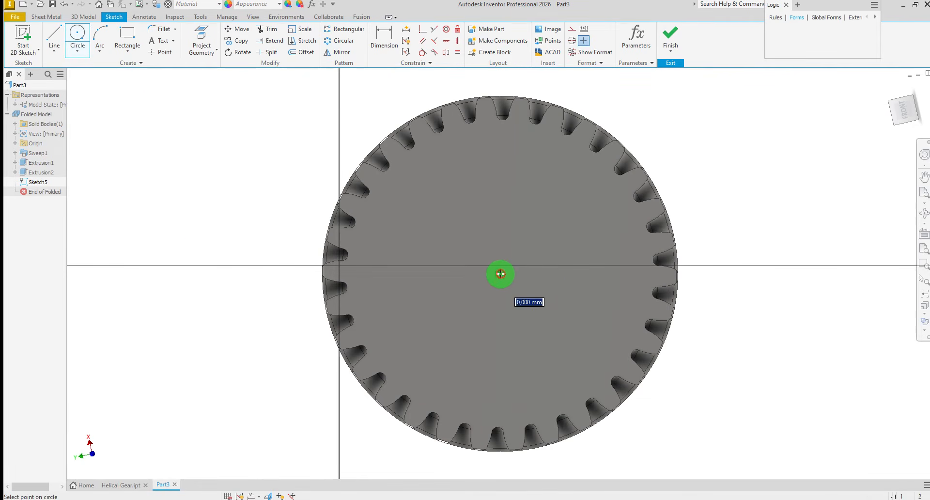
{"action": "left_click", "coordinate": [579, 248]}
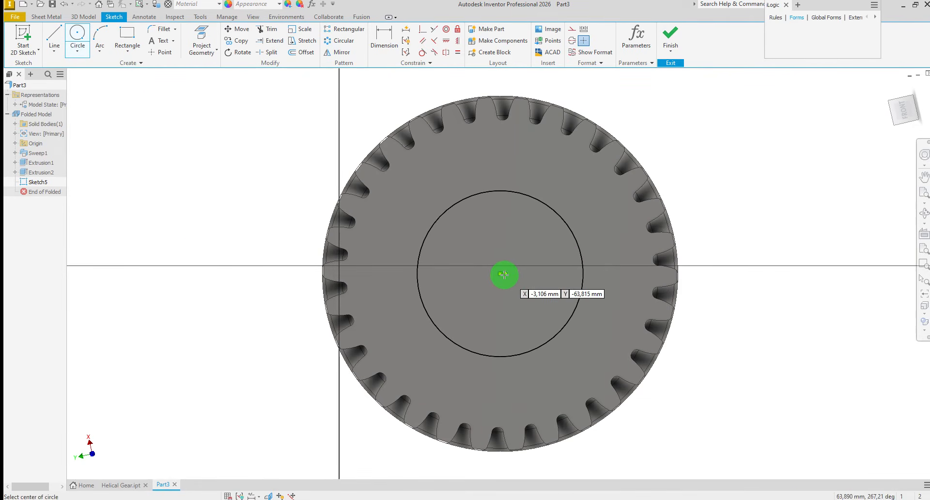
{"action": "left_click", "coordinate": [499, 275]}
{"action": "left_click", "coordinate": [541, 264]}
{"action": "right_click", "coordinate": [603, 245]}
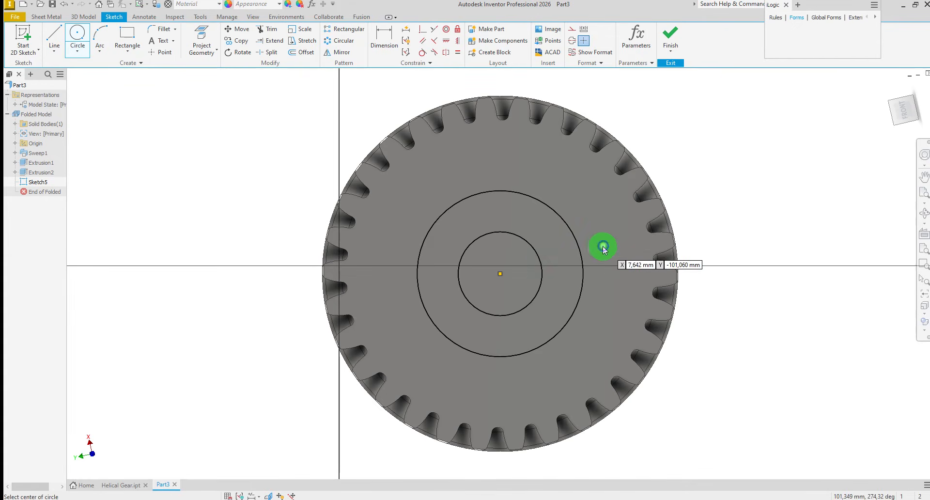
{"action": "left_click", "coordinate": [636, 247]}
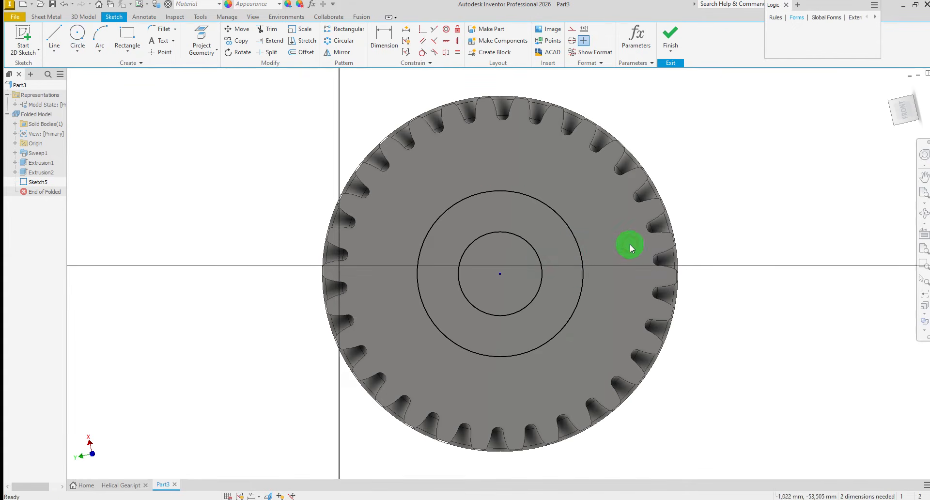
Dimension the outer circle's diameter to 60 mm
{"action": "left_click", "coordinate": [382, 39]}
{"action": "left_click", "coordinate": [434, 325]}
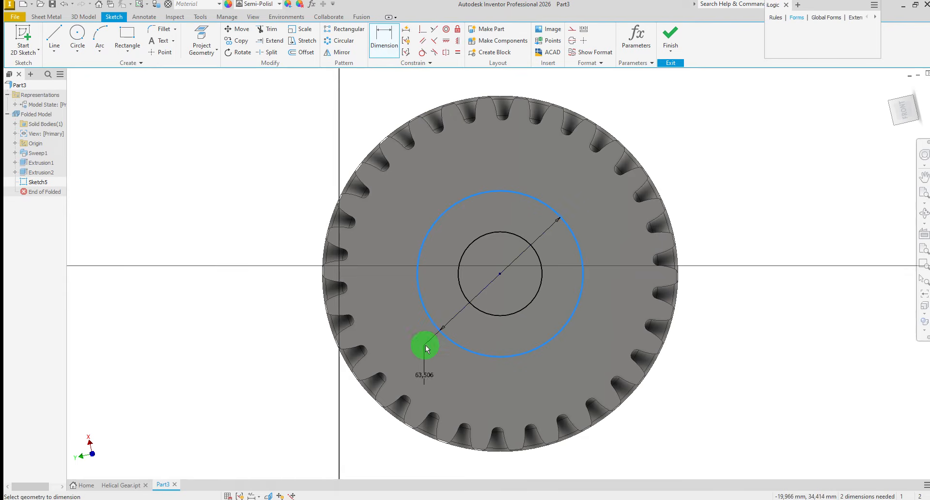
{"action": "left_click", "coordinate": [424, 347]}
{"action": "type", "text": "6"}
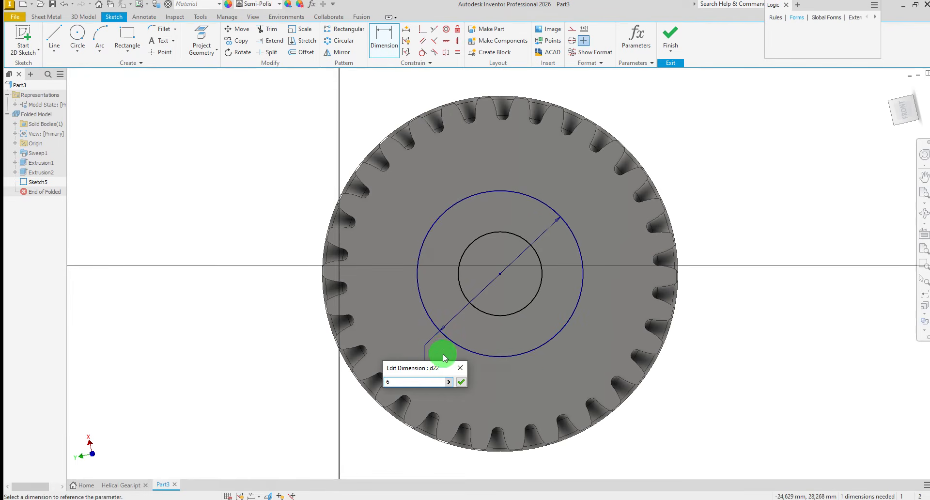
{"action": "type", "text": "0"}
{"action": "key", "text": "Return"}
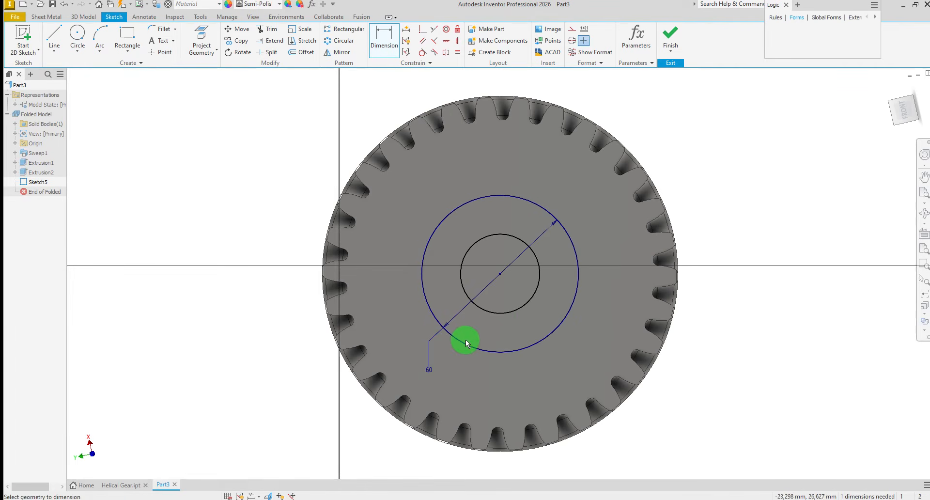
Dimension the inner circle's diameter to 30 mm
{"action": "left_click", "coordinate": [493, 313]}
{"action": "left_click", "coordinate": [475, 362]}
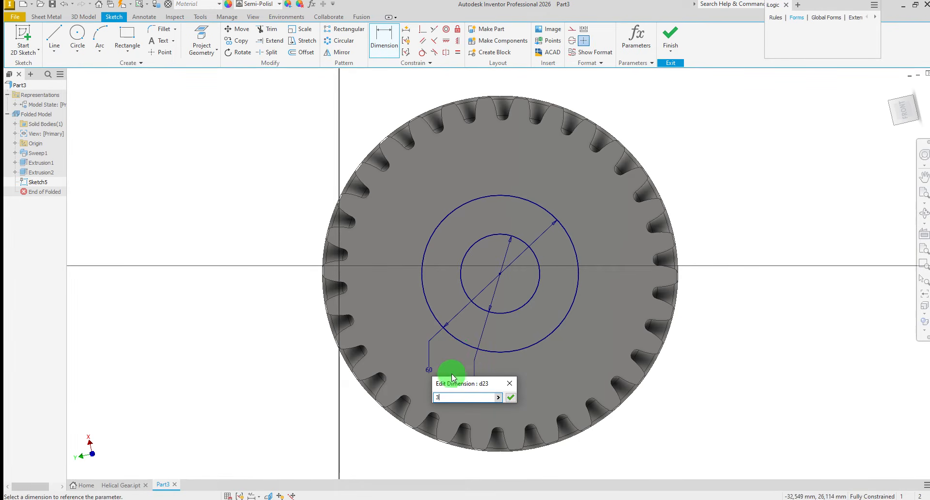
{"action": "key", "text": "Return"}
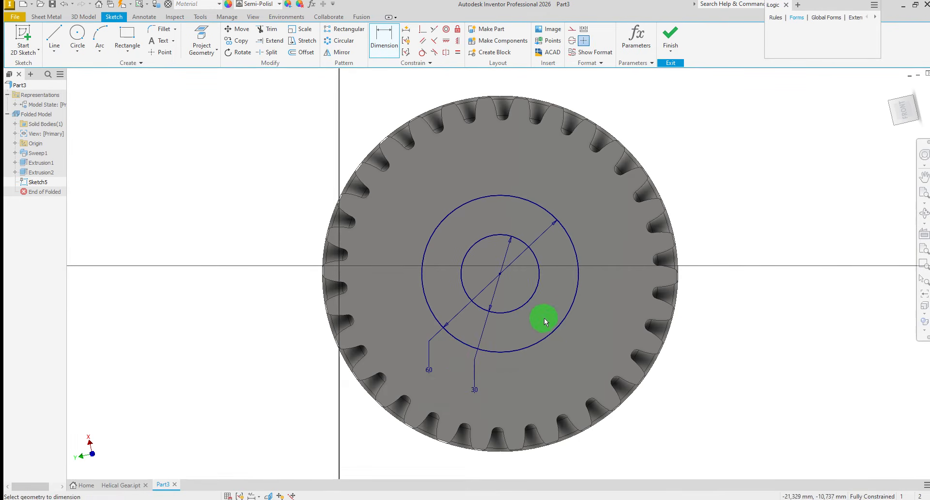
{"action": "scroll", "coordinate": [569, 257], "scroll_direction": "down", "scroll_amount": 3}
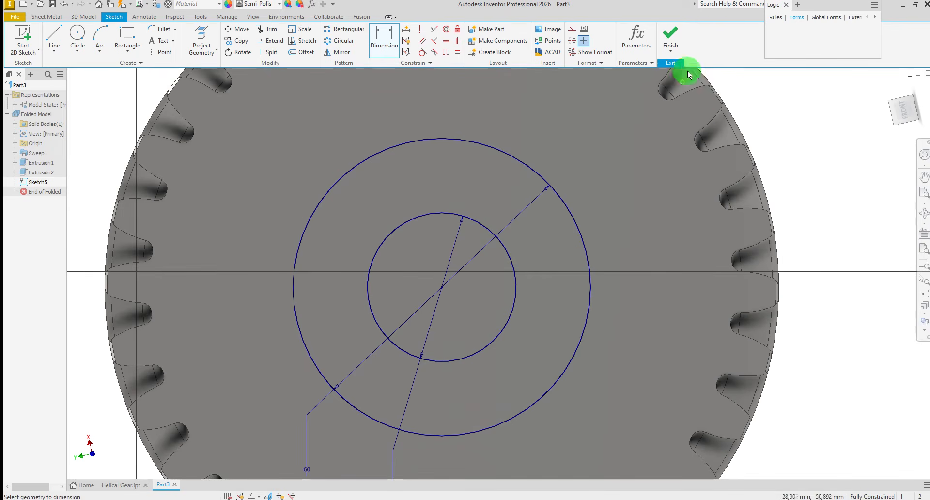
Extrude the ring between the 60 and 30 mm circles 25 mm outward, joined to the gear as a hub
{"action": "left_click", "coordinate": [669, 34]}
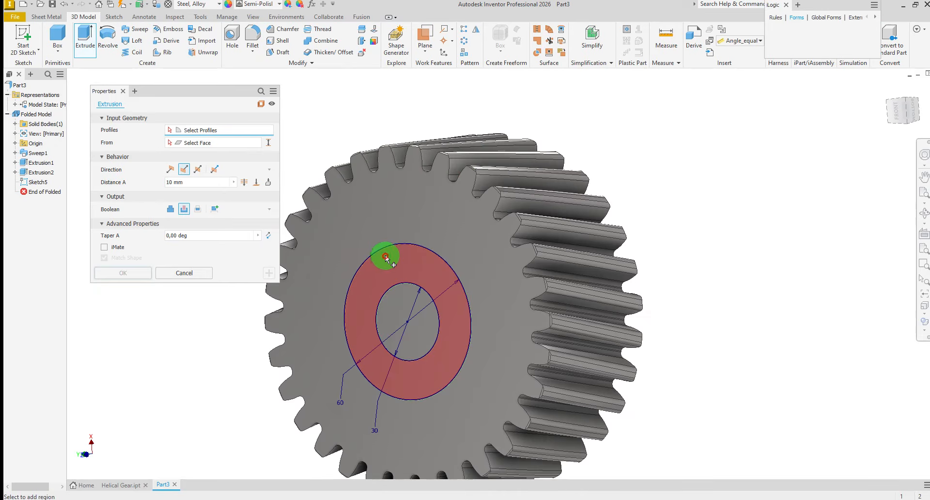
{"action": "left_click", "coordinate": [384, 254]}
{"action": "left_click", "coordinate": [174, 182]}
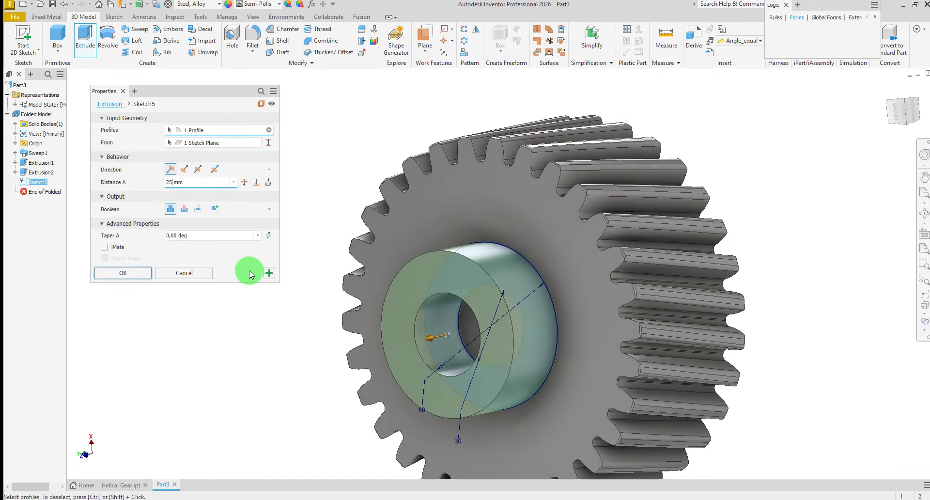
{"action": "left_click", "coordinate": [122, 274]}
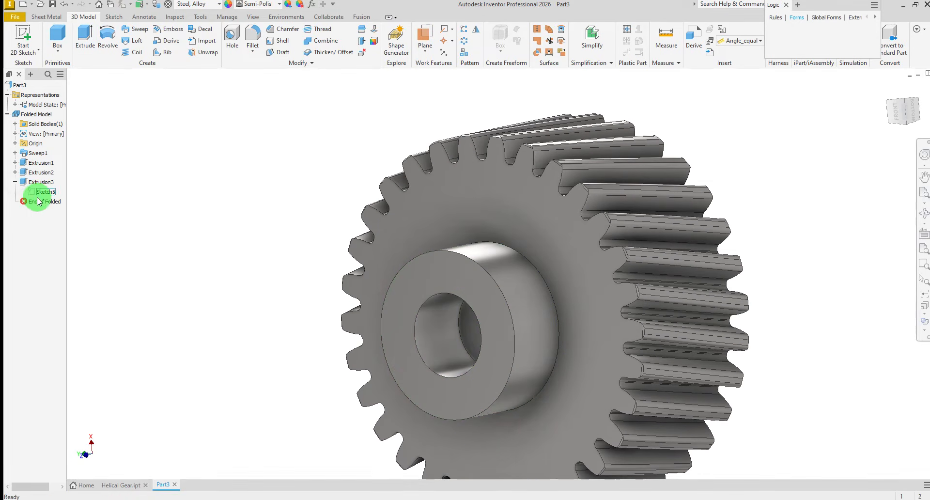
Make the hub extrusion's consumed sketch visible so its circles can be reused
{"action": "left_click_drag", "start_coordinate": [39, 201], "coordinate": [40, 190]}
{"action": "left_click", "coordinate": [42, 192]}
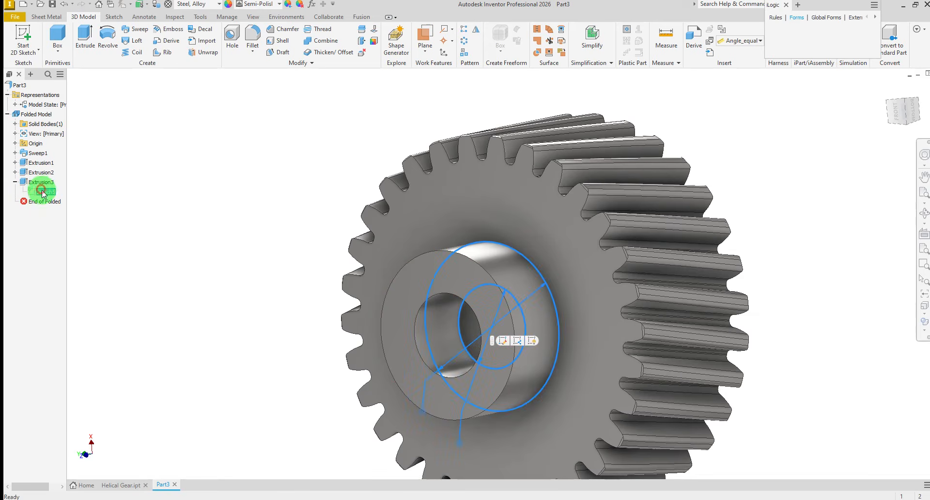
{"action": "right_click", "coordinate": [44, 191]}
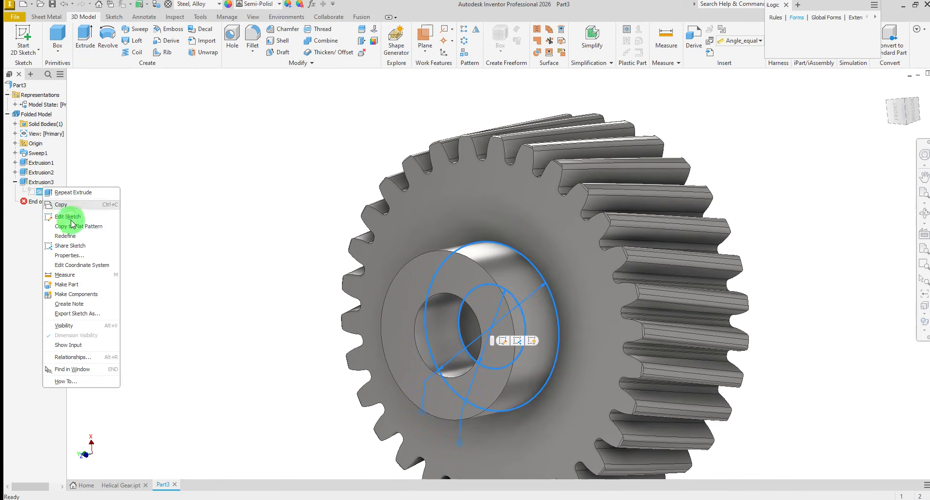
{"action": "left_click", "coordinate": [60, 327]}
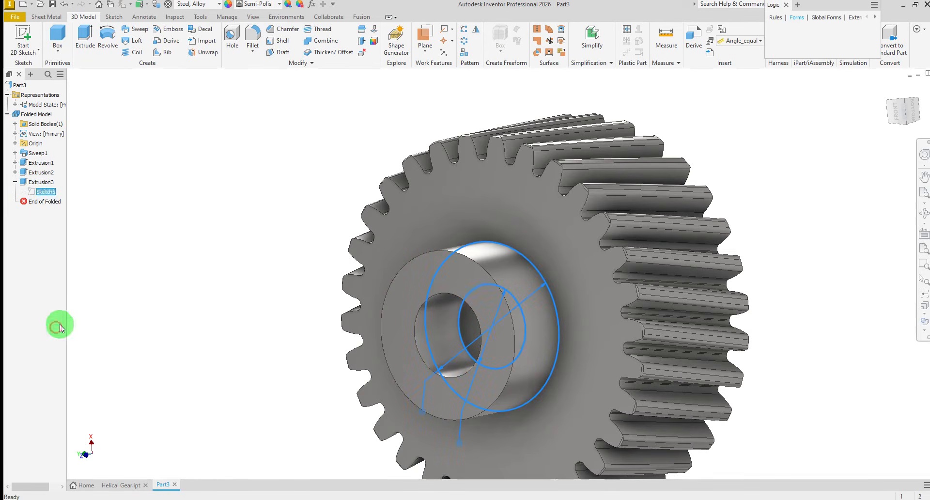
Cut the 30 mm circle through the gear up to its opposite end face to form the bore
{"action": "left_click", "coordinate": [84, 47]}
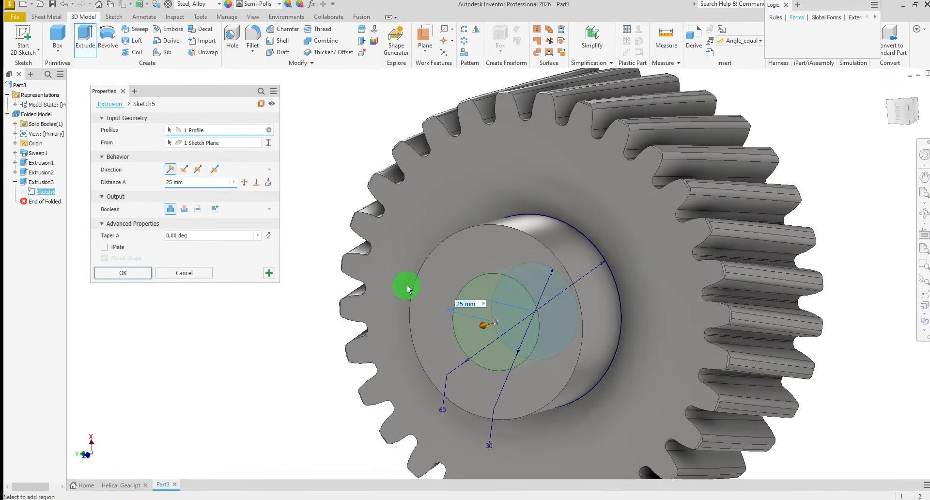
{"action": "left_click", "coordinate": [183, 213]}
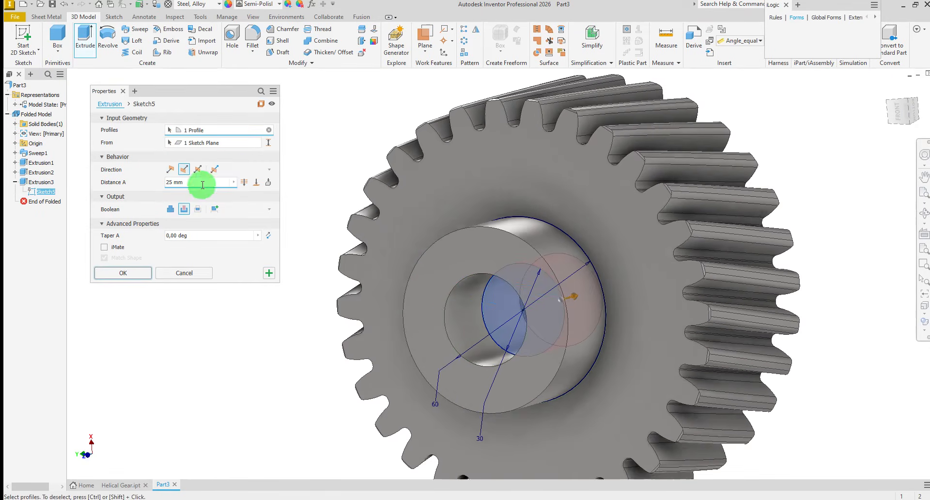
{"action": "left_click", "coordinate": [257, 182]}
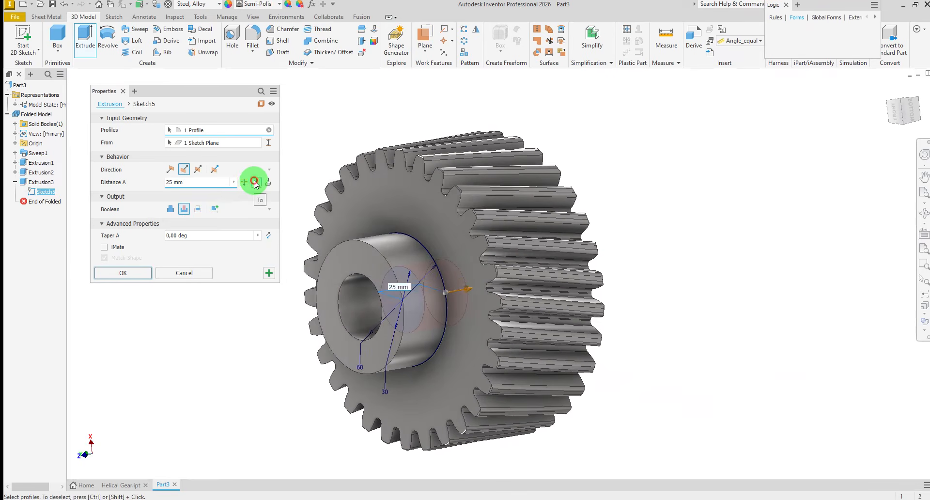
{"action": "left_click", "coordinate": [515, 280]}
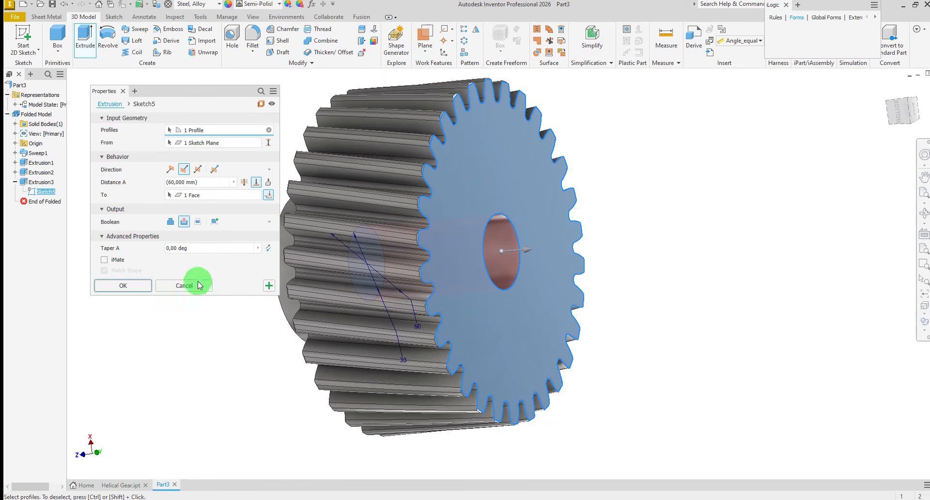
{"action": "left_click", "coordinate": [121, 285]}
Hide the shared hub sketch with the two concentric circles
{"action": "middle_click_drag", "start_coordinate": [394, 324], "coordinate": [480, 335], "text": "shift"}
{"action": "right_click", "coordinate": [39, 187]}
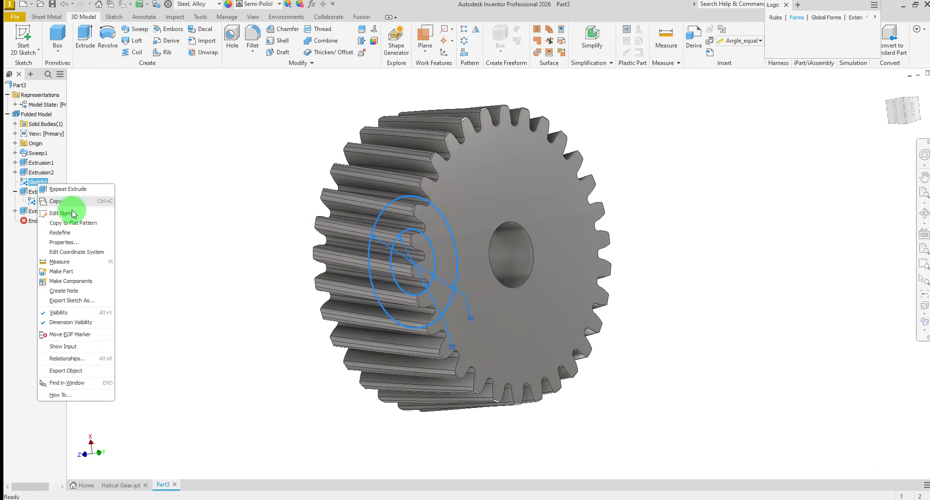
{"action": "left_click", "coordinate": [62, 313]}
Start a sketch on the gear's flat end face opposite the hub
{"action": "middle_click_drag", "start_coordinate": [501, 344], "coordinate": [510, 321], "text": "shift"}
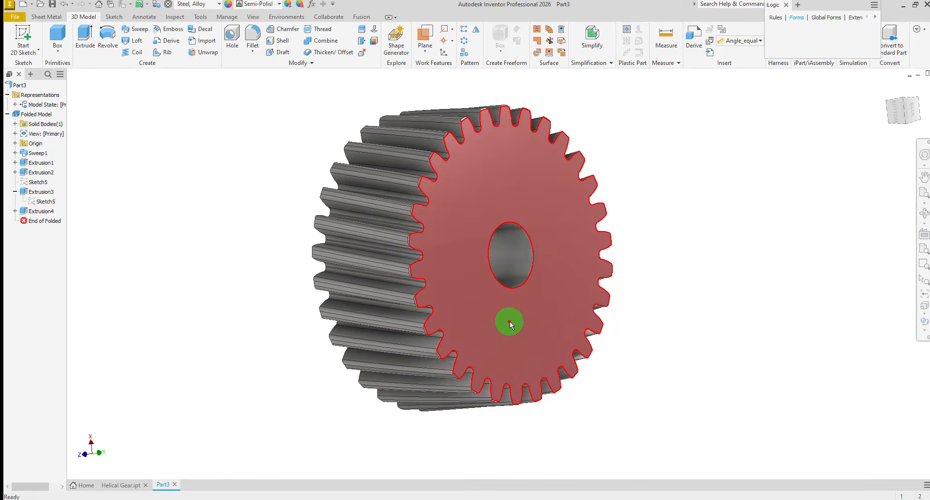
{"action": "left_click", "coordinate": [568, 324]}
{"action": "left_click", "coordinate": [536, 315]}
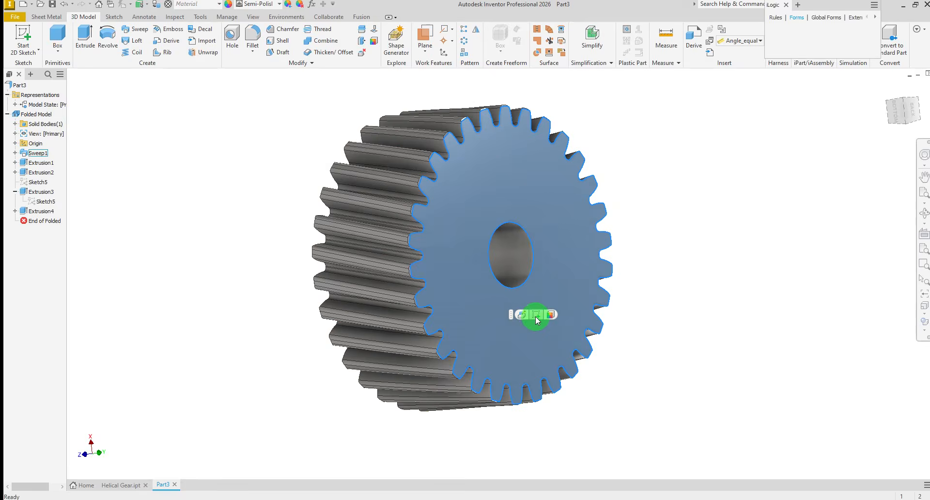
{"action": "left_click", "coordinate": [773, 351]}
{"action": "middle_click_drag", "start_coordinate": [773, 351], "coordinate": [484, 266], "text": "shift"}
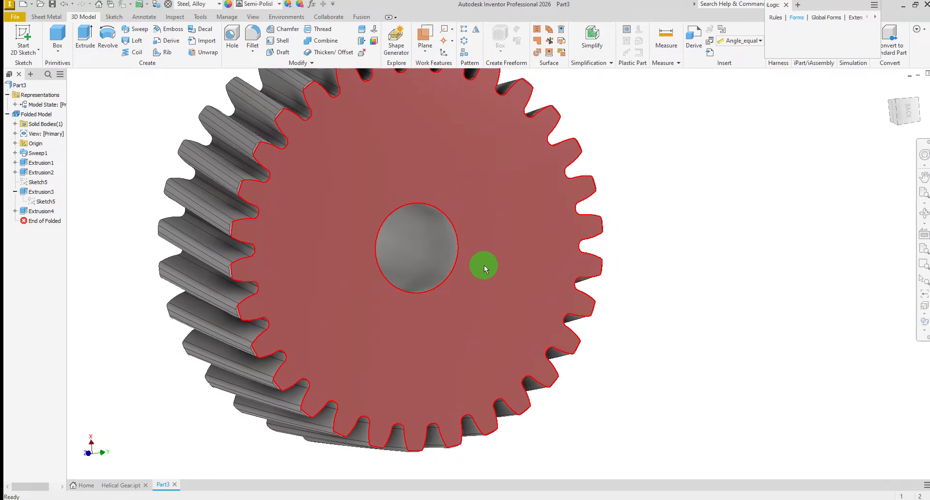
{"action": "left_click", "coordinate": [510, 274]}
{"action": "left_click", "coordinate": [516, 262]}
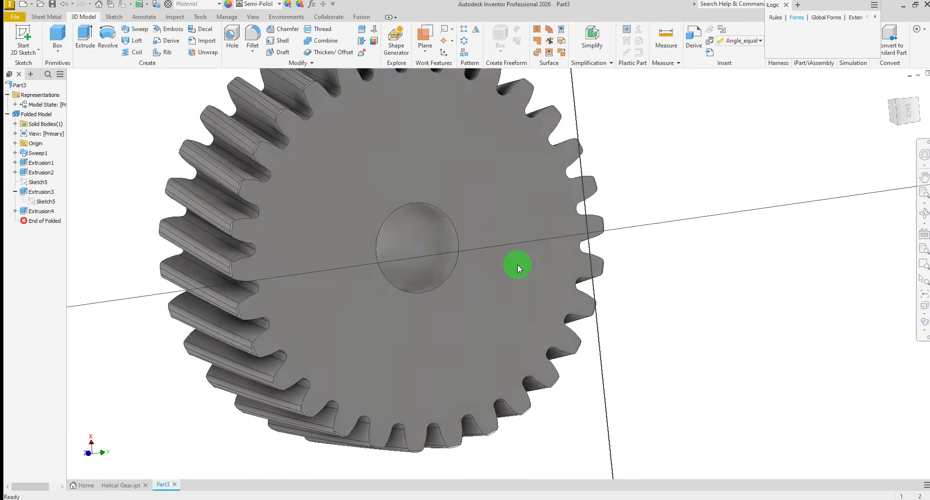
Draw a 100 mm diameter circle centred on the bore
{"action": "right_click", "coordinate": [159, 238]}
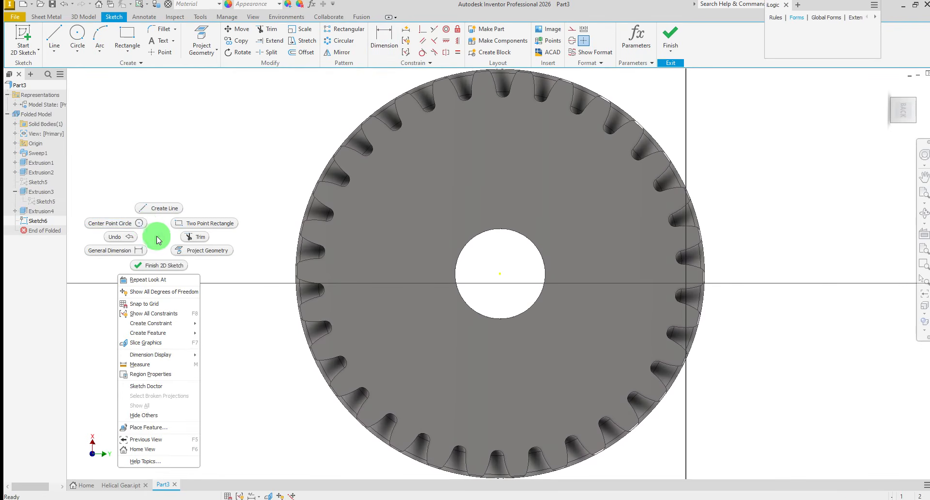
{"action": "left_click", "coordinate": [135, 224]}
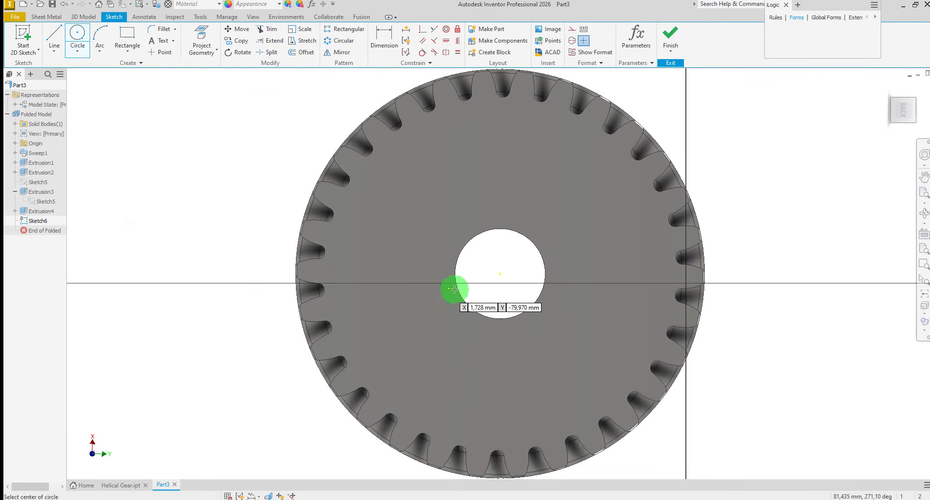
{"action": "left_click", "coordinate": [499, 273]}
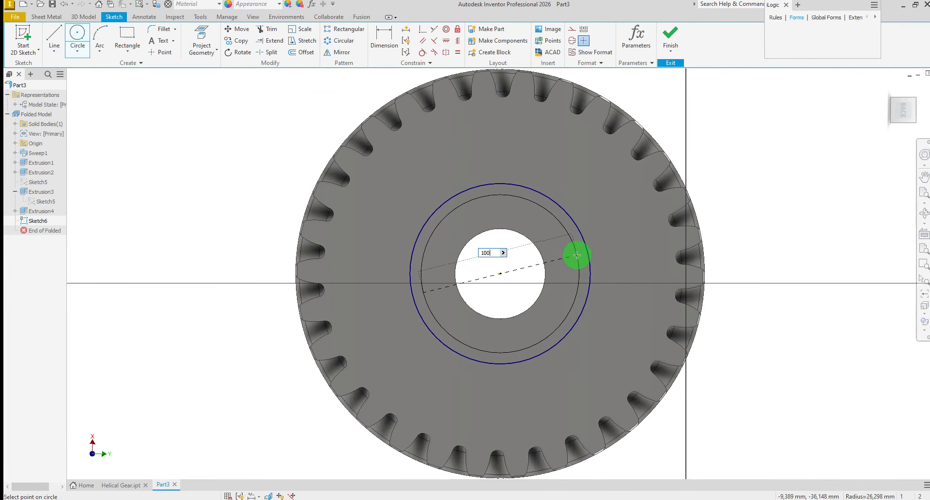
{"action": "type", "text": "100"}
{"action": "key", "text": "Return"}
{"action": "right_click", "coordinate": [784, 302]}
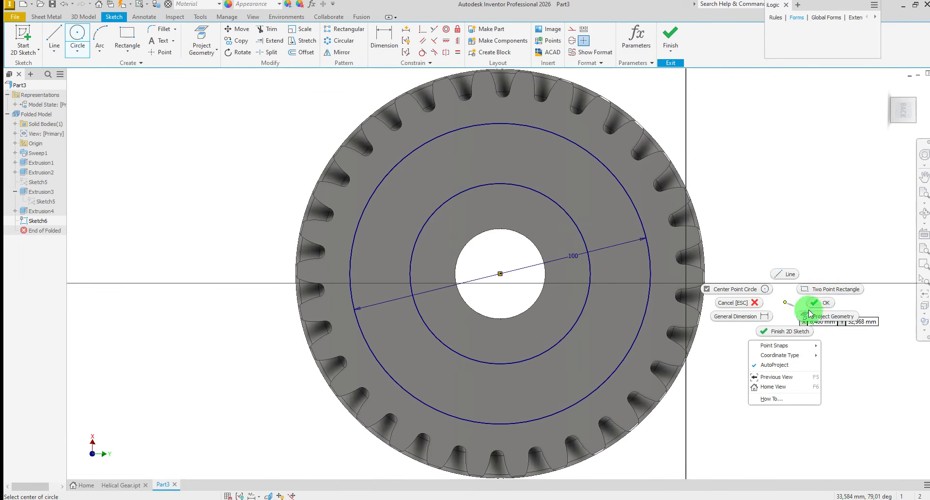
{"action": "left_click", "coordinate": [573, 282]}
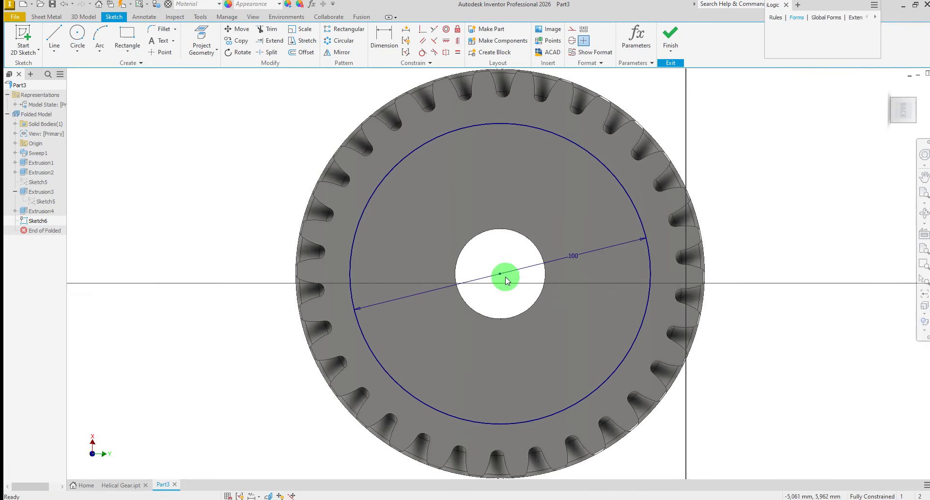
Project the bore's edge into the sketch and finish the sketch
{"action": "left_click", "coordinate": [205, 45]}
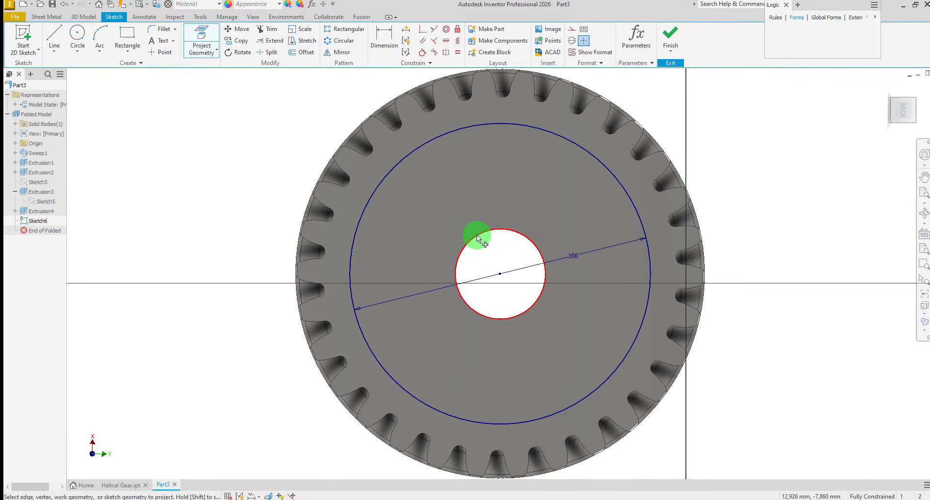
{"action": "left_click", "coordinate": [476, 236]}
{"action": "left_click", "coordinate": [670, 43]}
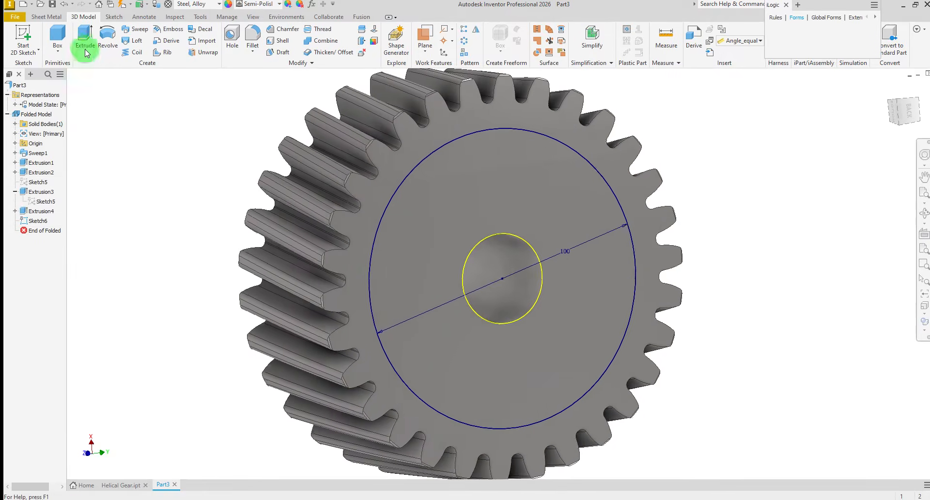
Cut the ring between the bore and the 100 mm circle 10 mm deep into the end face
{"action": "left_click", "coordinate": [84, 38]}
{"action": "left_click", "coordinate": [449, 252]}
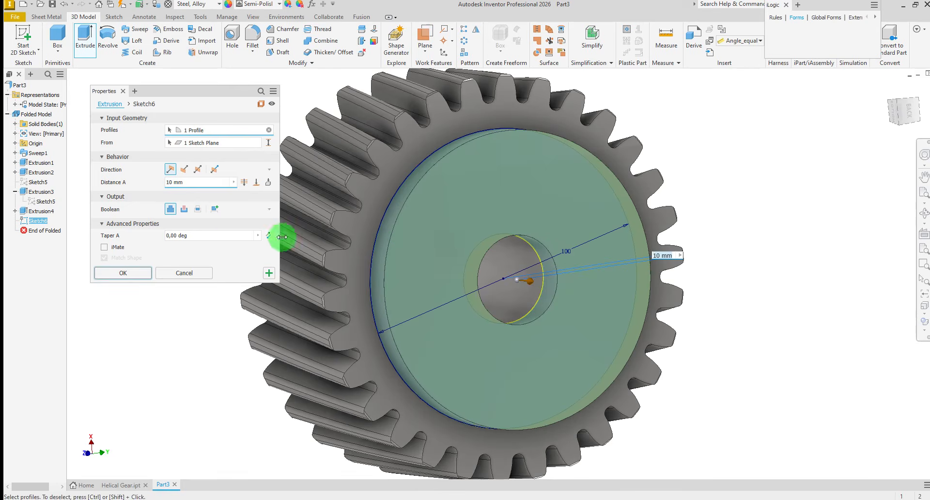
{"action": "left_click", "coordinate": [138, 275]}
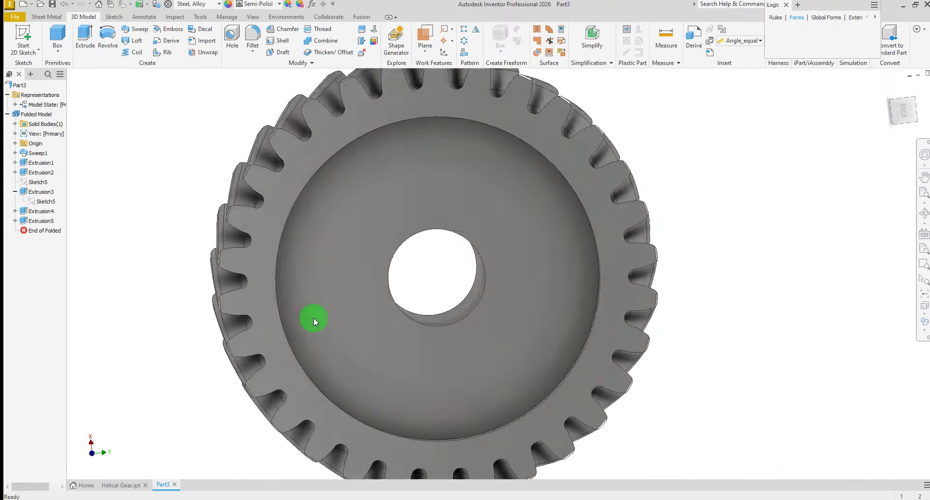
Start a sketch on the hub's end face and draw a keyway rectangle straddling the upper edge of the bore
{"action": "middle_click_drag", "start_coordinate": [310, 303], "coordinate": [483, 197], "text": "shift"}
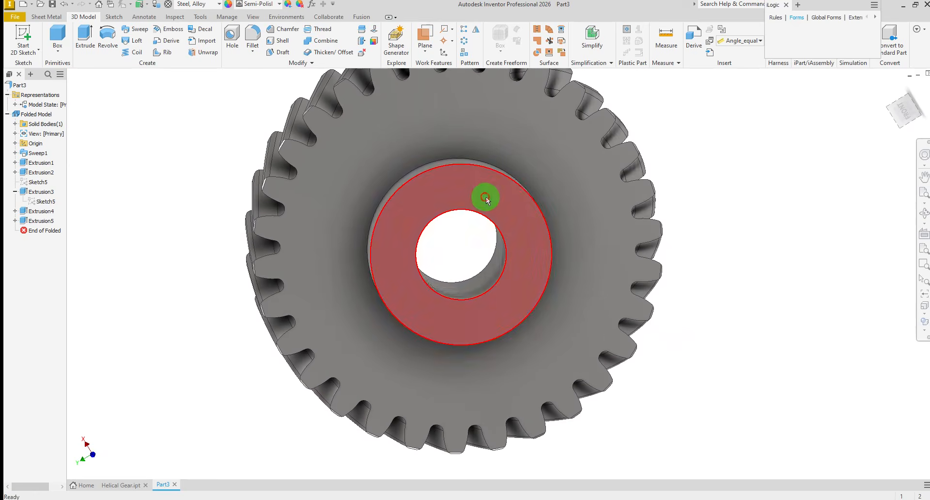
{"action": "left_click", "coordinate": [535, 193]}
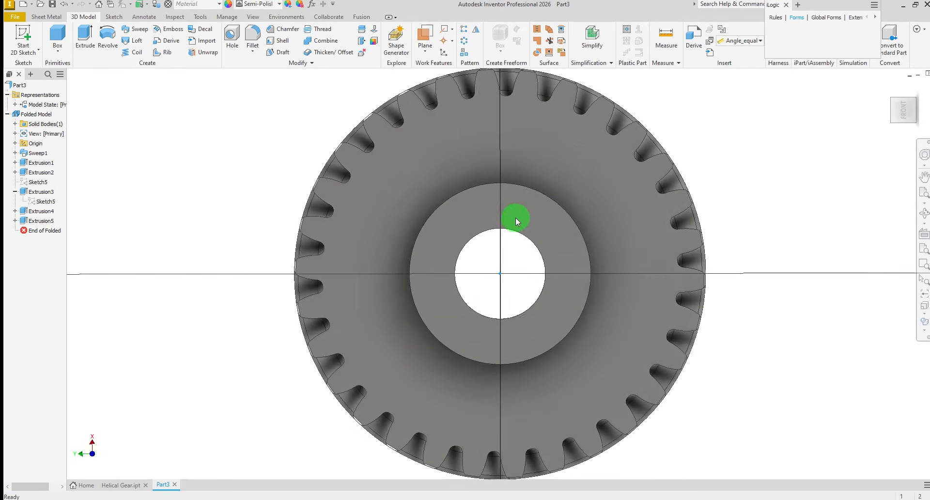
{"action": "mouse_move", "coordinate": [169, 265]}
{"action": "right_mouse_down"}
{"action": "mouse_move", "coordinate": [180, 257]}
{"action": "mouse_move", "coordinate": [165, 251]}
{"action": "mouse_move", "coordinate": [190, 259]}
{"action": "mouse_move", "coordinate": [192, 250]}
{"action": "right_mouse_up"}
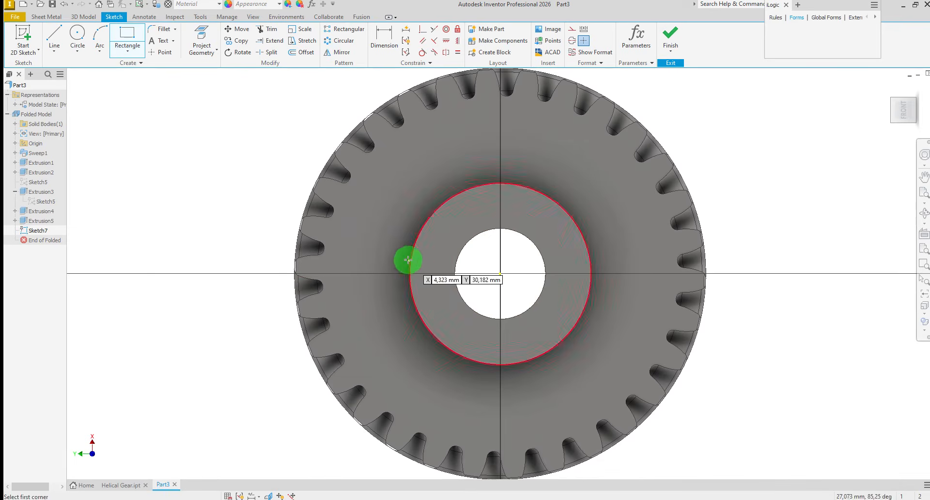
{"action": "scroll", "coordinate": [508, 233], "scroll_direction": "up", "scroll_amount": 3}
{"action": "left_click", "coordinate": [430, 203]}
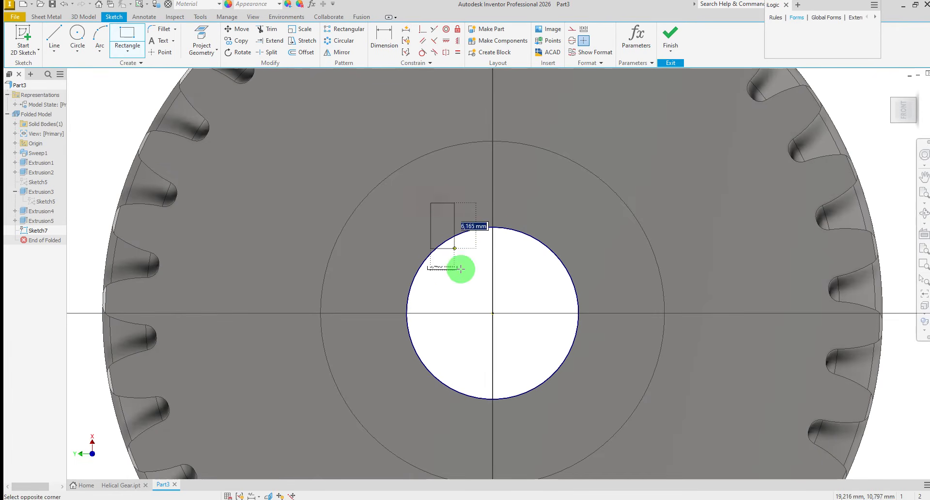
{"action": "left_click", "coordinate": [522, 281]}
Draw a vertical line from the bore centre to the top of its edge and make it a construction line
{"action": "right_click_drag", "start_coordinate": [583, 259], "coordinate": [591, 256]}
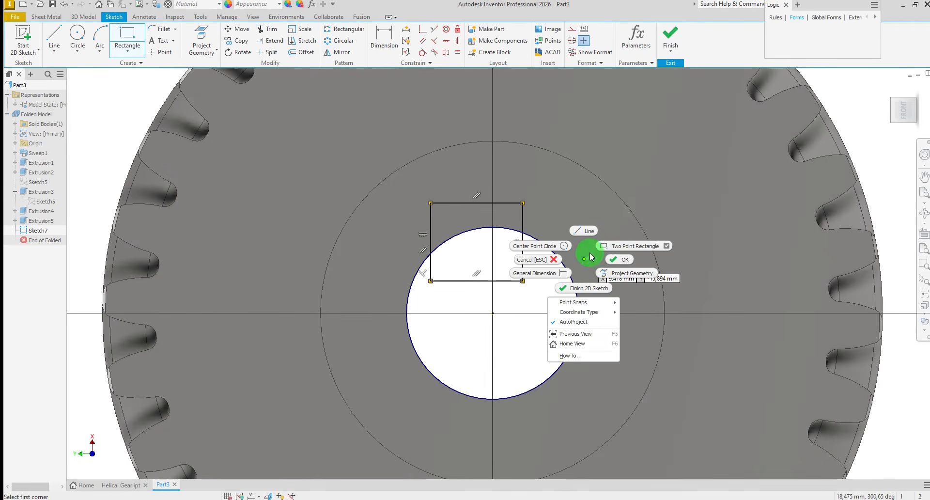
{"action": "left_click", "coordinate": [582, 231]}
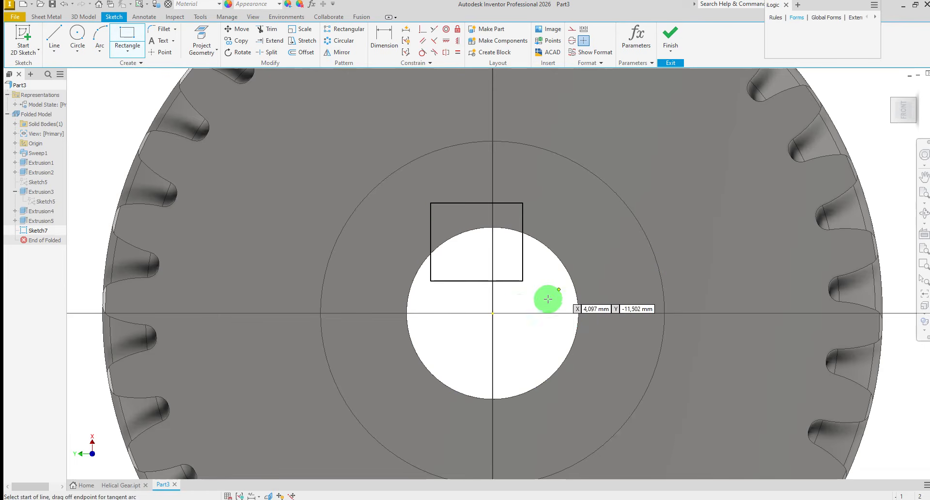
{"action": "left_click", "coordinate": [493, 312]}
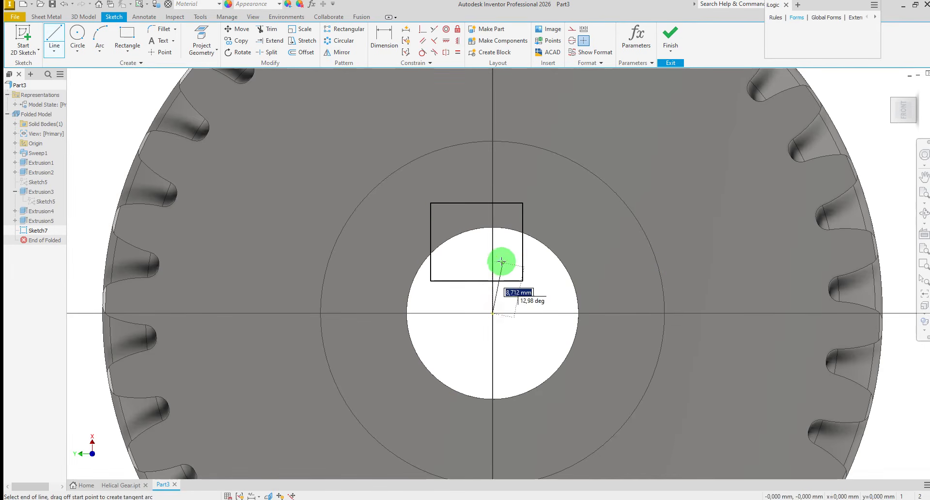
{"action": "left_click", "coordinate": [493, 227]}
{"action": "right_click", "coordinate": [535, 280]}
{"action": "left_click", "coordinate": [500, 255]}
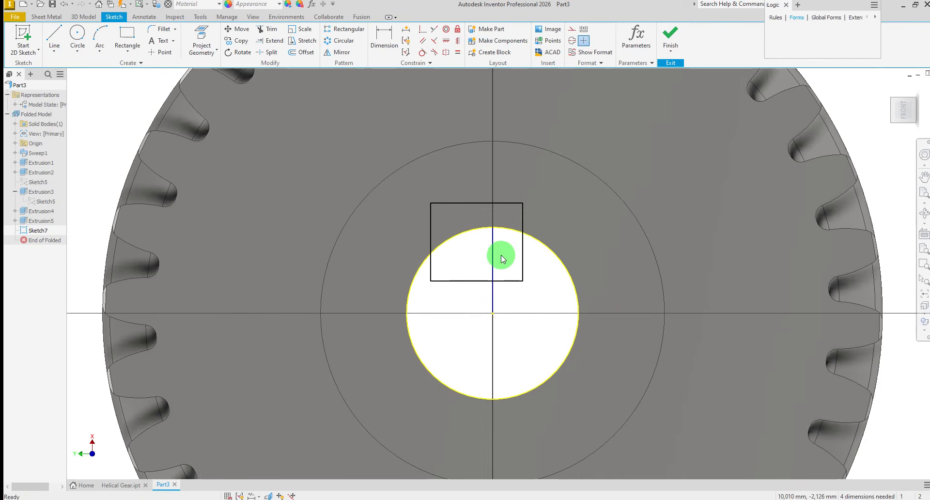
{"action": "right_click", "coordinate": [508, 263]}
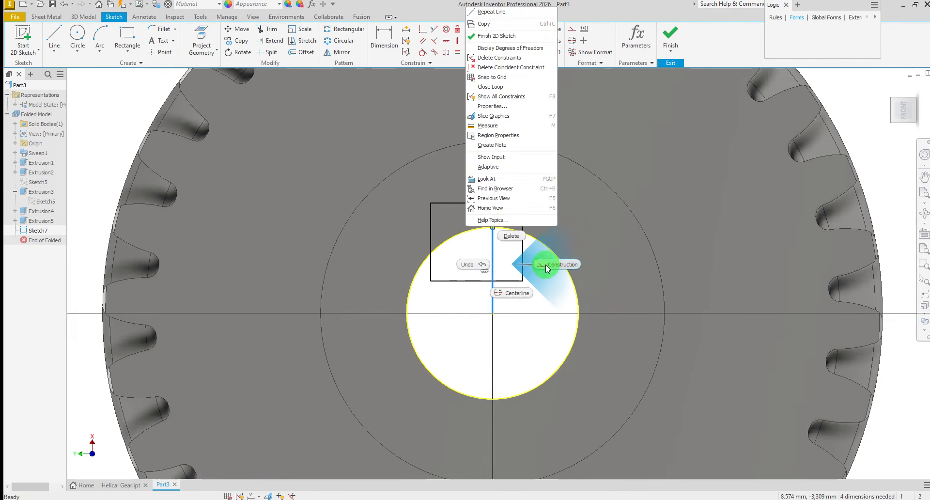
{"action": "left_click", "coordinate": [497, 175]}
Centre the keyway rectangle on the top point of the bore by aligning its edge midpoints with the bore centre and the construction line's upper end
{"action": "left_click", "coordinate": [446, 42]}
{"action": "left_click", "coordinate": [462, 241]}
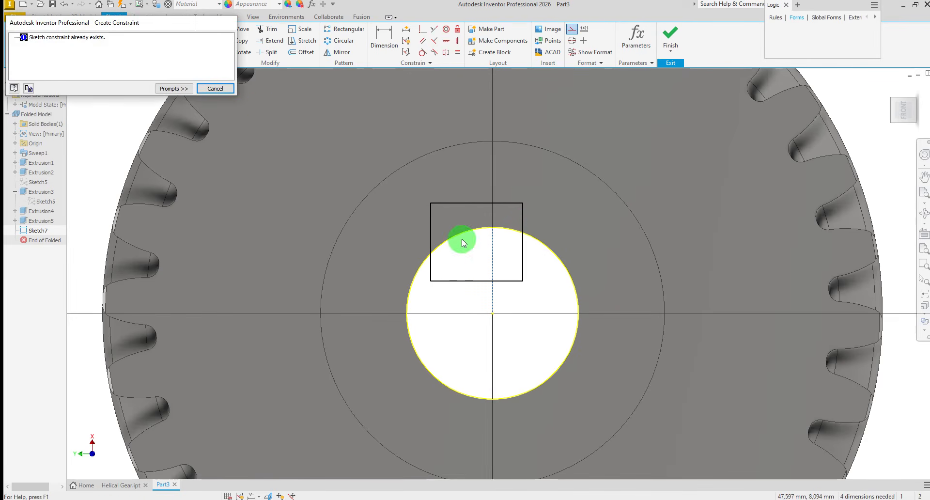
{"action": "left_click", "coordinate": [215, 89]}
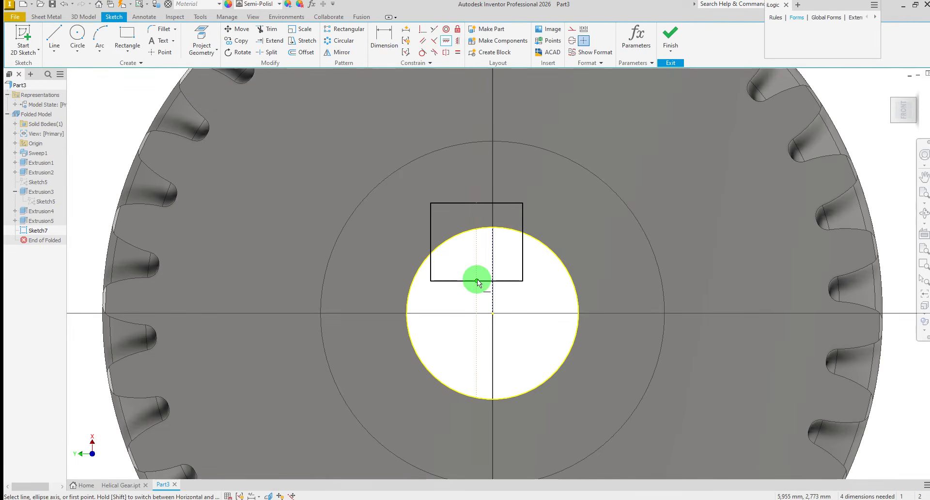
{"action": "left_click", "coordinate": [493, 312]}
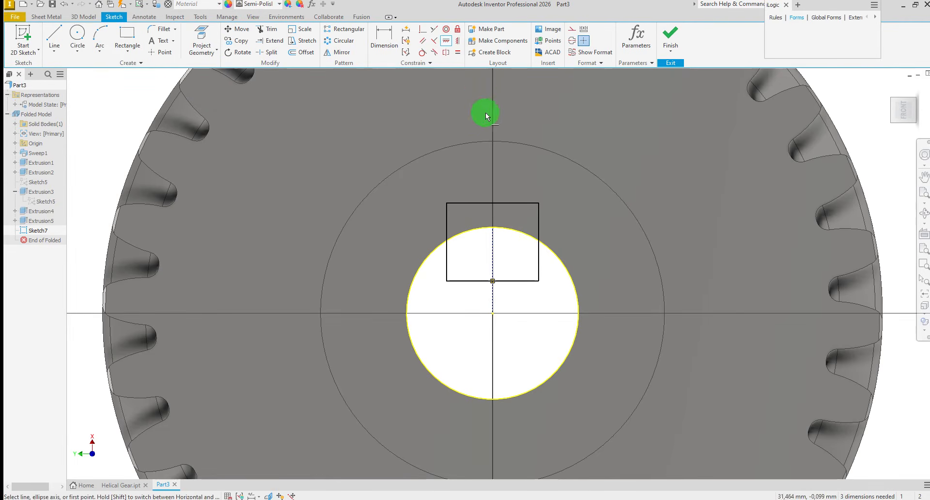
{"action": "left_click", "coordinate": [456, 42]}
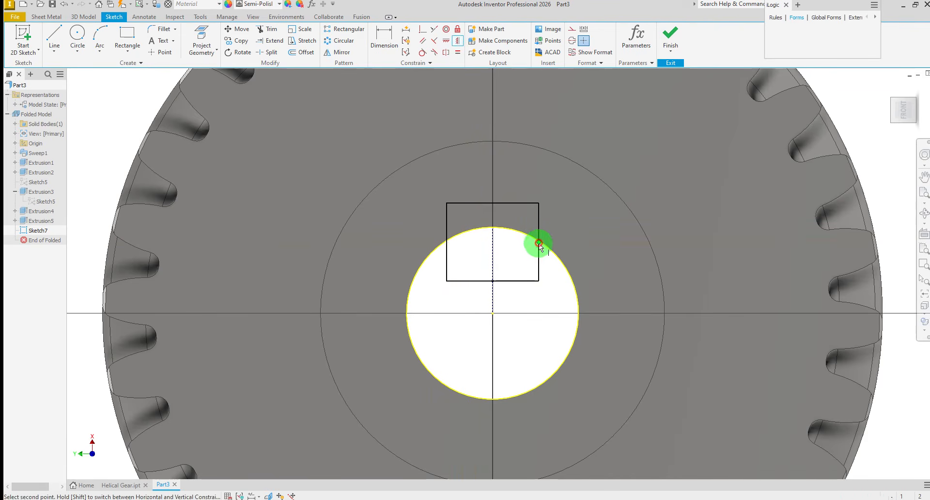
{"action": "left_click", "coordinate": [491, 228]}
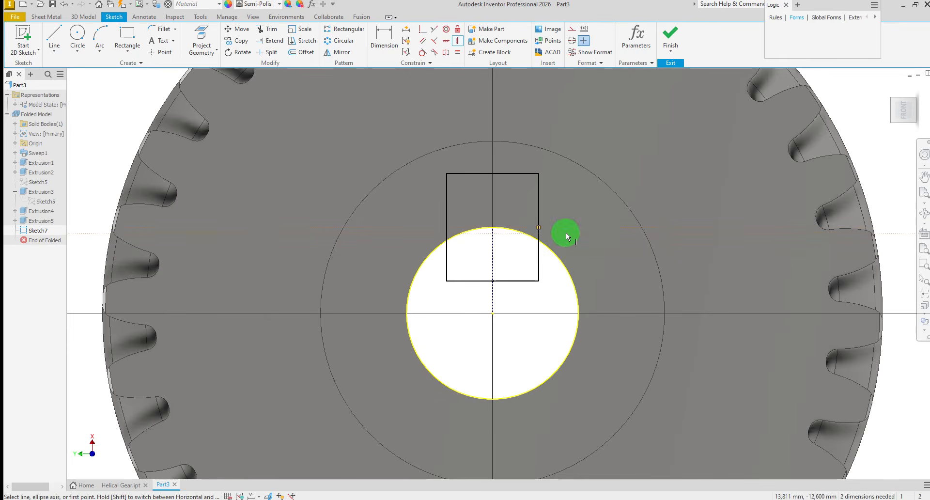
{"action": "right_click", "coordinate": [566, 232]}
{"action": "left_click", "coordinate": [589, 233]}
Dimension the keyway rectangle to 6 mm wide and 8 mm high
{"action": "left_click", "coordinate": [383, 38]}
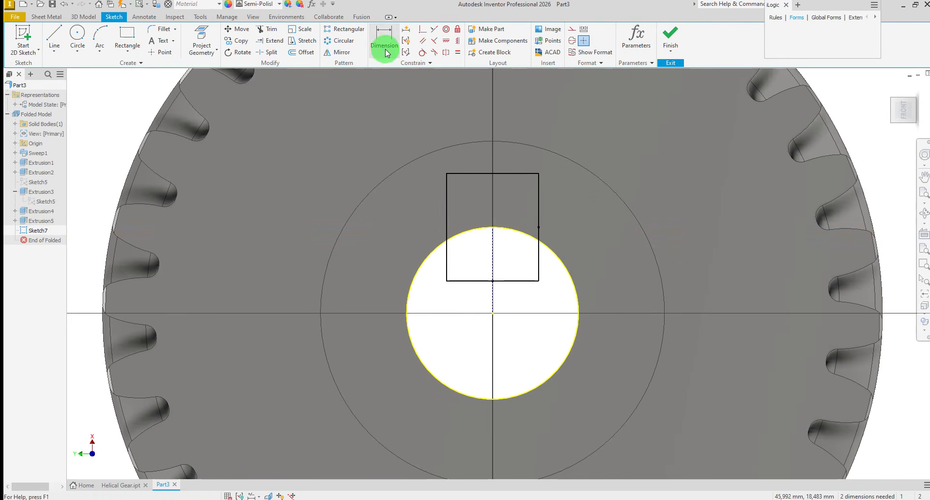
{"action": "left_click", "coordinate": [460, 278]}
{"action": "left_click", "coordinate": [461, 300]}
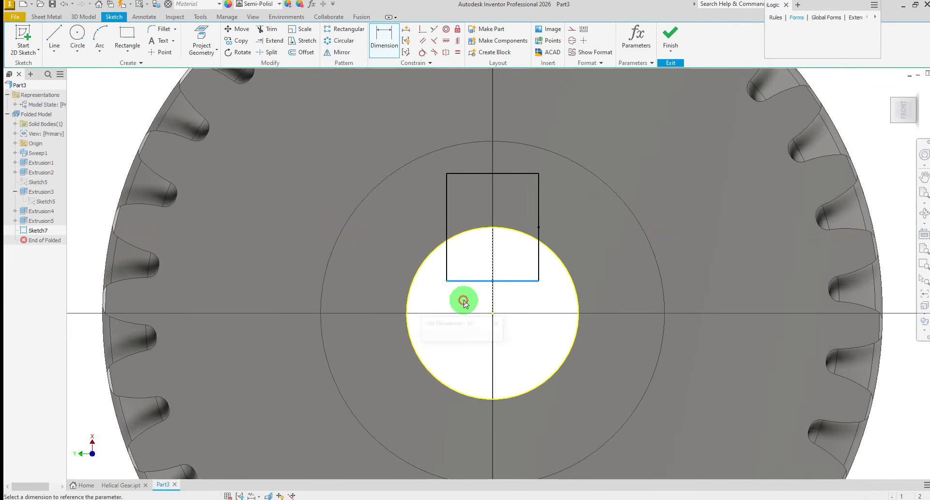
{"action": "type", "text": "6"}
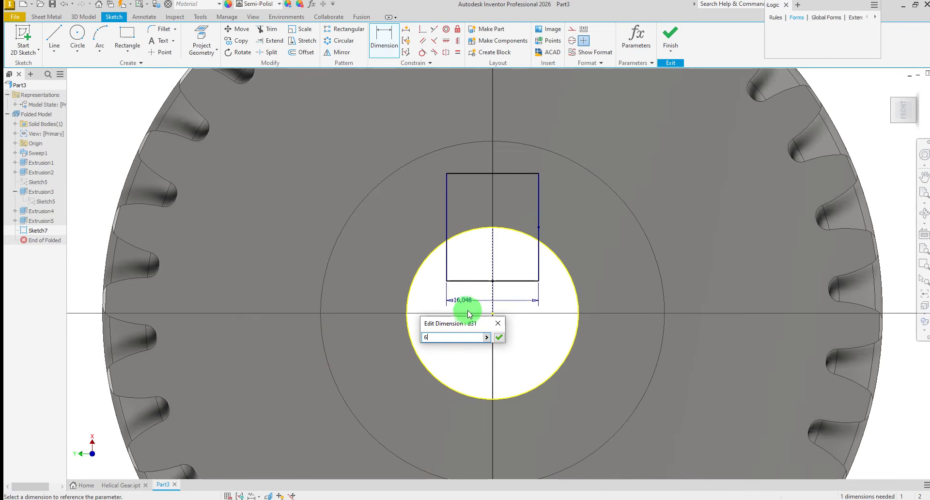
{"action": "key", "text": "Return"}
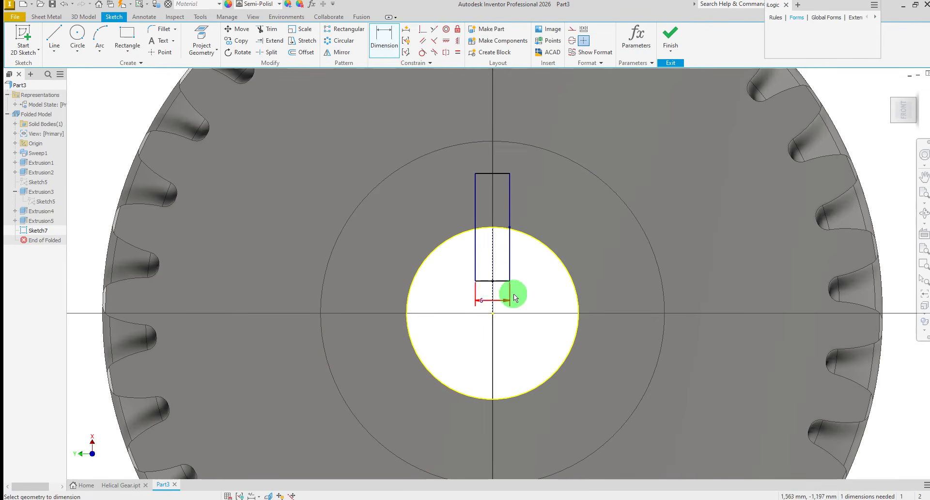
{"action": "left_click", "coordinate": [513, 255]}
{"action": "left_click", "coordinate": [546, 263]}
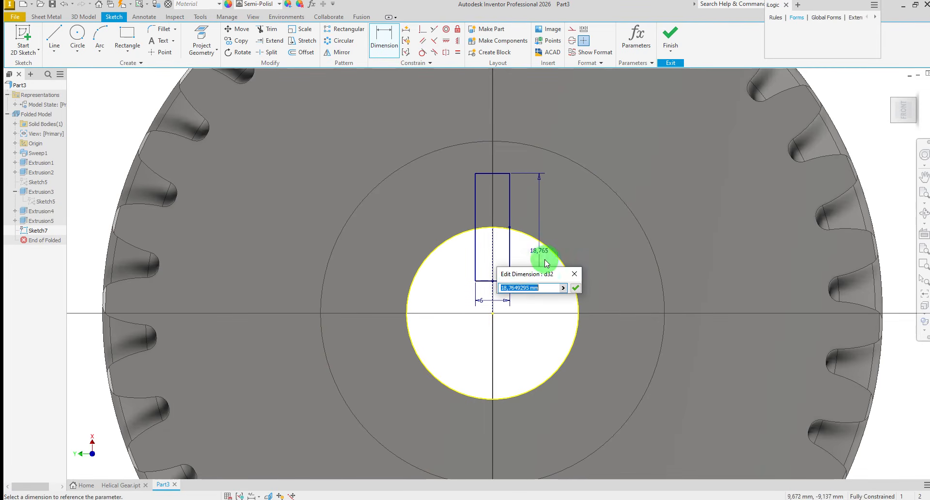
{"action": "key", "text": "Return"}
{"action": "right_click", "coordinate": [518, 286]}
{"action": "left_click", "coordinate": [558, 281]}
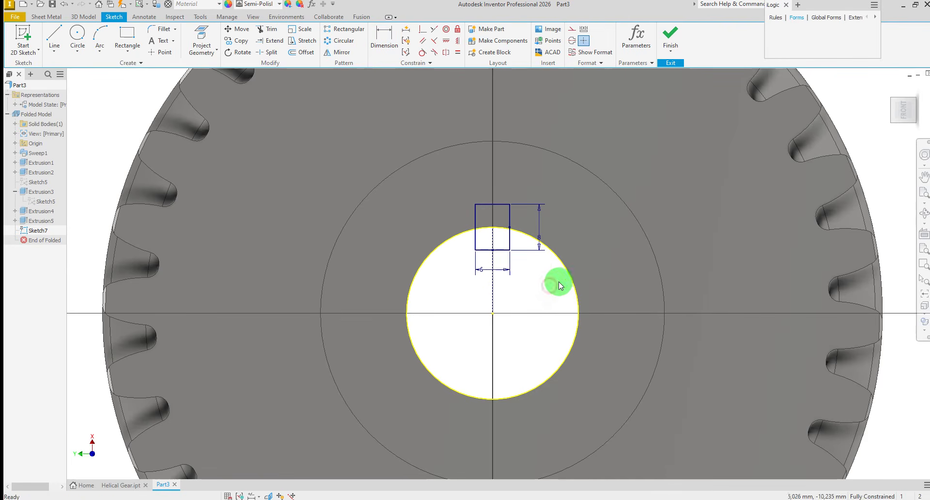
Turn the projected bore circle into construction geometry and finish the keyway sketch
{"action": "right_click", "coordinate": [596, 274]}
{"action": "left_click", "coordinate": [602, 271]}
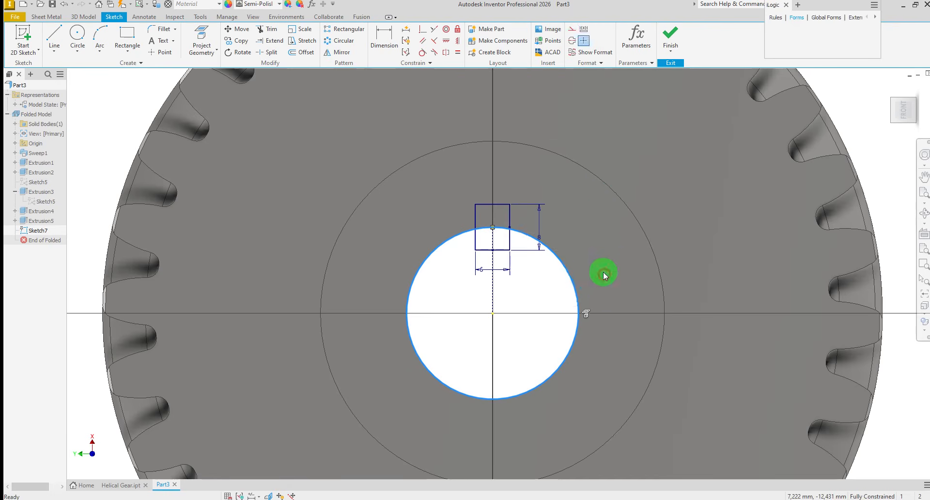
{"action": "left_click", "coordinate": [603, 271]}
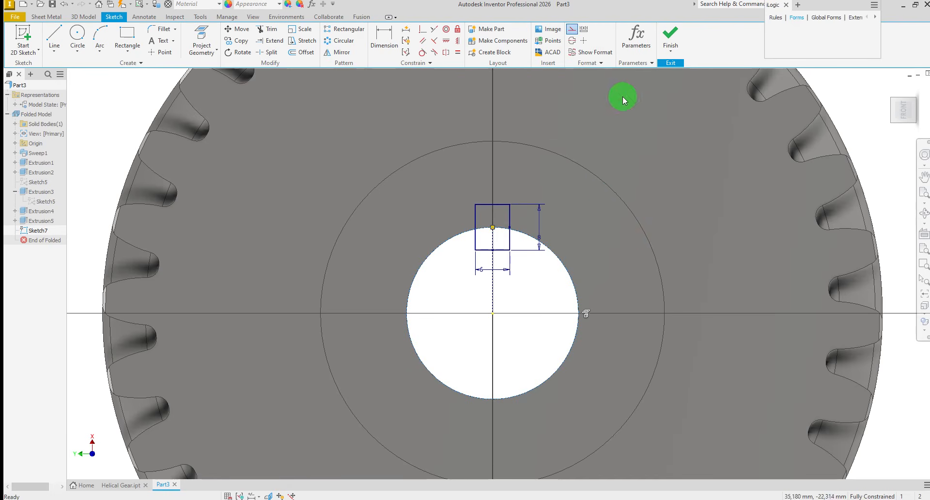
{"action": "left_click", "coordinate": [670, 38]}
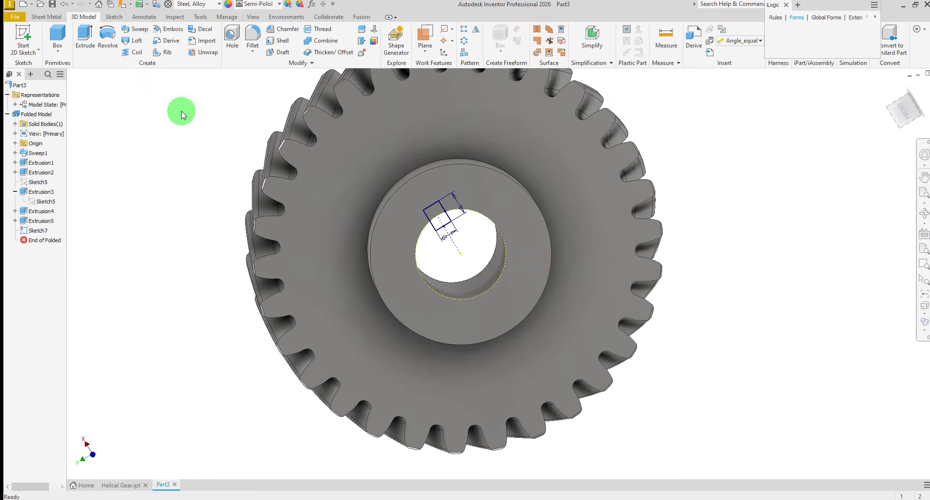
Cut the keyway profile from the hub's end face back through the whole gear with an extrusion set to Through All
{"action": "left_click", "coordinate": [86, 36]}
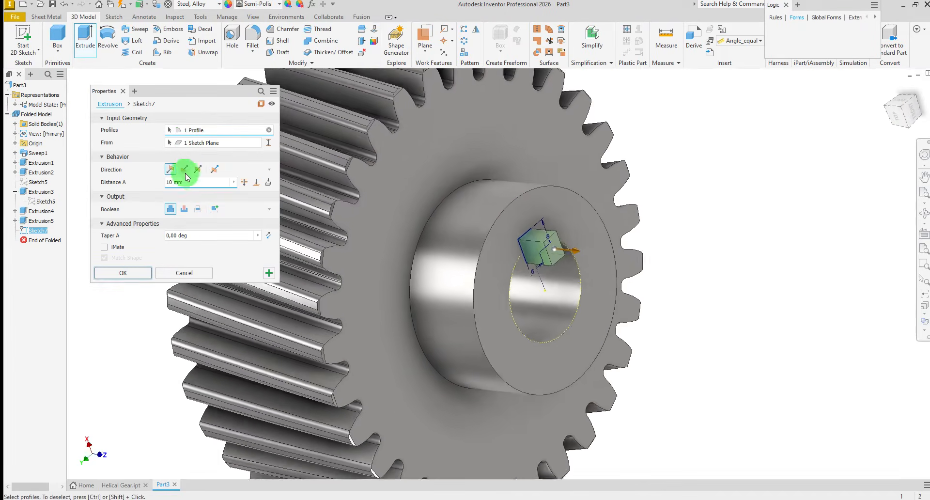
{"action": "left_click", "coordinate": [184, 169]}
{"action": "left_click", "coordinate": [184, 209]}
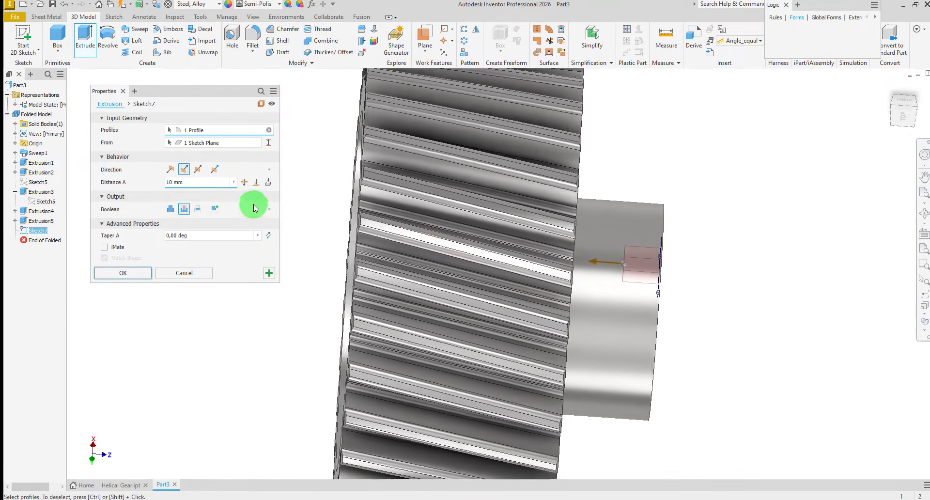
{"action": "left_click", "coordinate": [244, 182]}
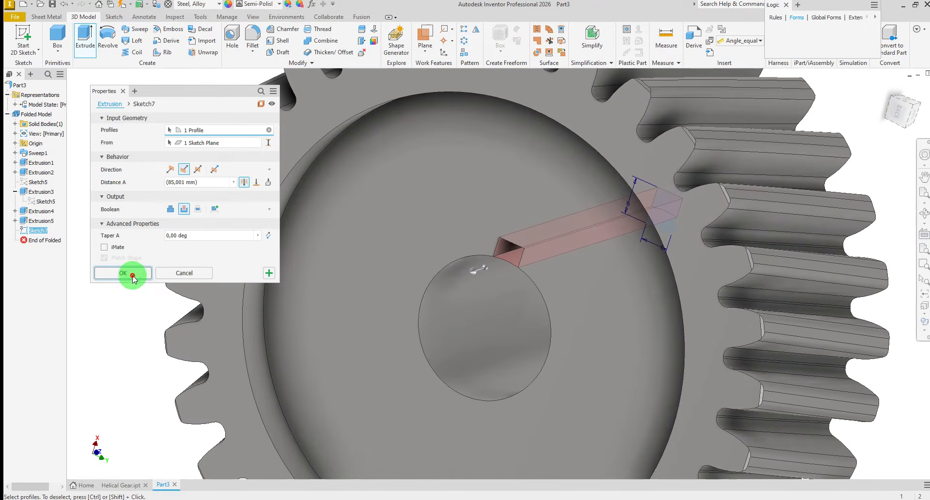
{"action": "left_click", "coordinate": [124, 272]}
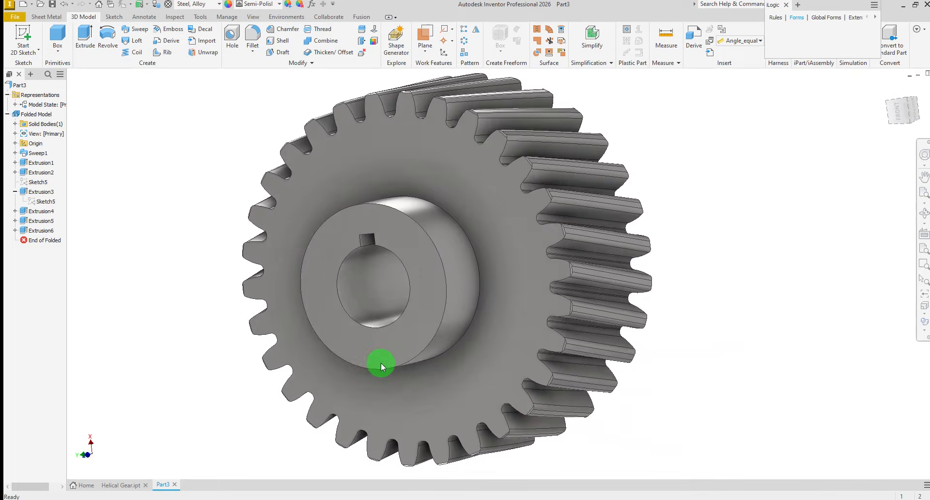
Fillet the edge where the hub meets the gear face with a 3 mm radius
{"action": "left_click", "coordinate": [252, 39]}
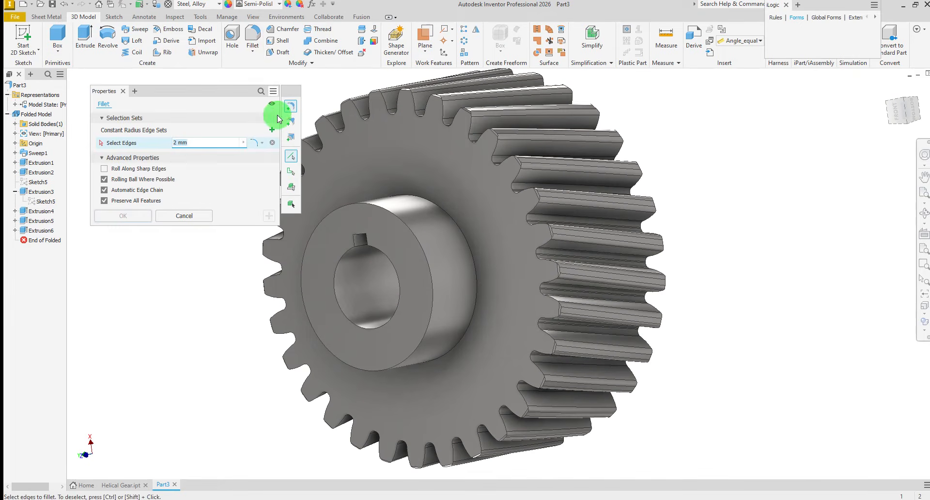
{"action": "scroll", "coordinate": [468, 275], "scroll_direction": "up", "scroll_amount": 4}
{"action": "left_click", "coordinate": [469, 267]}
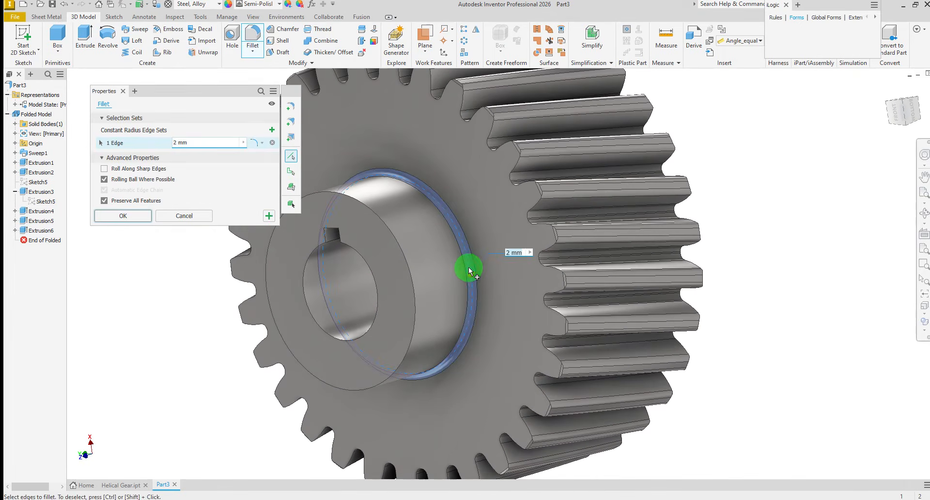
{"action": "type", "text": "3"}
{"action": "left_click", "coordinate": [268, 217]}
Fillet the corner between the wall and floor of the recess on the opposite face with a 3 mm radius
{"action": "middle_click_drag", "start_coordinate": [297, 232], "coordinate": [325, 265], "text": "shift"}
{"action": "left_click", "coordinate": [325, 267]}
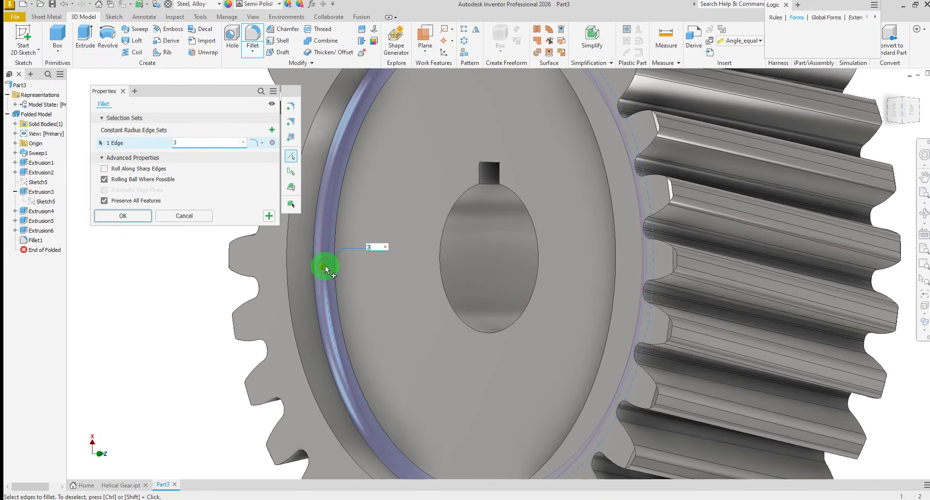
{"action": "left_click", "coordinate": [268, 218]}
Fillet the outer edge of the hub's end face with a 2 mm radius
{"action": "middle_click_drag", "start_coordinate": [335, 233], "coordinate": [421, 199], "text": "shift"}
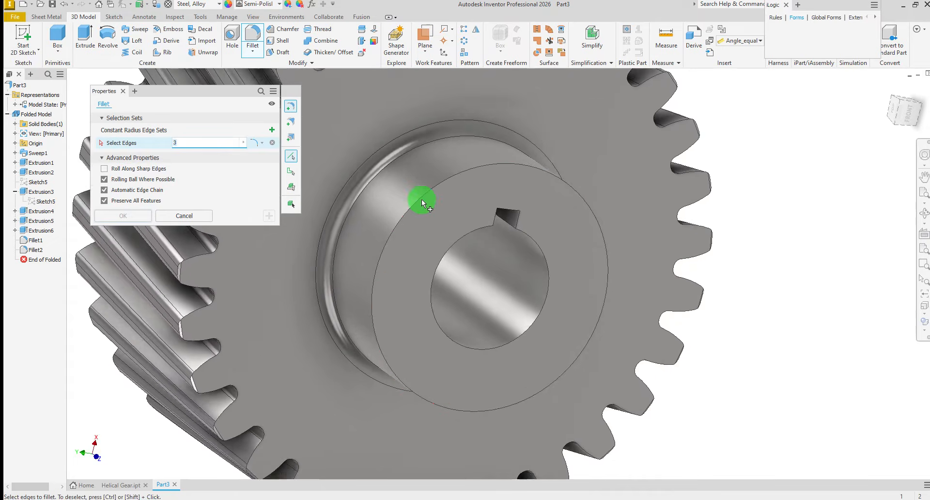
{"action": "scroll", "coordinate": [421, 198], "scroll_direction": "up", "scroll_amount": 5}
{"action": "left_click", "coordinate": [421, 198]}
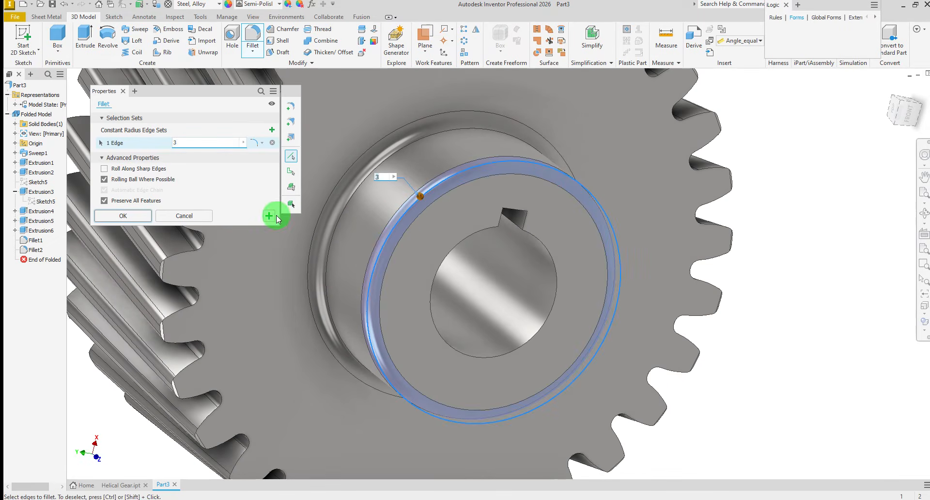
{"action": "type", "text": "2"}
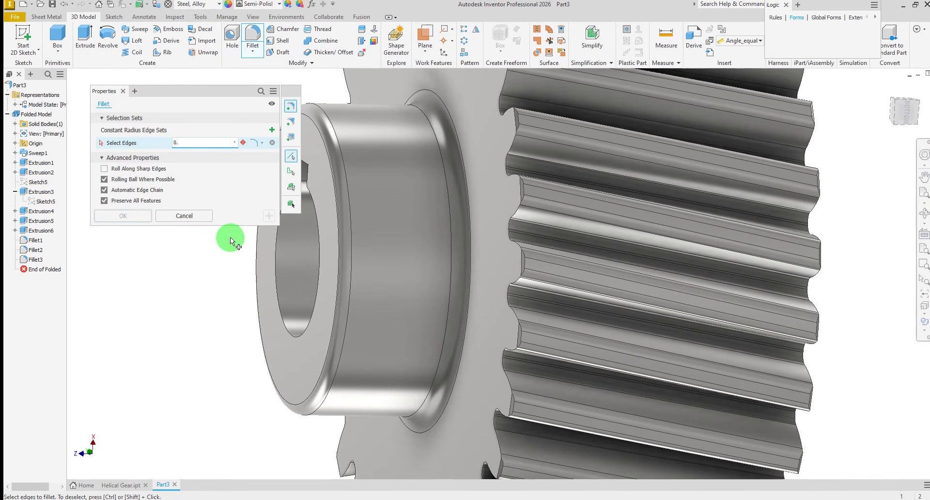
Set the next fillet's radius to 0.1 mm and select the lengthwise keyway edges and the bore and keyway edges on the hub's end face
{"action": "type", "text": "1"}
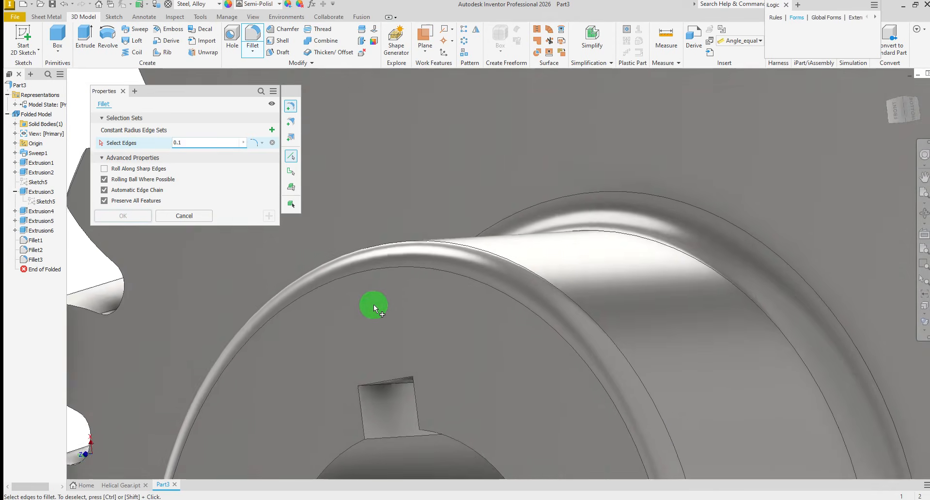
{"action": "left_click", "coordinate": [441, 312]}
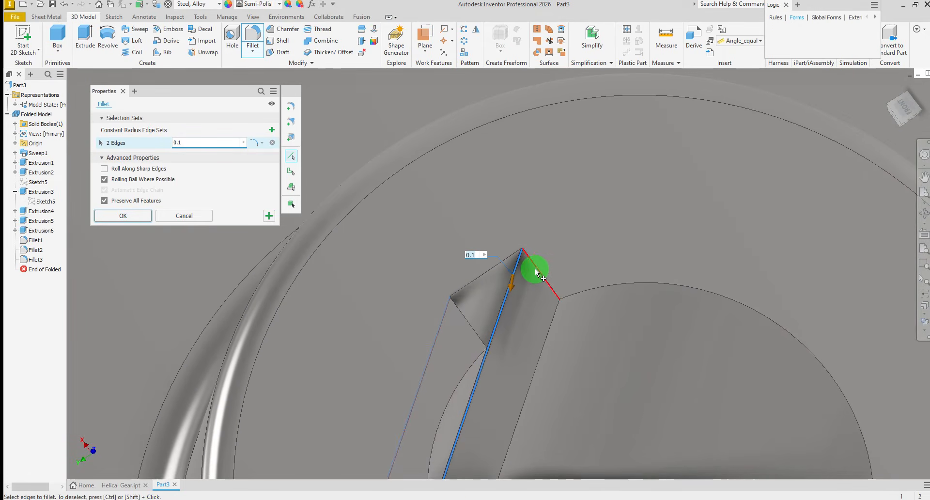
{"action": "left_click", "coordinate": [534, 268]}
{"action": "left_click", "coordinate": [492, 269]}
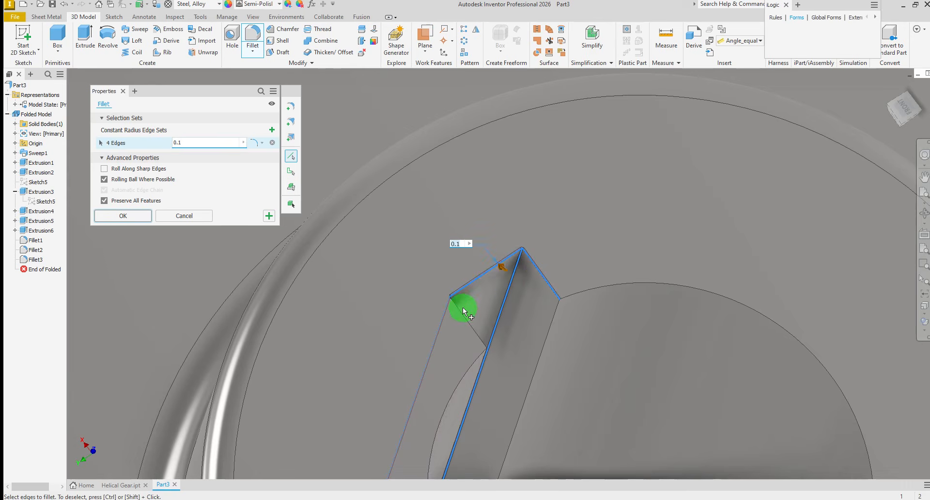
{"action": "left_click", "coordinate": [566, 294]}
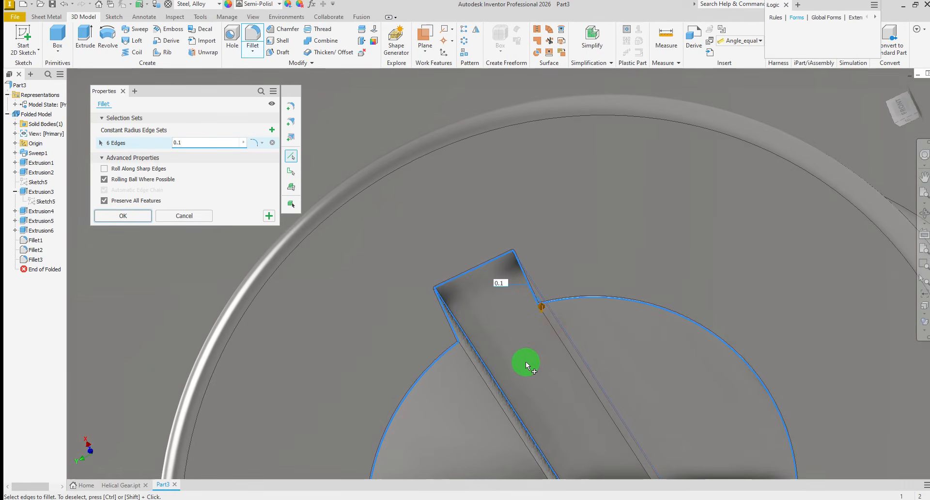
{"action": "left_click", "coordinate": [480, 381]}
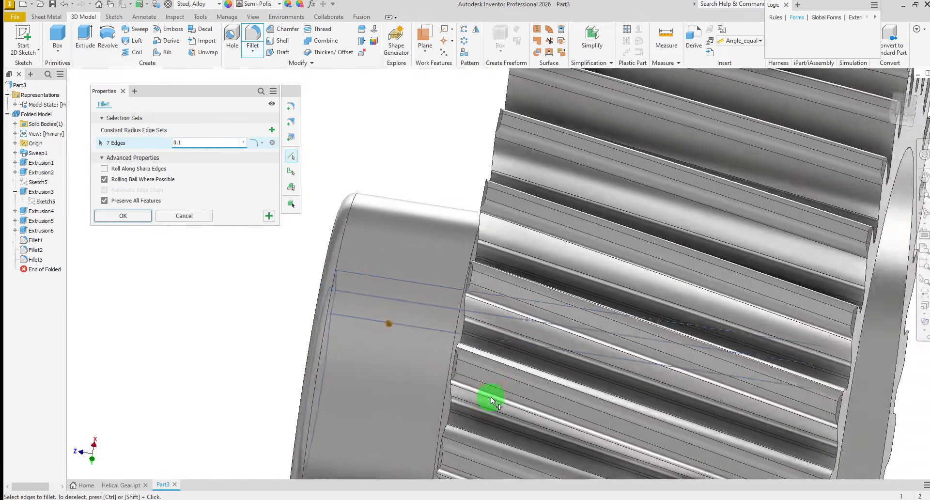
Add the bore and keyway edges on the recessed face to the 0.1 mm fillet and apply it
{"action": "middle_click_drag", "start_coordinate": [490, 397], "coordinate": [490, 277], "text": "shift"}
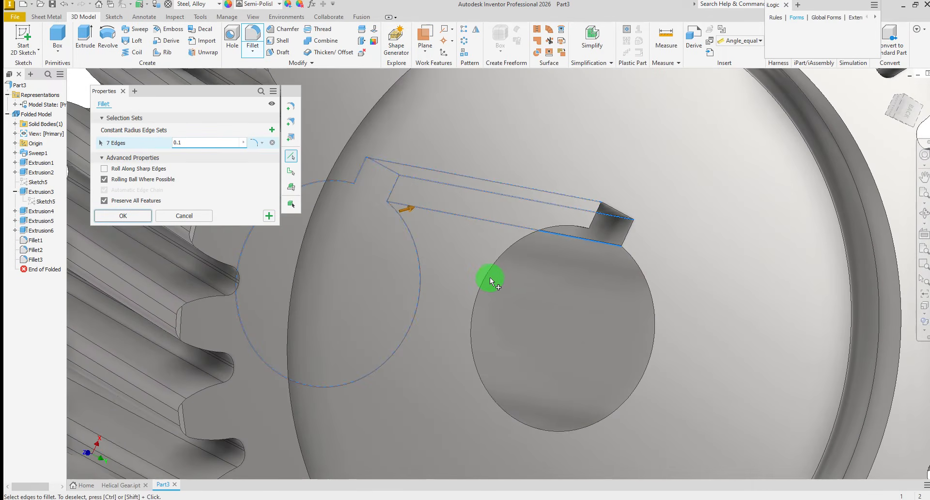
{"action": "left_click", "coordinate": [489, 277]}
{"action": "middle_click_drag", "start_coordinate": [555, 271], "coordinate": [604, 240], "text": "shift"}
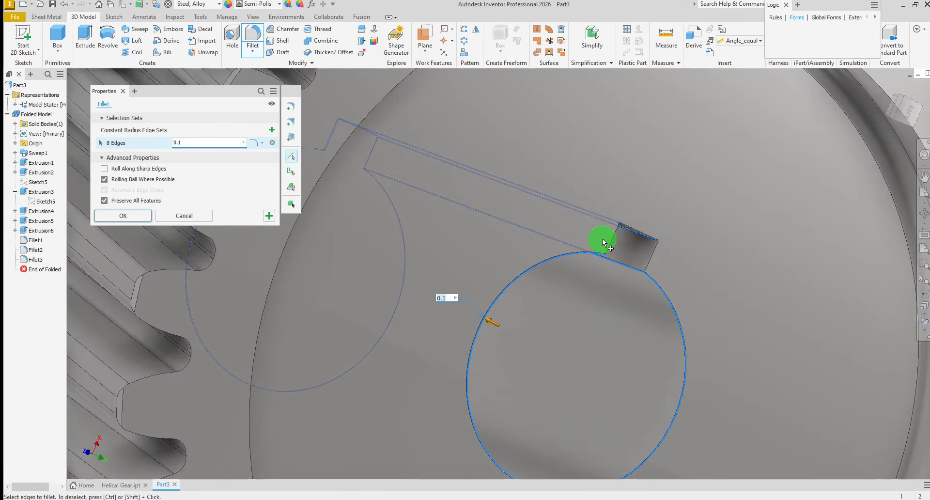
{"action": "left_click", "coordinate": [615, 236]}
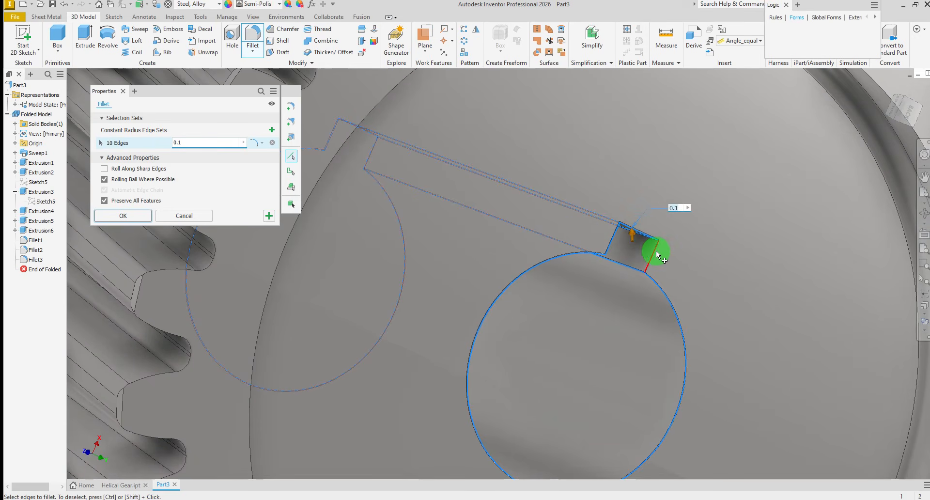
{"action": "middle_click_drag", "start_coordinate": [646, 289], "coordinate": [219, 220], "text": "shift"}
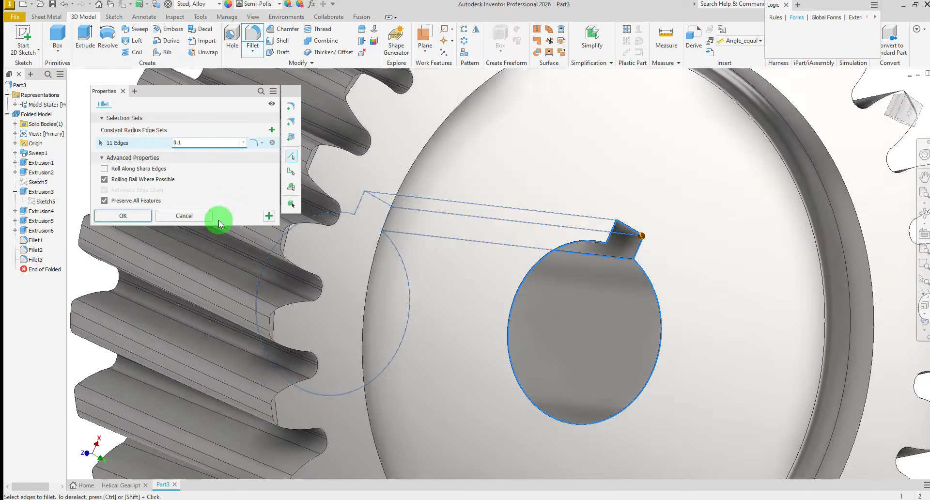
{"action": "scroll", "coordinate": [474, 266], "scroll_direction": "down", "scroll_amount": 3}
{"action": "middle_click_drag", "start_coordinate": [473, 266], "coordinate": [223, 129], "text": "shift"}
{"action": "scroll", "coordinate": [432, 332], "scroll_direction": "down", "scroll_amount": 2}
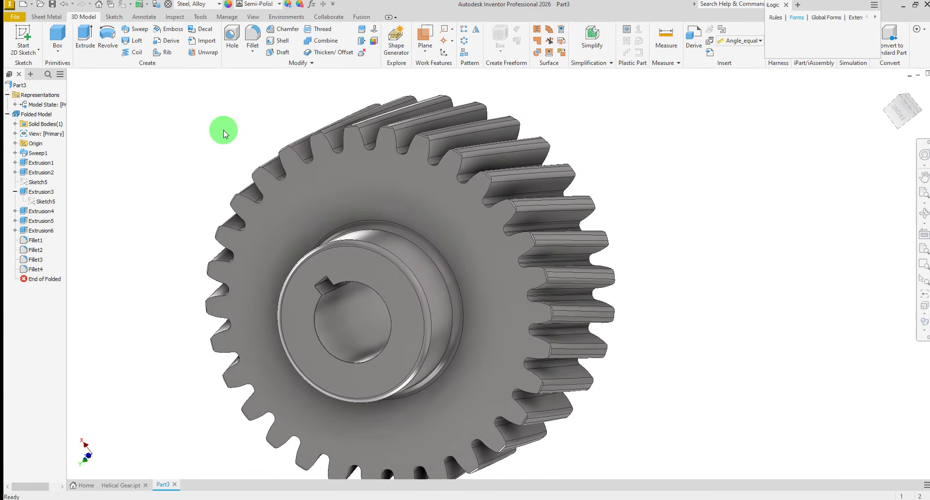
Apply the Light Red appearance to the extrusion that cuts the bore and keyway
{"action": "left_click", "coordinate": [43, 230]}
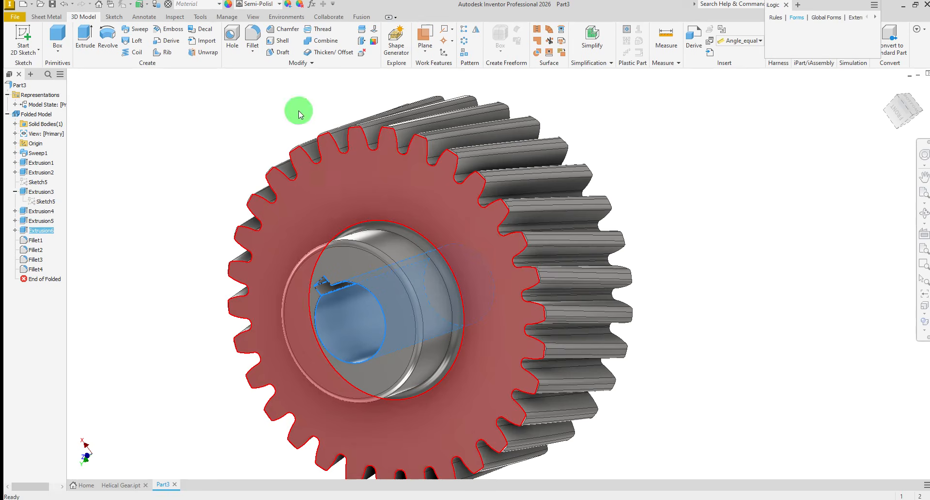
{"action": "left_click", "coordinate": [251, 7]}
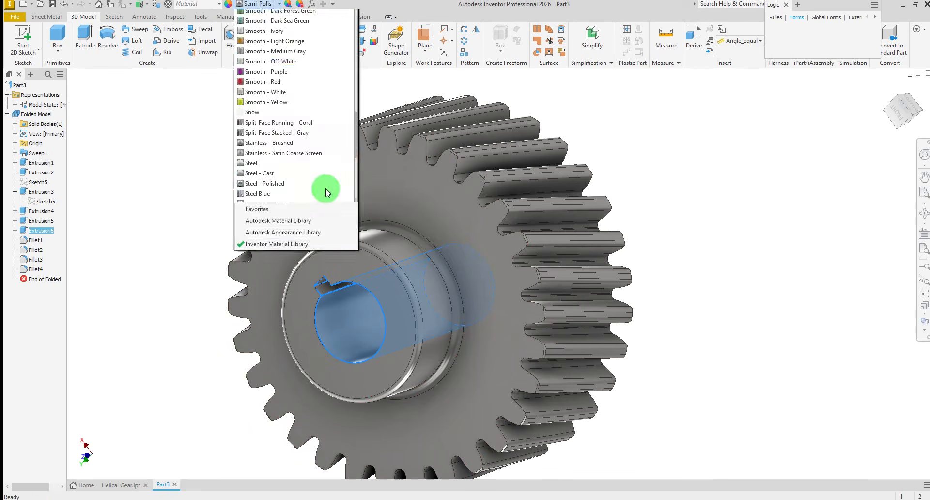
{"action": "scroll", "coordinate": [305, 159], "scroll_direction": "up", "scroll_amount": 6}
{"action": "scroll", "coordinate": [271, 126], "scroll_direction": "up", "scroll_amount": 9}
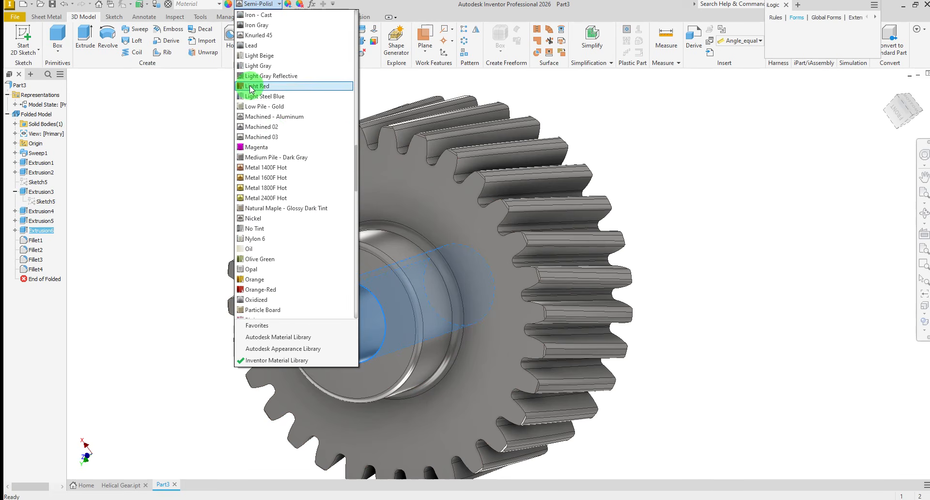
{"action": "left_click", "coordinate": [254, 85]}
Apply the Dark Green appearance to the extrusion that cuts the recess on the opposite face
{"action": "middle_click_drag", "start_coordinate": [692, 202], "coordinate": [416, 279], "text": "shift"}
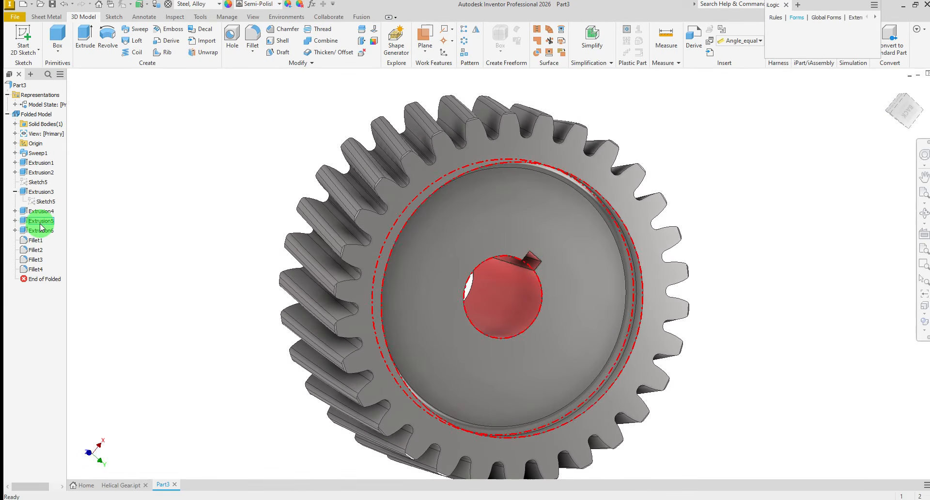
{"action": "left_click", "coordinate": [255, 8]}
{"action": "scroll", "coordinate": [252, 166], "scroll_direction": "up", "scroll_amount": 5}
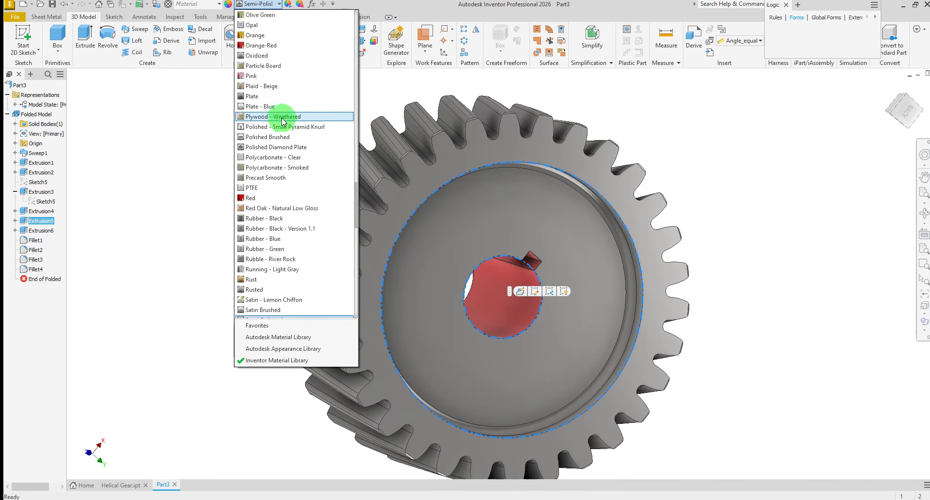
{"action": "scroll", "coordinate": [285, 113], "scroll_direction": "up", "scroll_amount": 10}
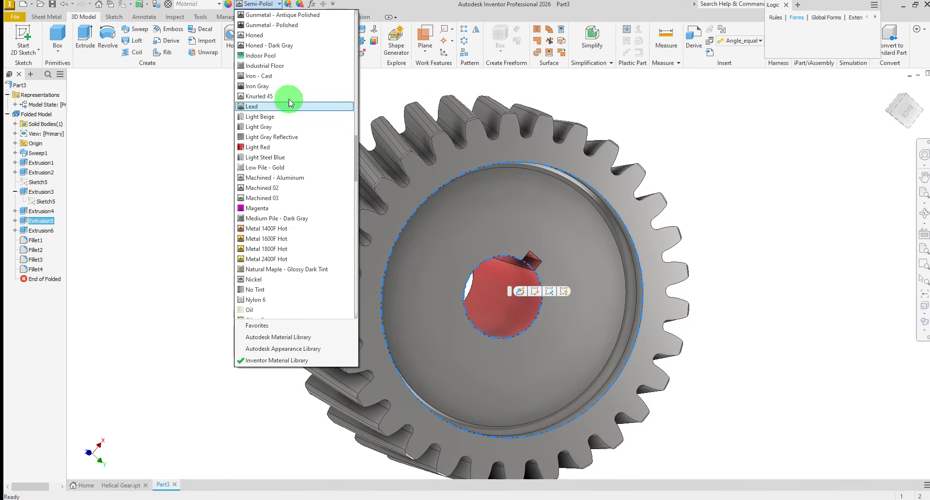
{"action": "scroll", "coordinate": [290, 100], "scroll_direction": "up", "scroll_amount": 12}
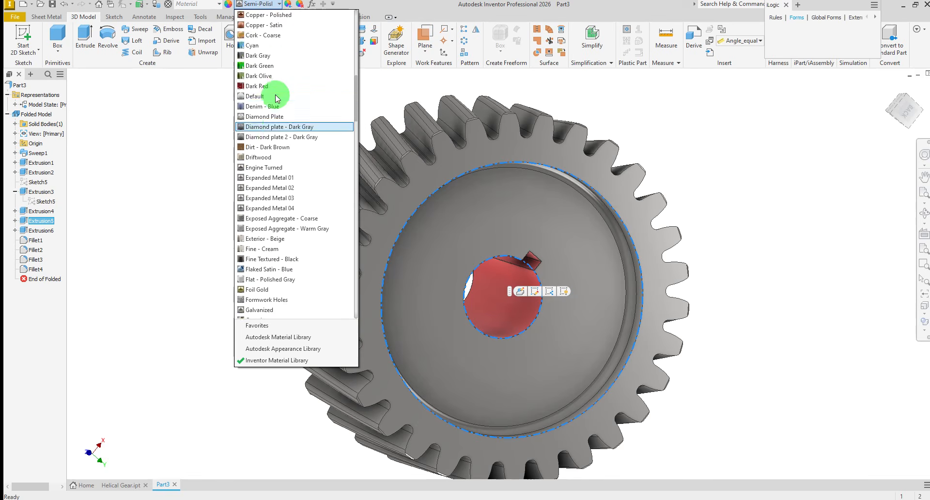
{"action": "scroll", "coordinate": [277, 99], "scroll_direction": "up", "scroll_amount": 3}
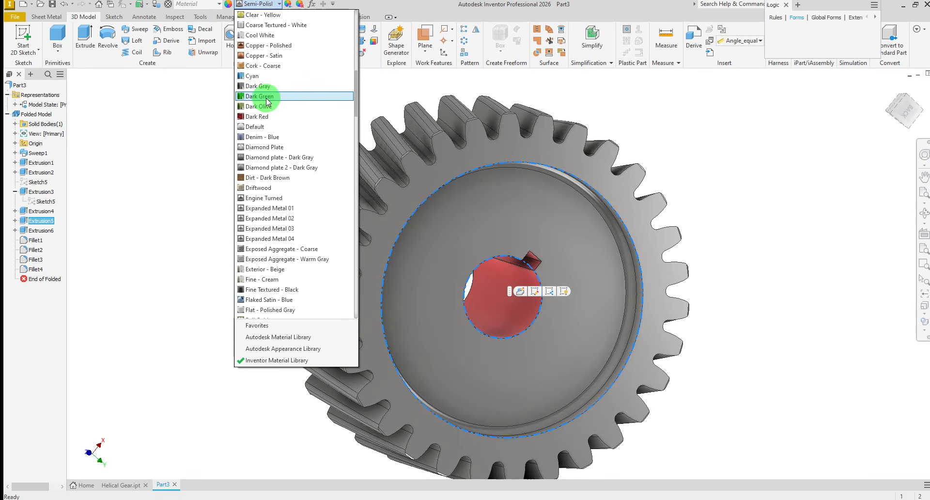
{"action": "left_click", "coordinate": [264, 97]}
{"action": "left_click", "coordinate": [737, 260]}
Change the appearance of the fillet face between the recess's wall and floor using the Inventor Material Library
{"action": "scroll", "coordinate": [738, 263], "scroll_direction": "down", "scroll_amount": 3}
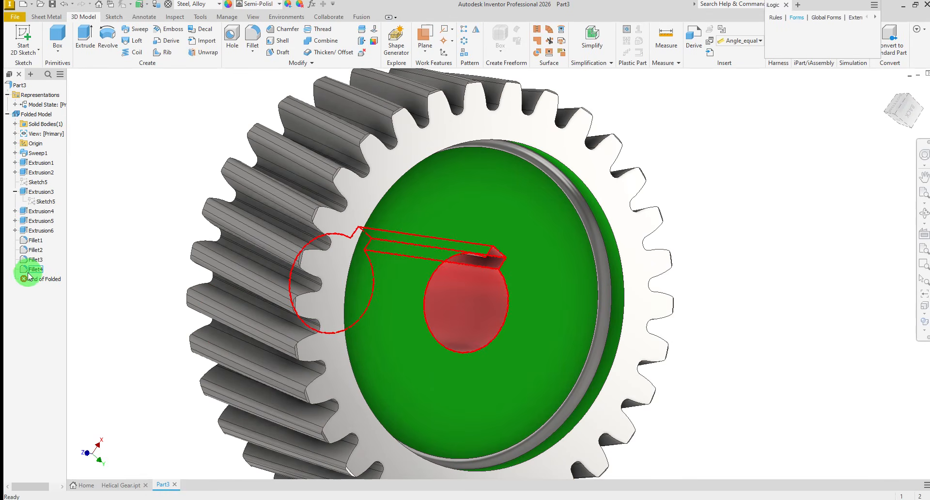
{"action": "mouse_move", "coordinate": [28, 276]}
{"action": "left_mouse_down"}
{"action": "mouse_move", "coordinate": [27, 240]}
{"action": "mouse_move", "coordinate": [552, 284]}
{"action": "mouse_move", "coordinate": [587, 240]}
{"action": "mouse_move", "coordinate": [588, 219]}
{"action": "left_mouse_up"}
{"action": "left_click", "coordinate": [588, 219]}
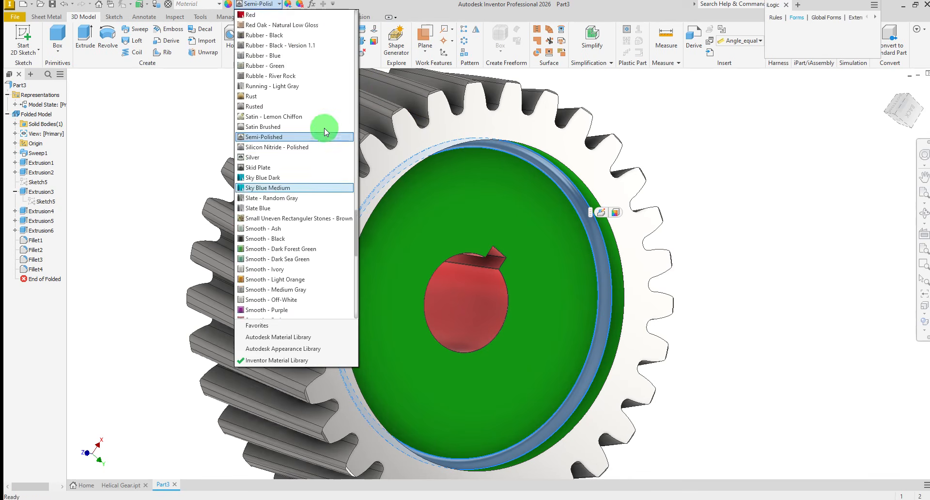
{"action": "scroll", "coordinate": [315, 128], "scroll_direction": "up", "scroll_amount": 2}
{"action": "scroll", "coordinate": [305, 135], "scroll_direction": "up", "scroll_amount": 14}
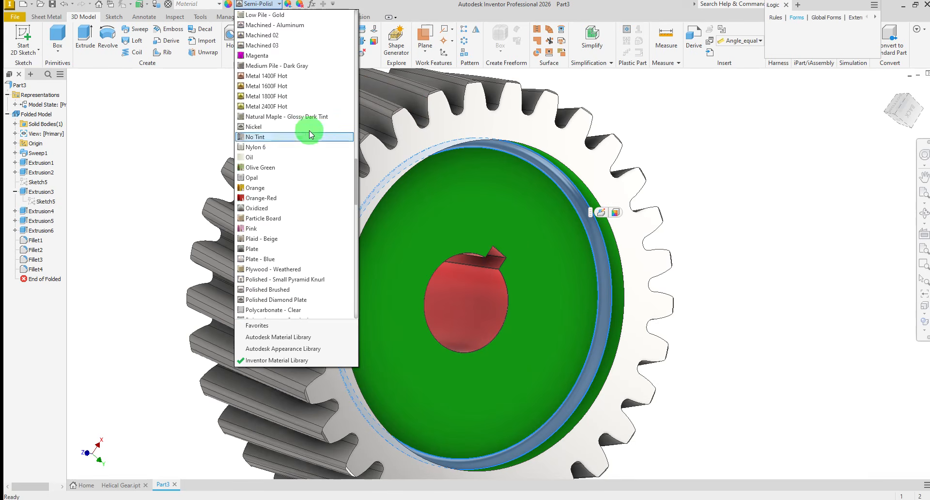
{"action": "scroll", "coordinate": [295, 137], "scroll_direction": "up", "scroll_amount": 12}
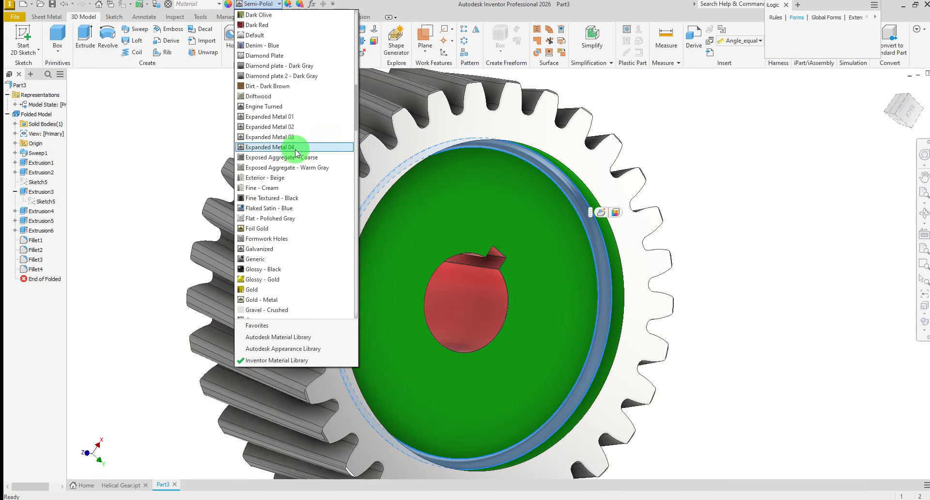
{"action": "left_click", "coordinate": [255, 97]}
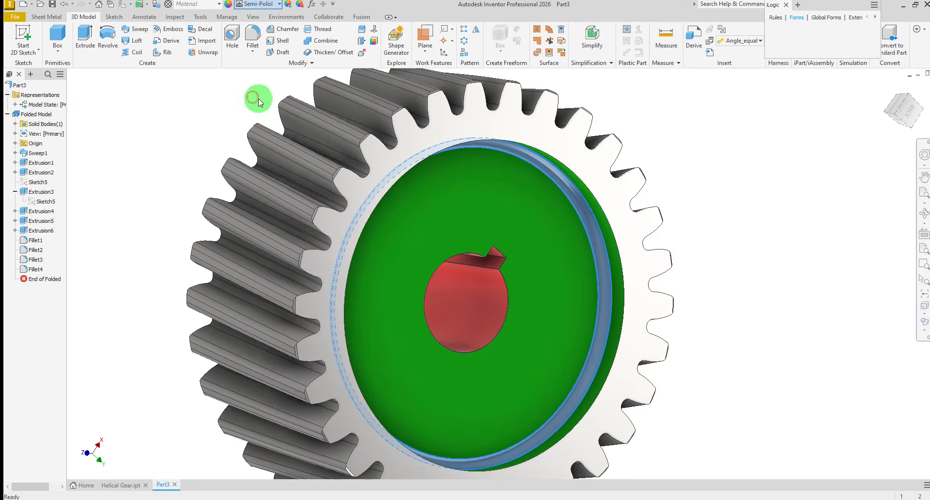
{"action": "middle_click_drag", "start_coordinate": [744, 205], "coordinate": [655, 497], "text": "shift"}
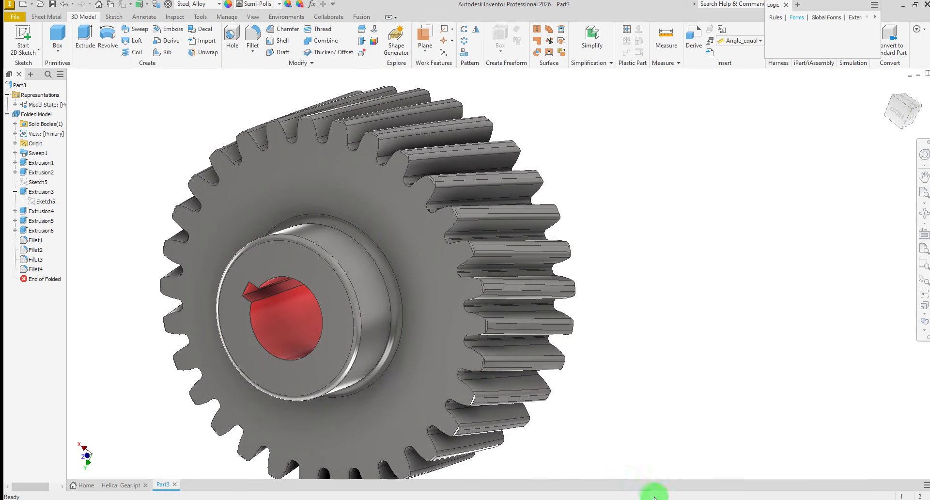
{"action": "middle_click_drag", "start_coordinate": [860, 413], "coordinate": [822, 475], "text": "shift"}
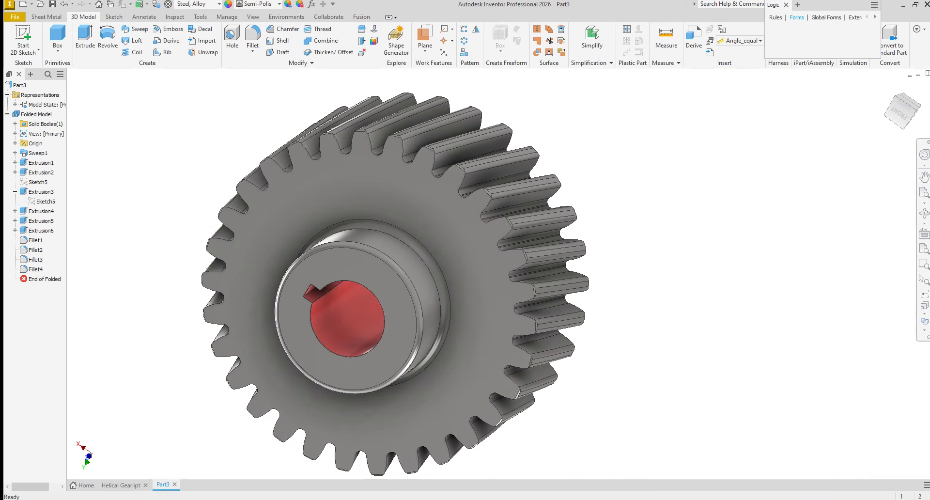